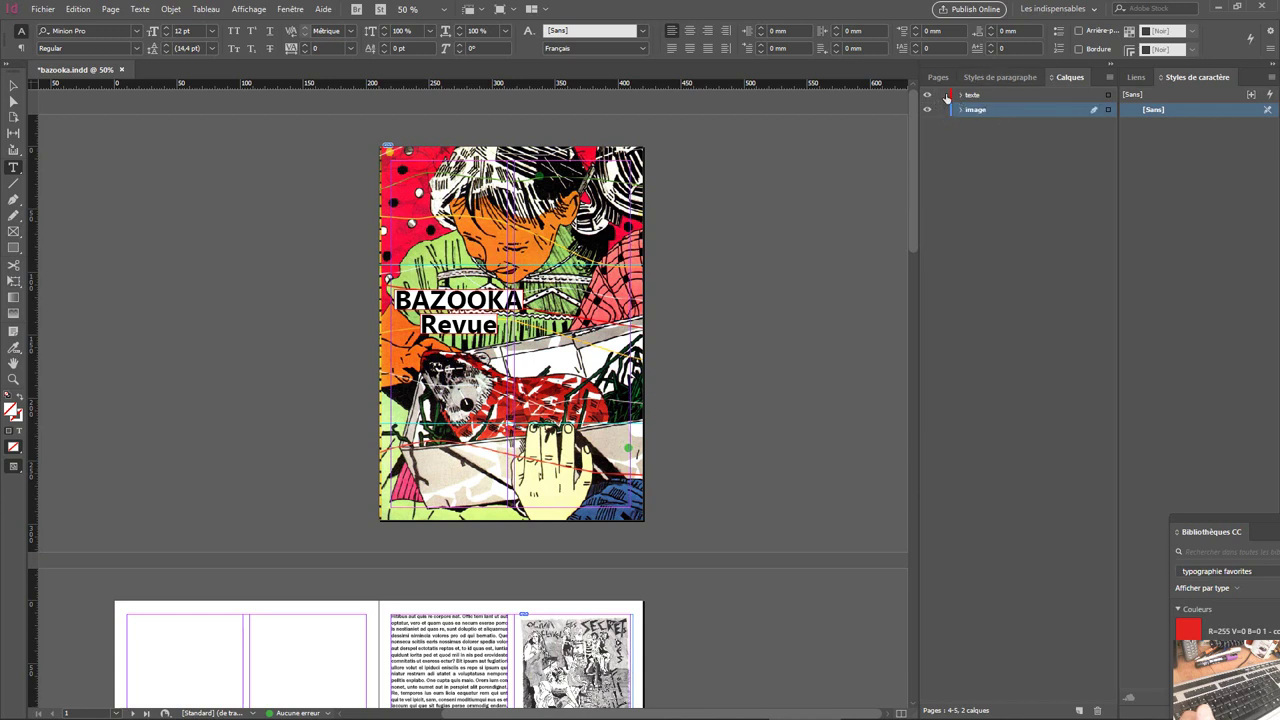
- Lock and hide the texte and image layers, and make both layers visible again
left_click(944, 95)
left_click(944, 110)
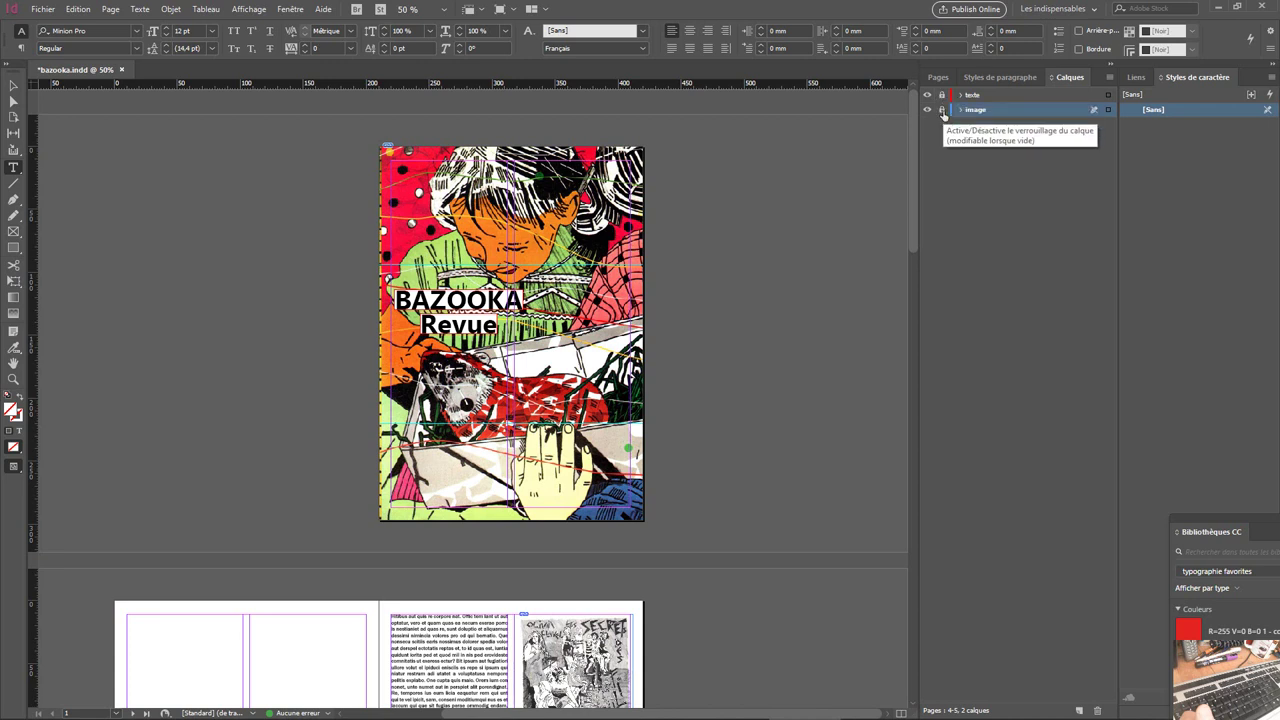
left_click(927, 96)
left_click(927, 110)
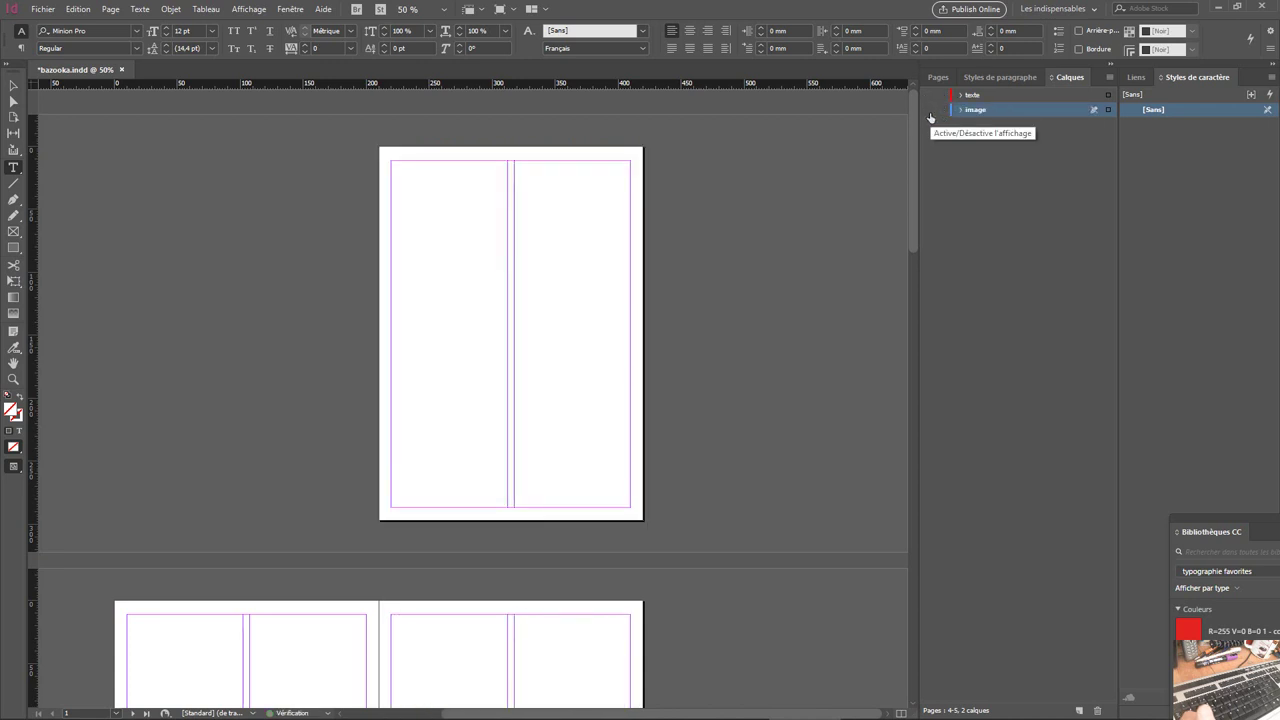
left_click(927, 110)
left_click(927, 96)
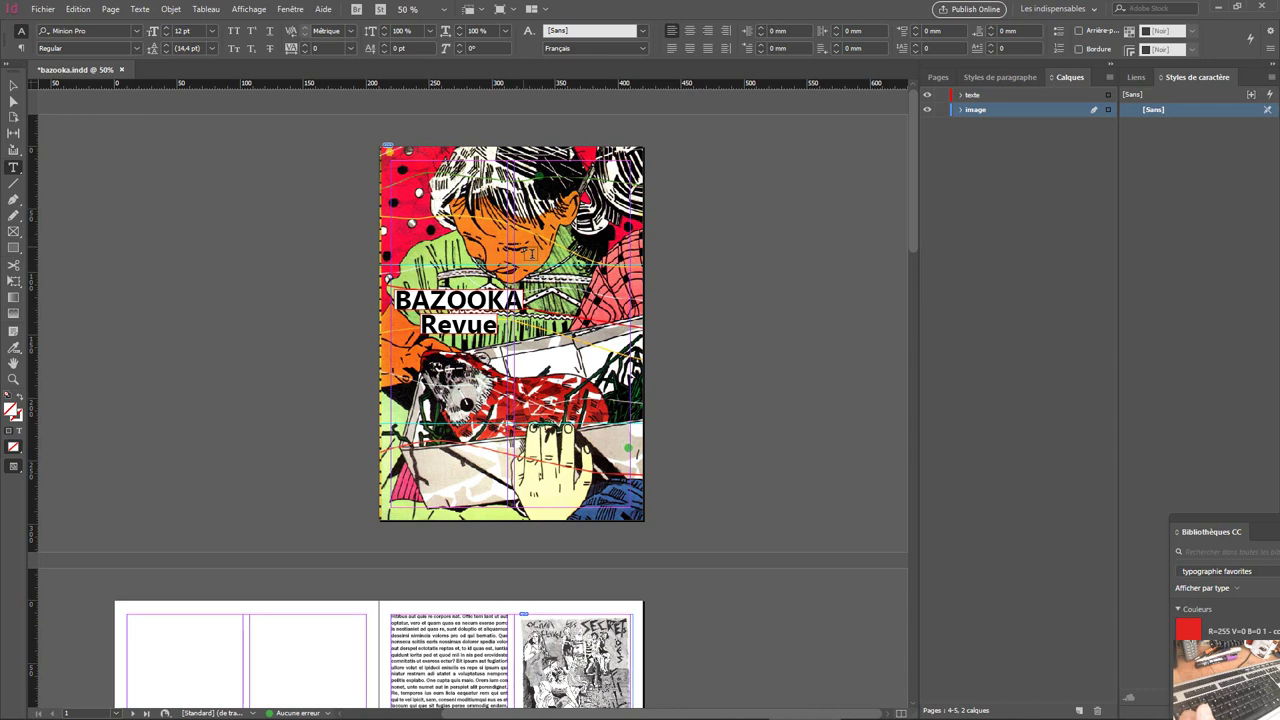
- Examine the caption commands and the external programs offered for editing the cover image
left_click(14, 86)
left_click(592, 246)
right_click(592, 246)
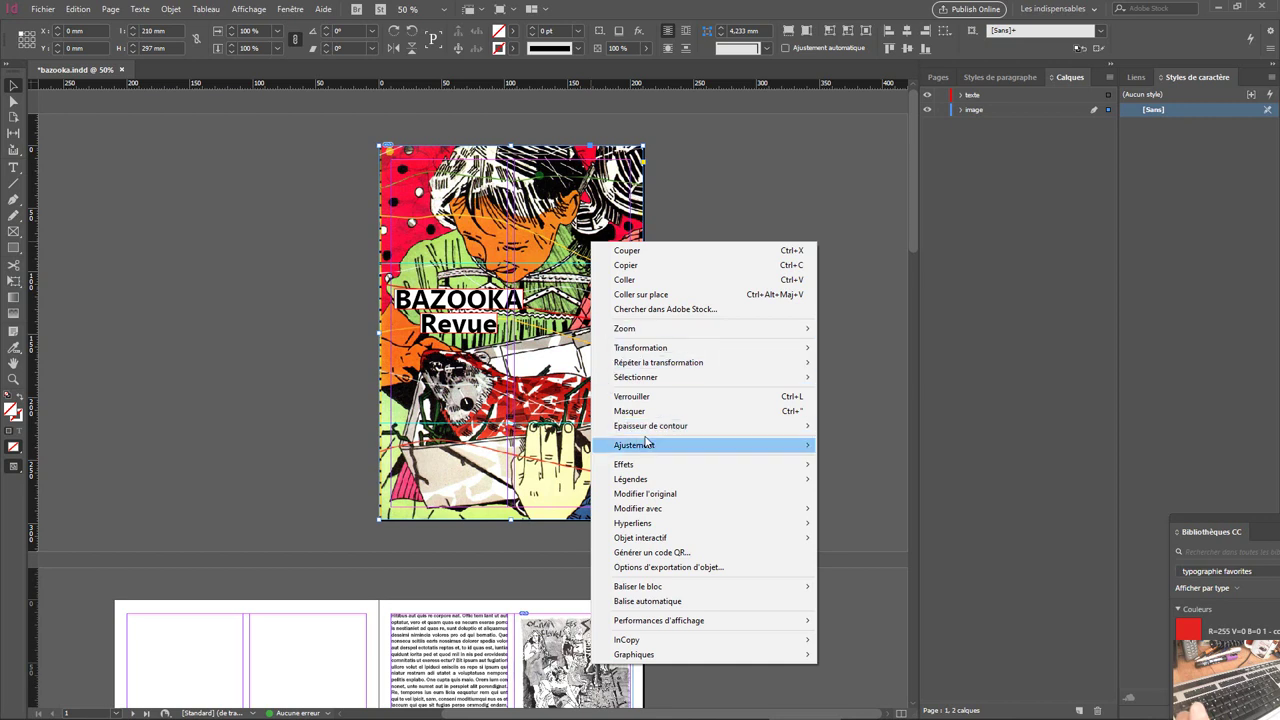
mouse_move(634, 432)
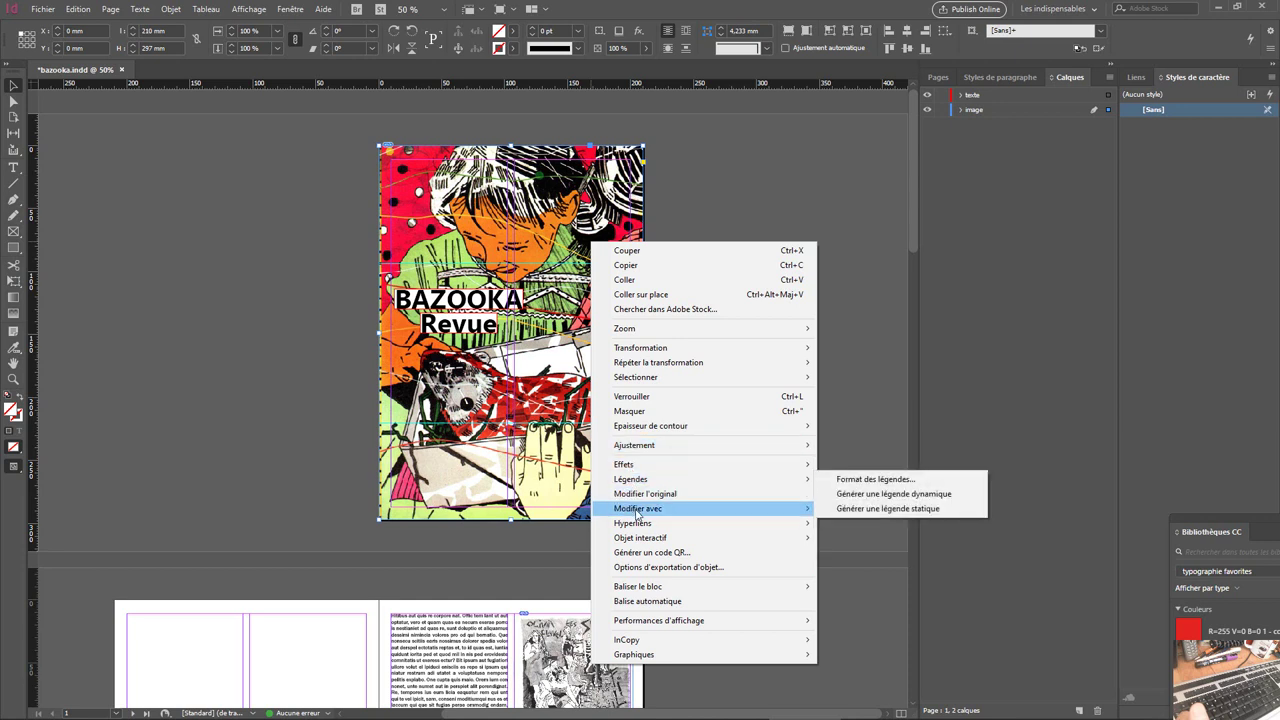
mouse_move(657, 510)
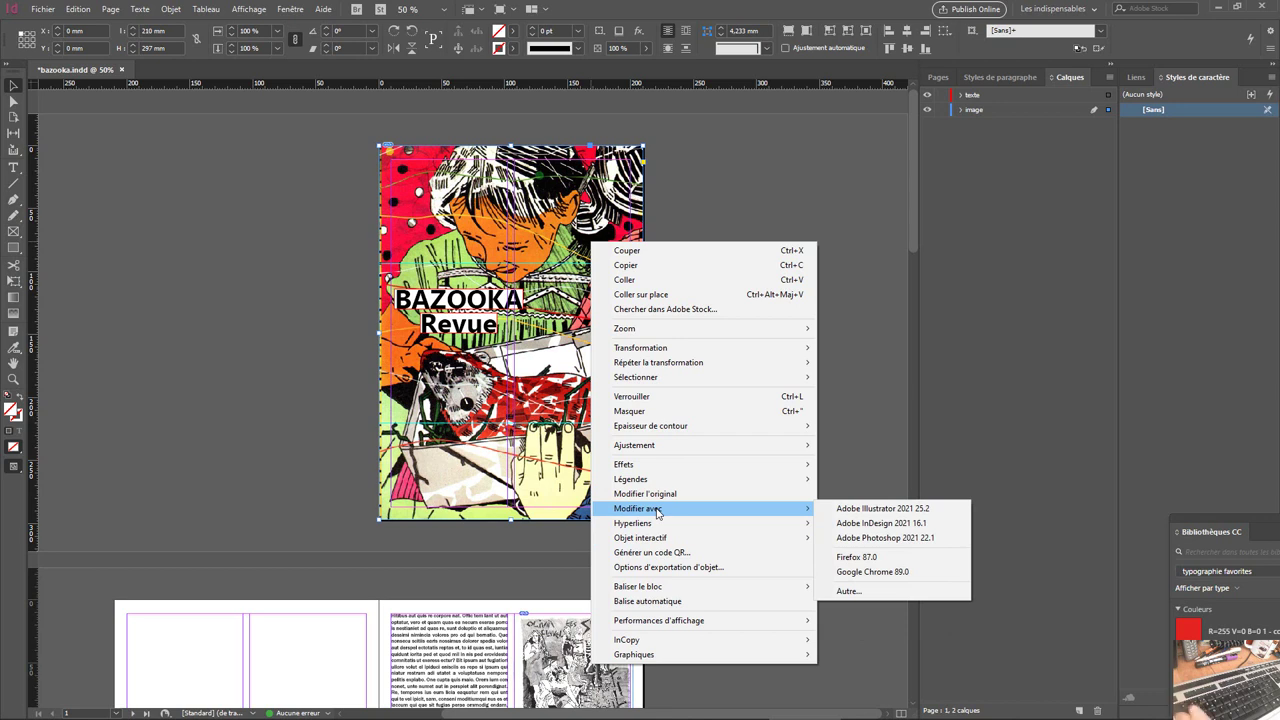
left_click(320, 229)
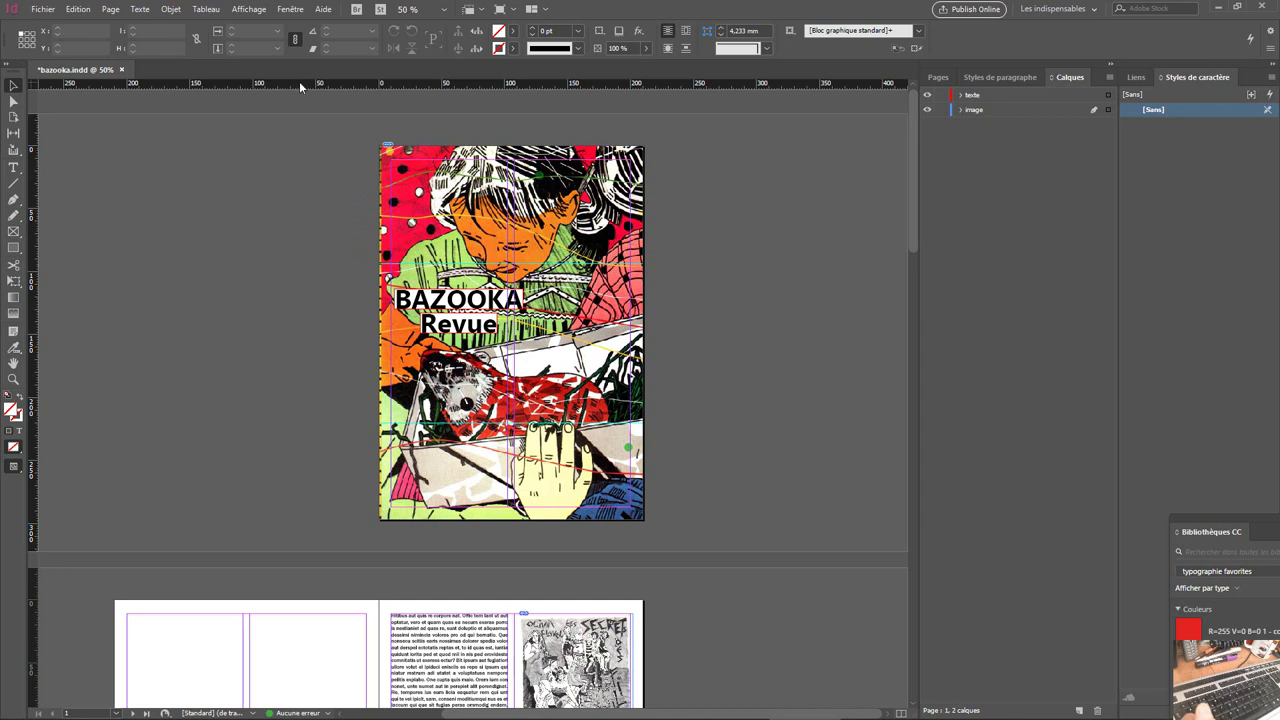
- Open the A-Gabarit master spread and place two vertical guides on its left page at about 96 mm and 116 mm
left_click(939, 78)
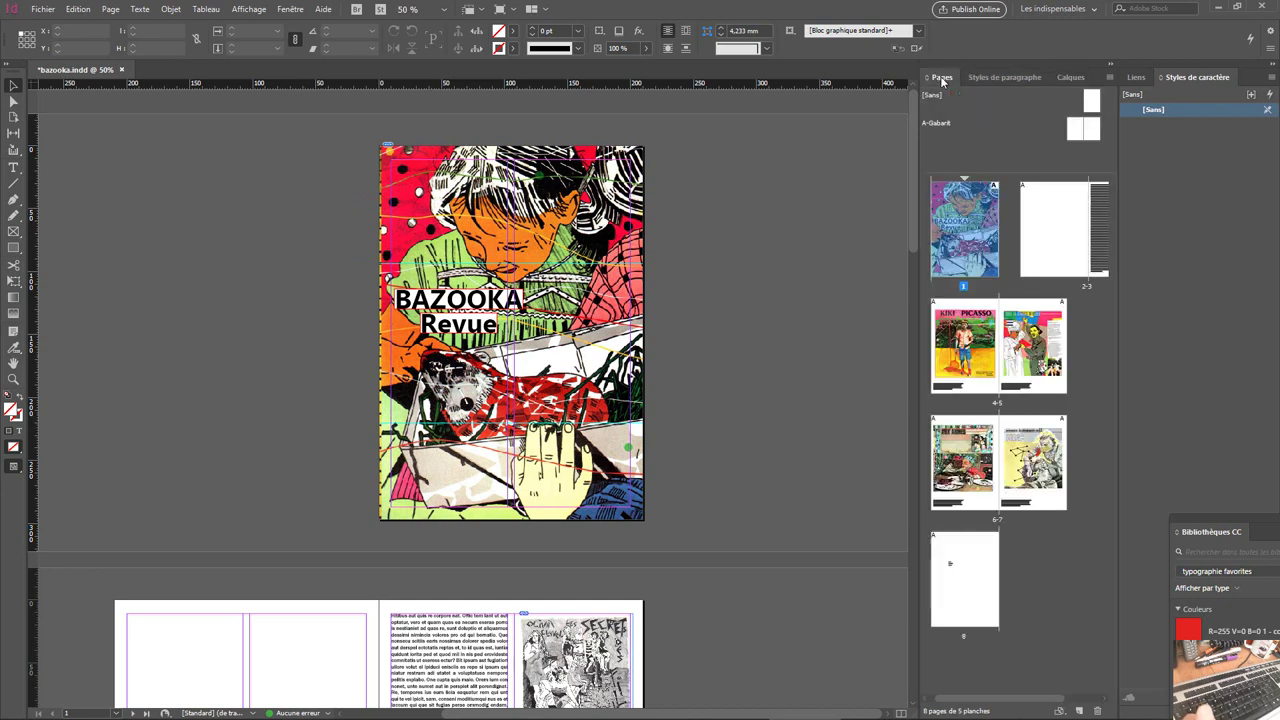
double_click(1080, 130)
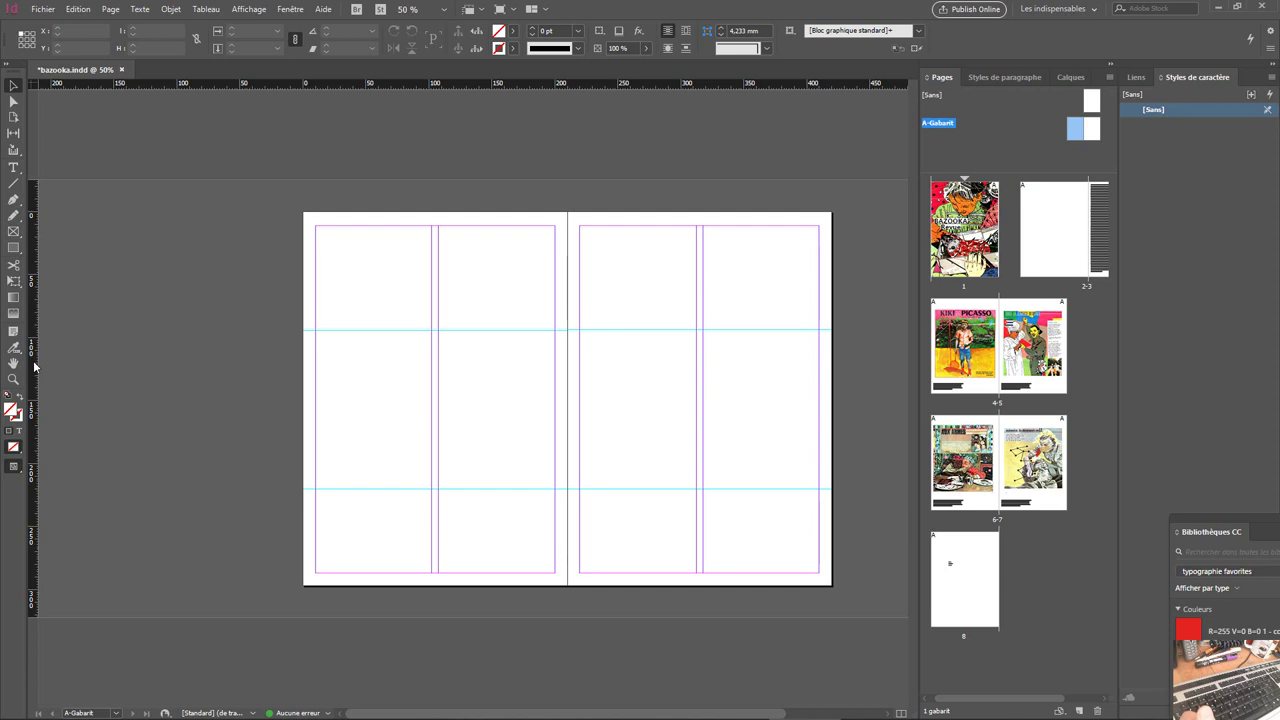
left_click_drag(45, 364, 424, 371)
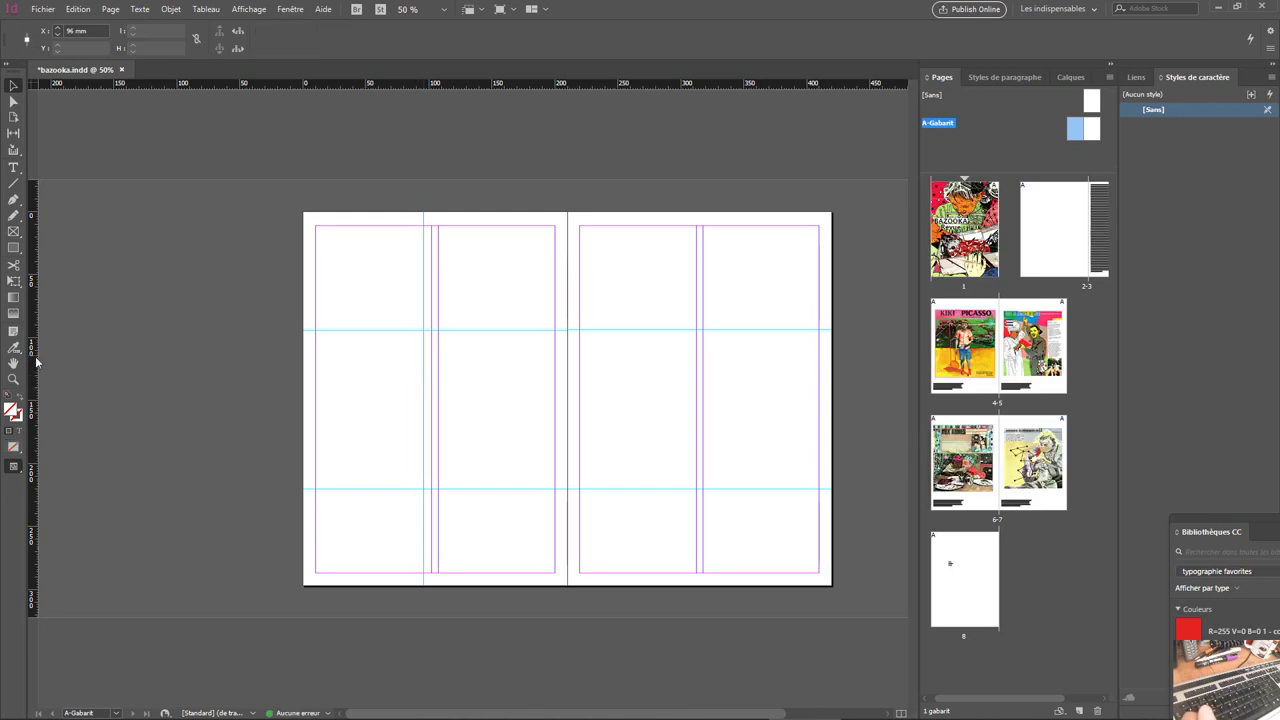
left_click_drag(34, 362, 449, 388)
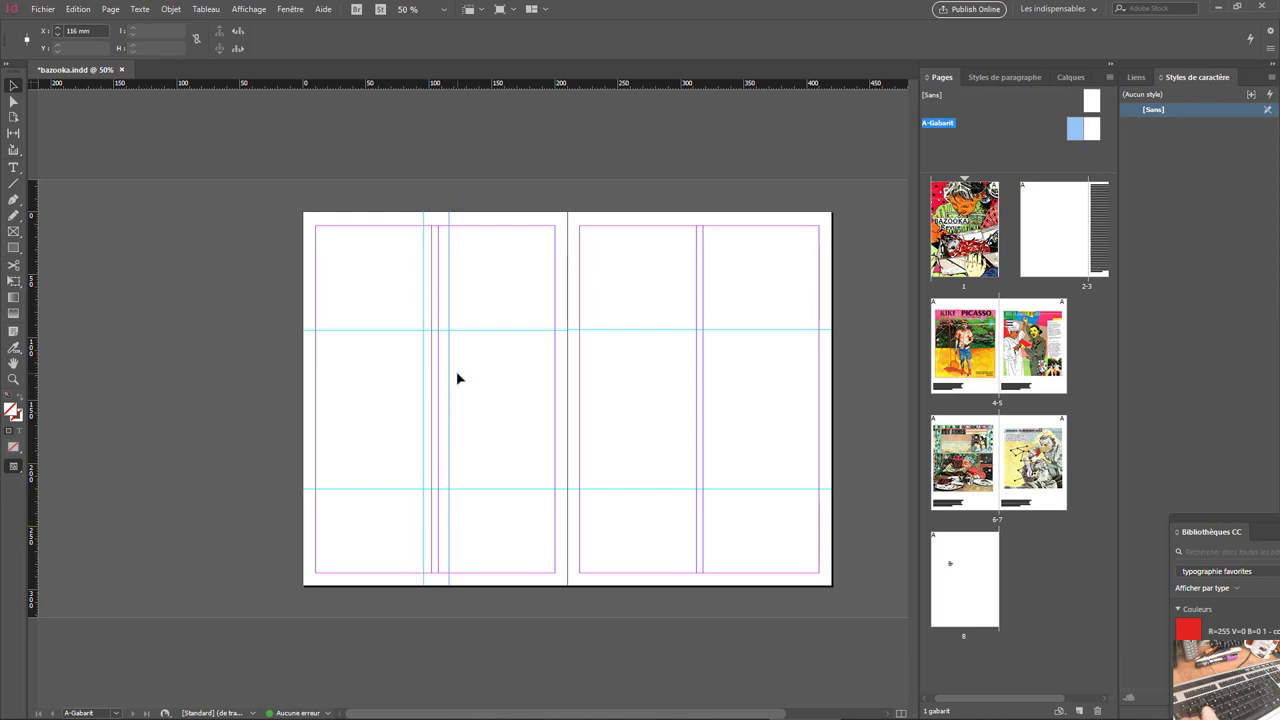
- Set the second vertical guide's X position to 120 mm, 130 mm and finally 150 mm
left_click(288, 9)
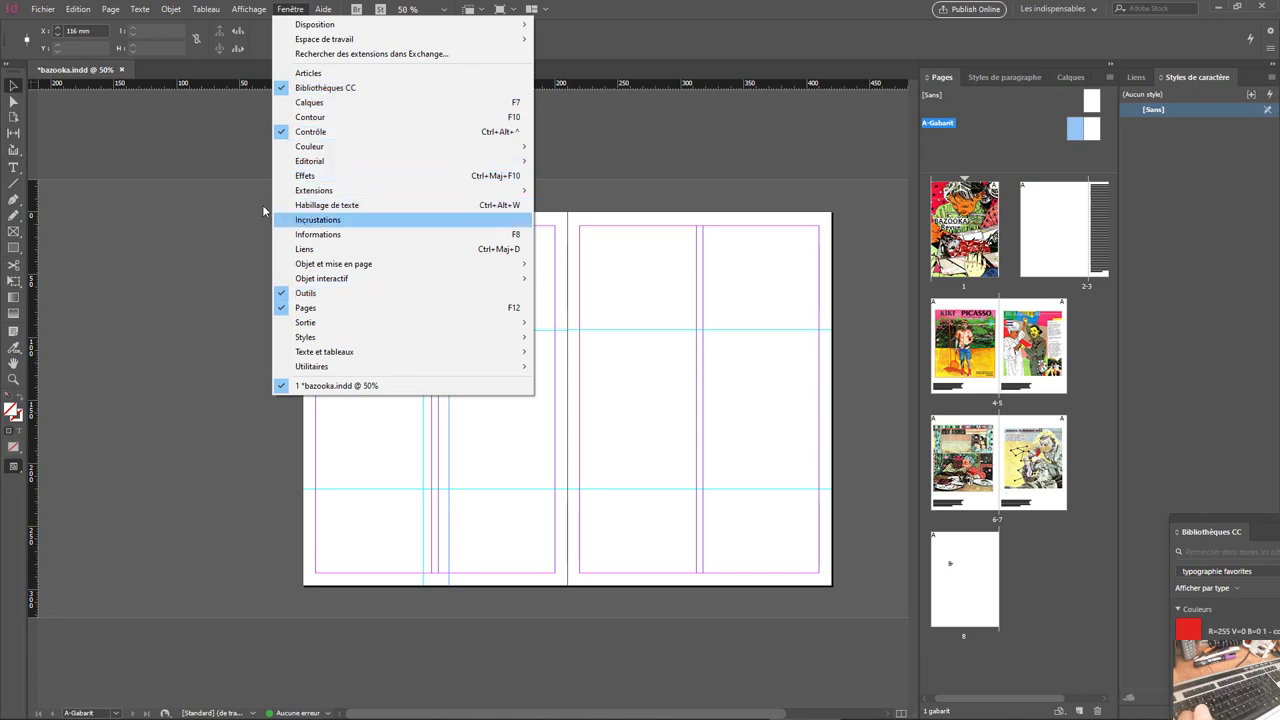
left_click(40, 95)
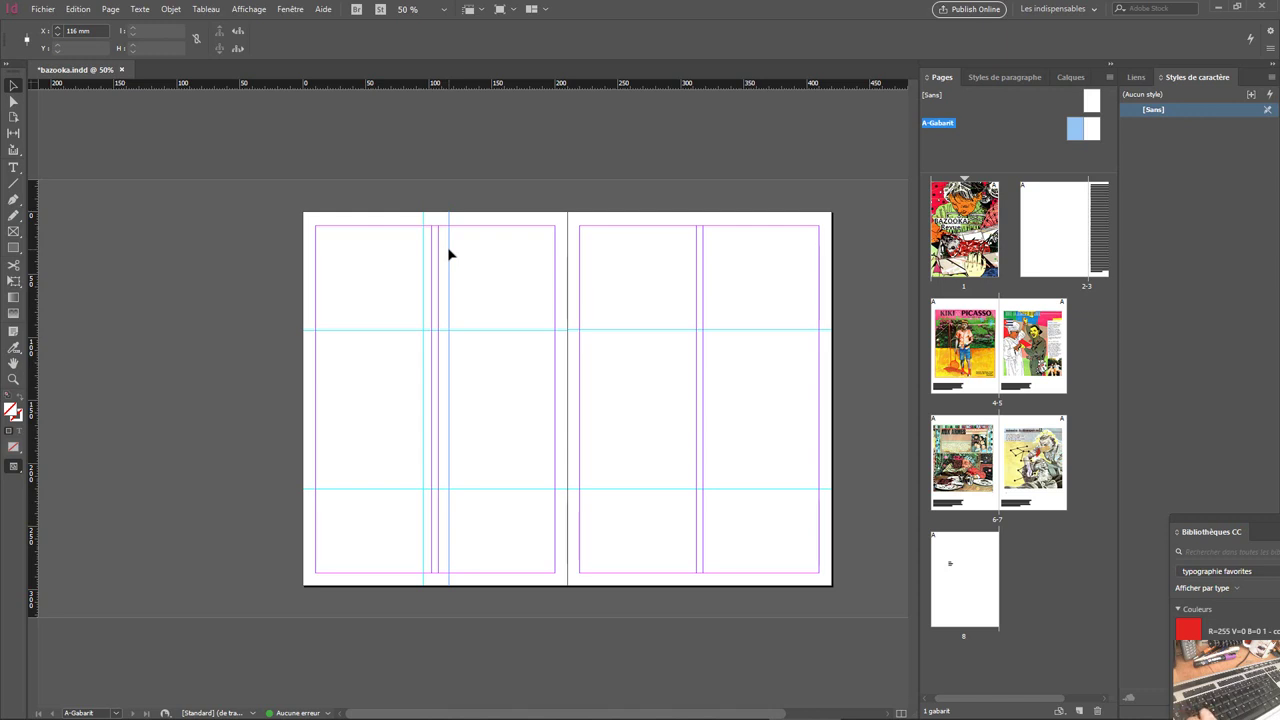
left_click(85, 31)
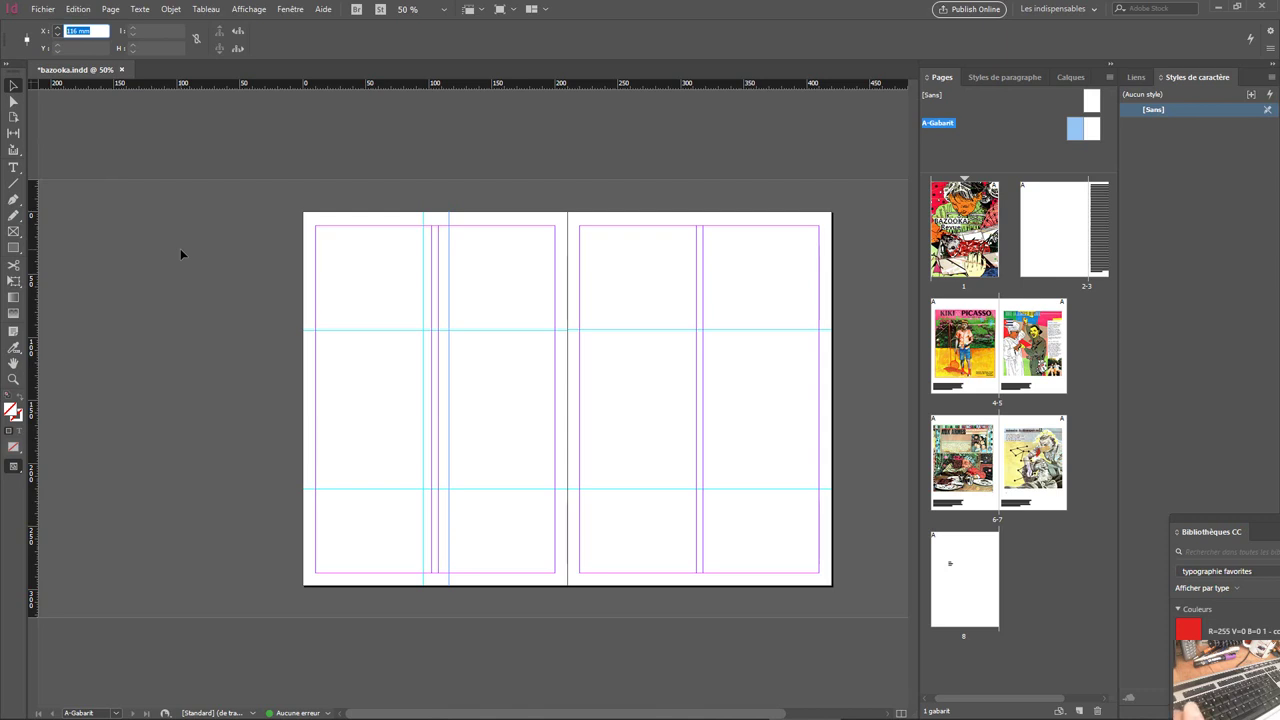
type("120")
key("Return")
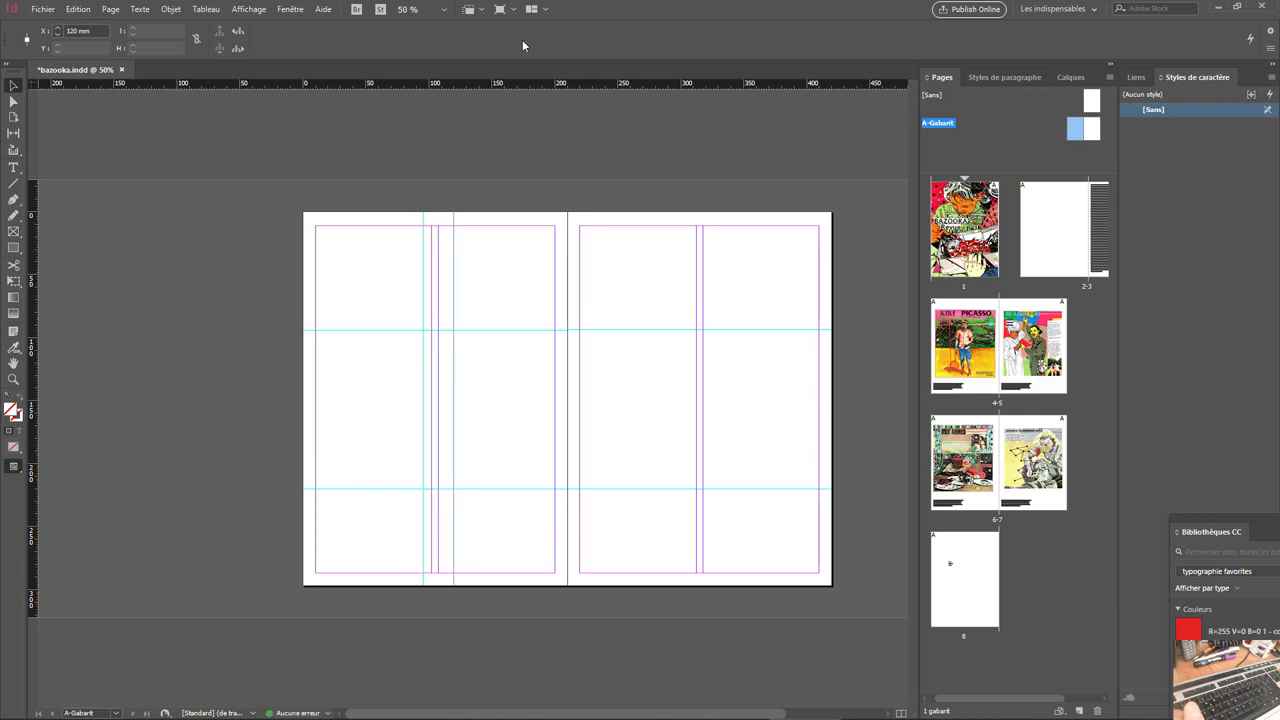
left_click(85, 31)
type("130")
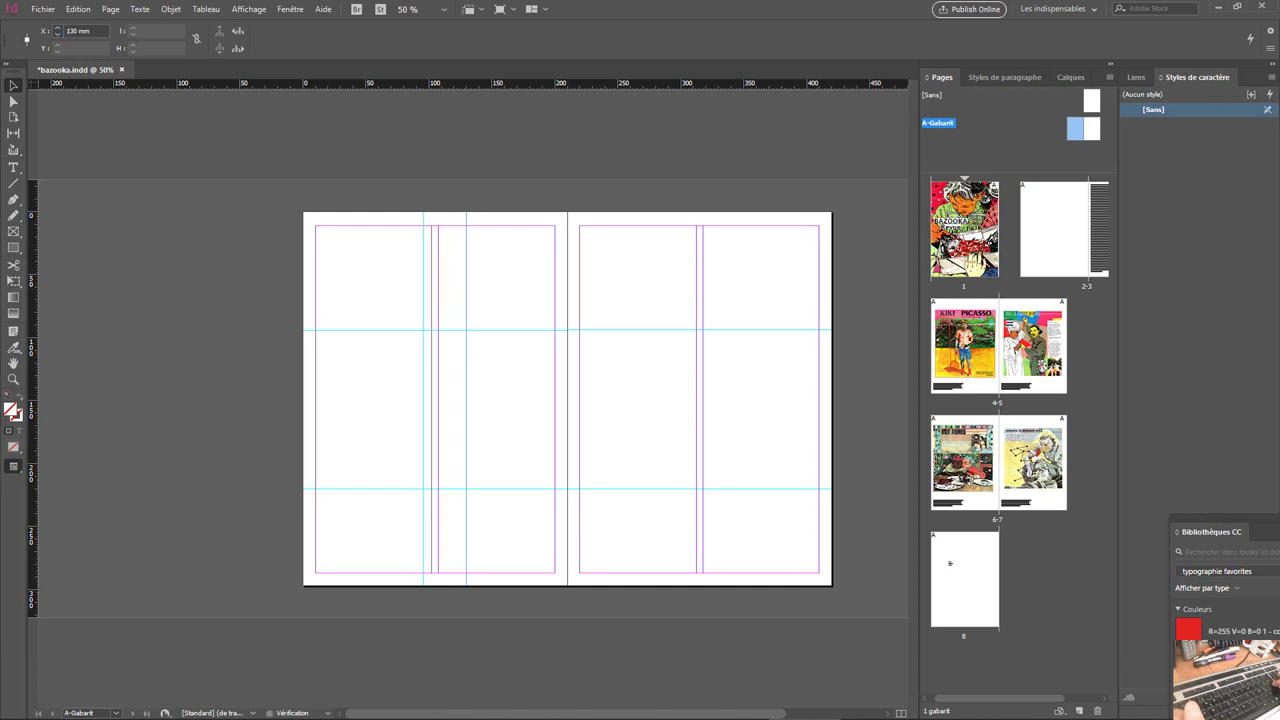
key("Return")
left_click(85, 30)
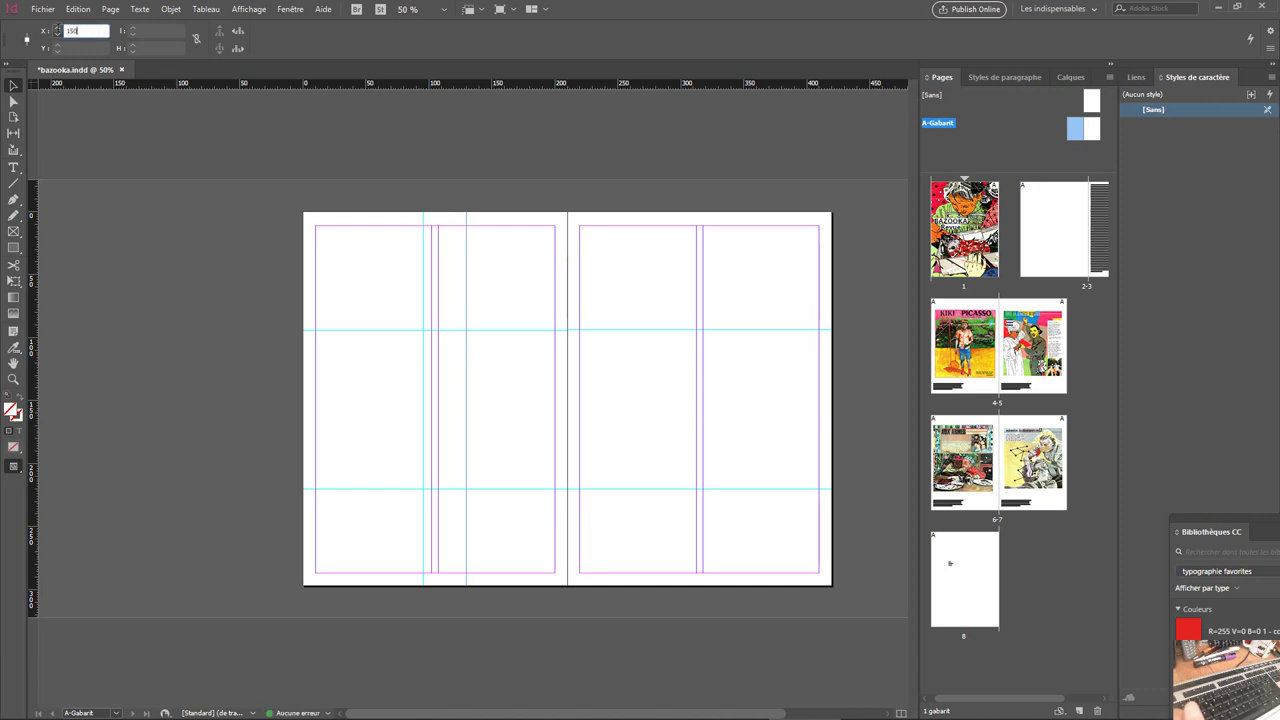
type("150")
key("Return")
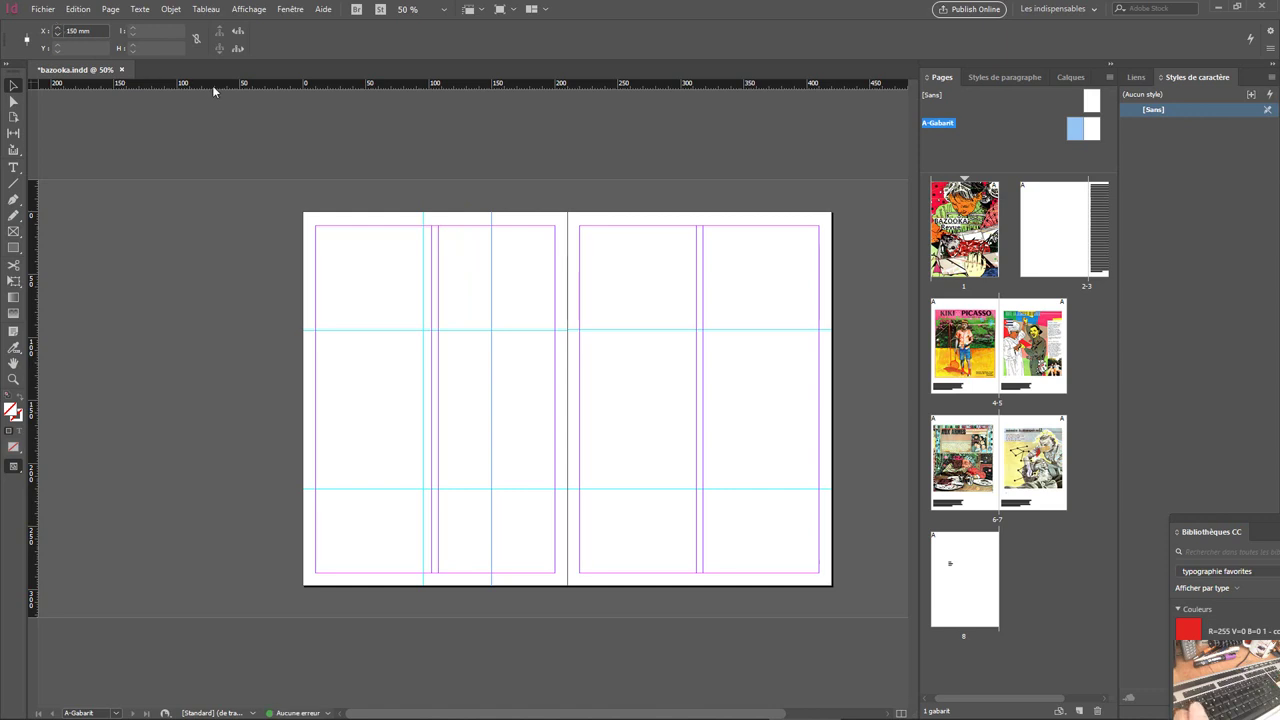
left_click(294, 217)
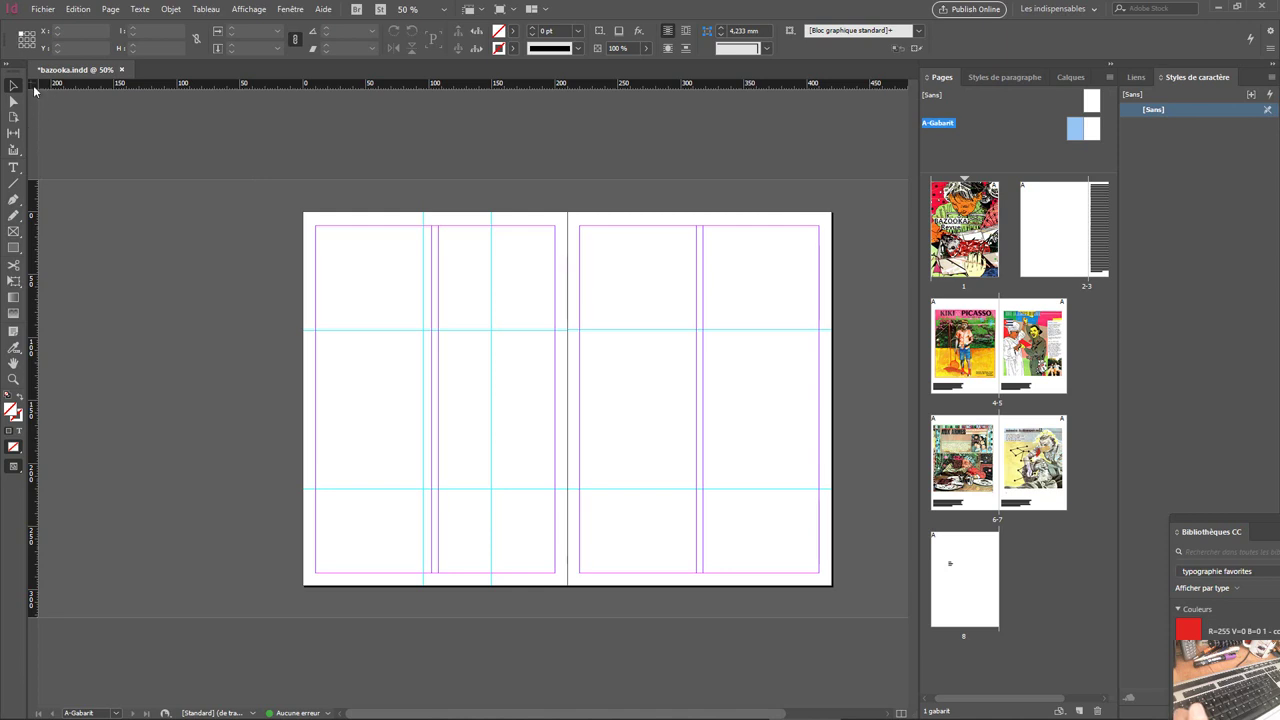
- Move the ruler origin to the top of the master's spine and set the second vertical guide's X position to 90 mm
left_click_drag(33, 87, 567, 216)
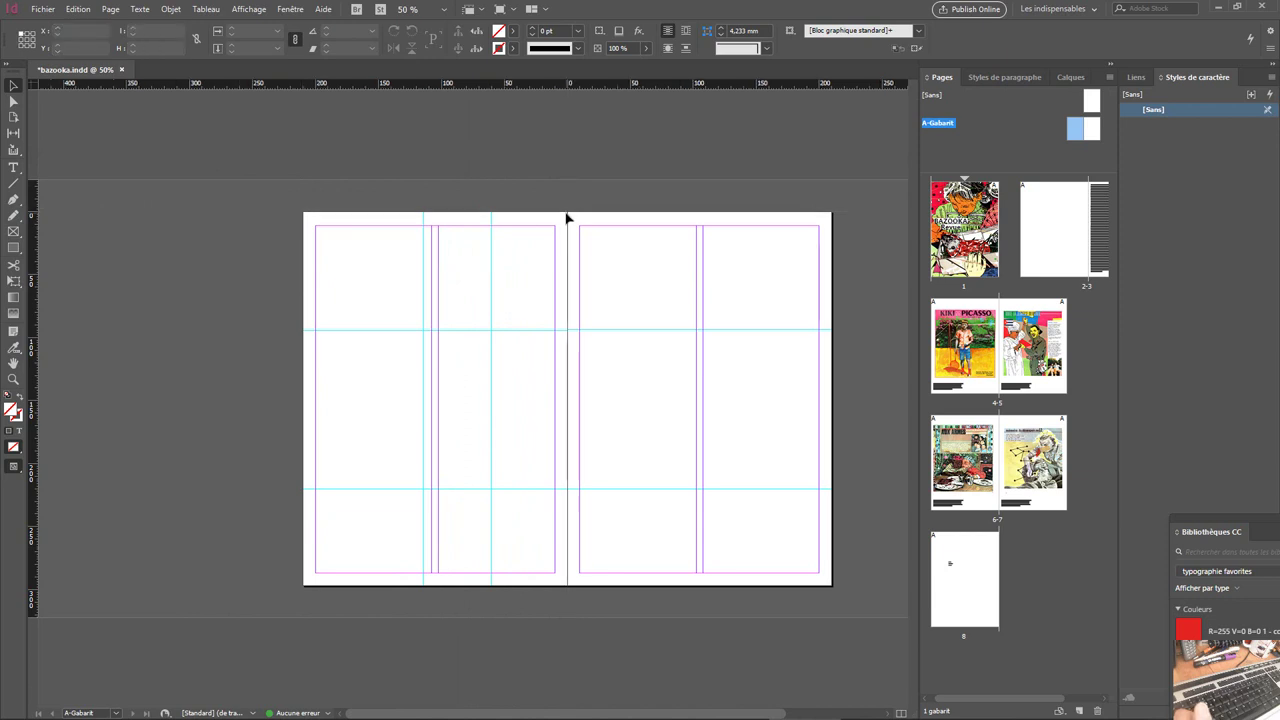
left_click(491, 277)
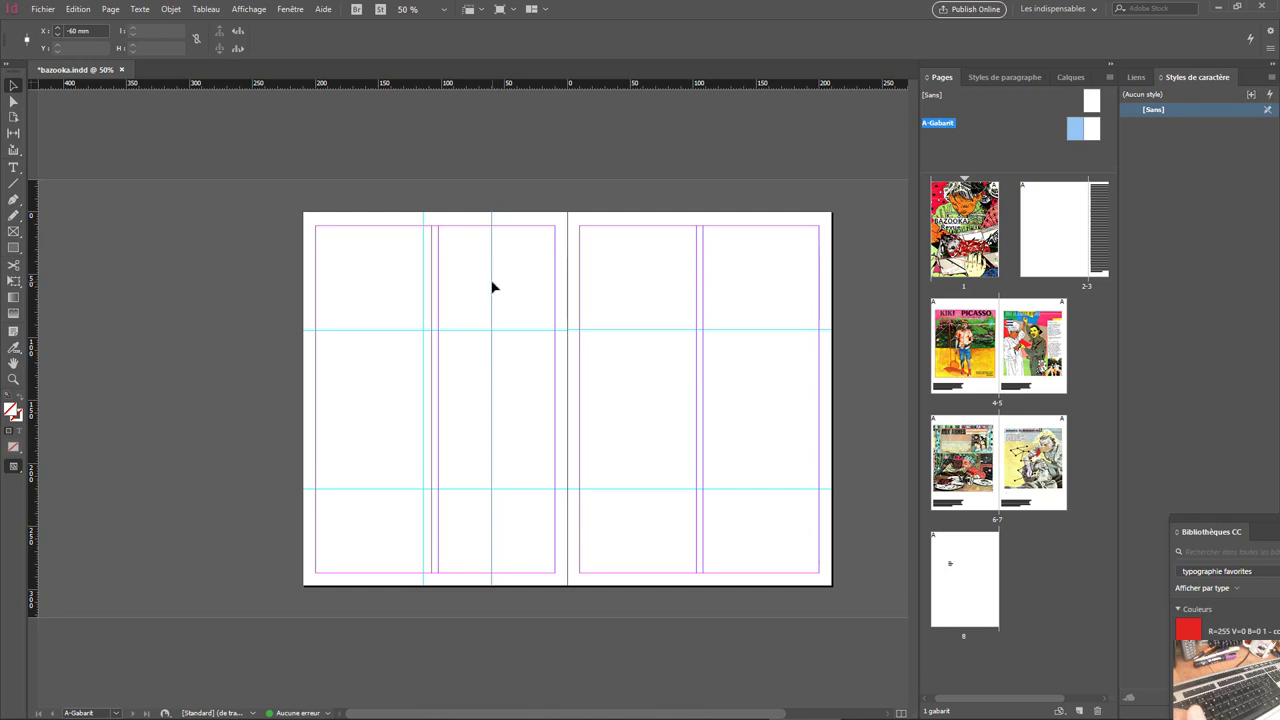
left_click_drag(491, 287, 452, 282)
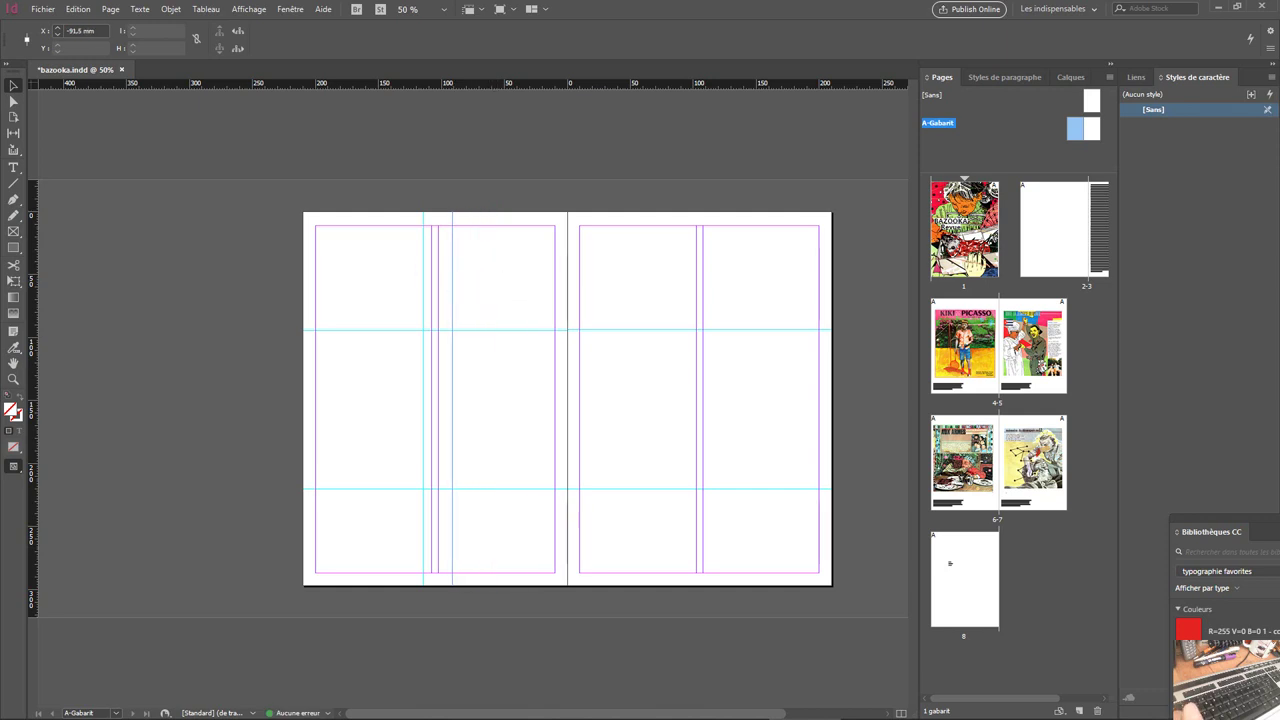
left_click(85, 31)
type("40")
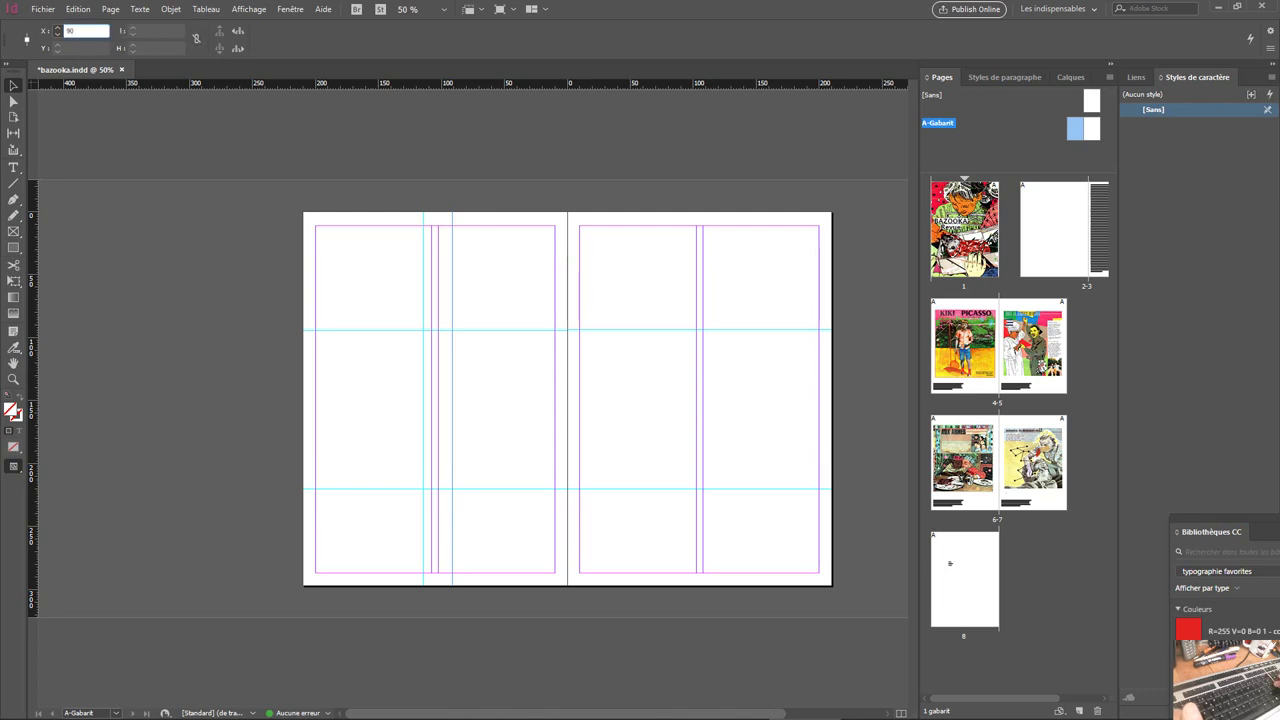
key("Return")
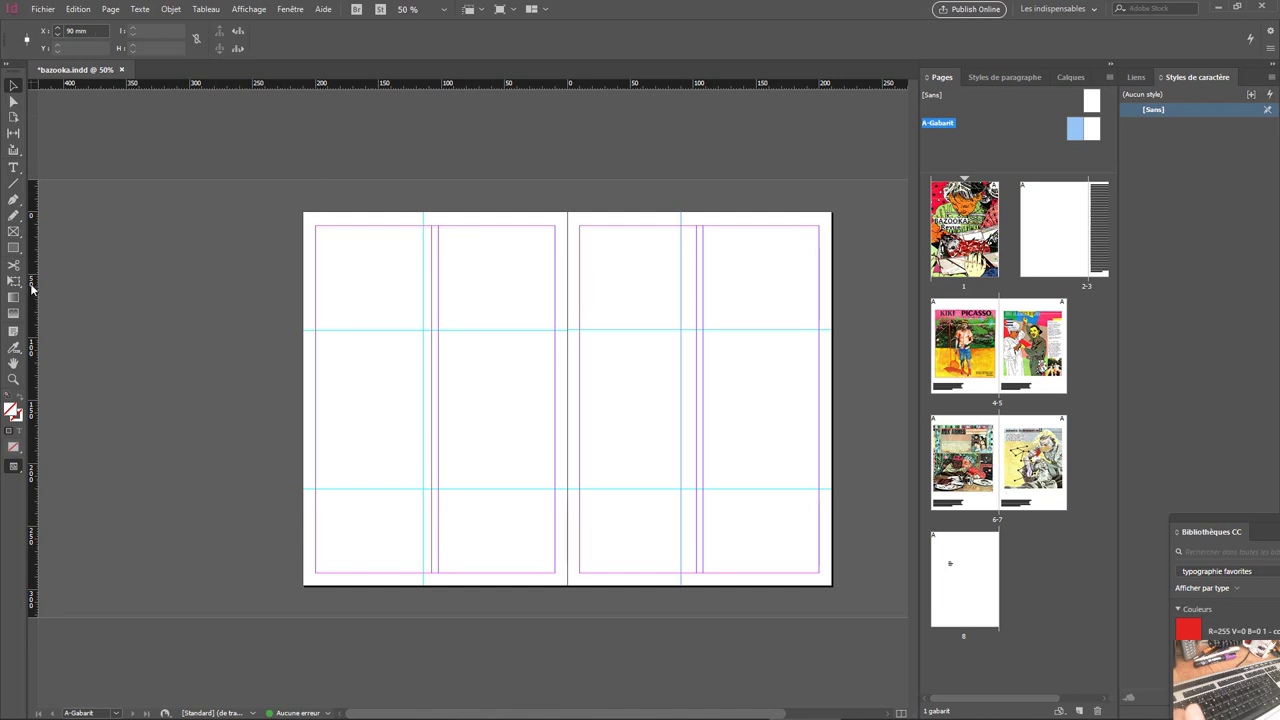
- Add a vertical guide on the master's left page and set its X position to -90 mm
left_click_drag(33, 290, 456, 299)
left_click(80, 30)
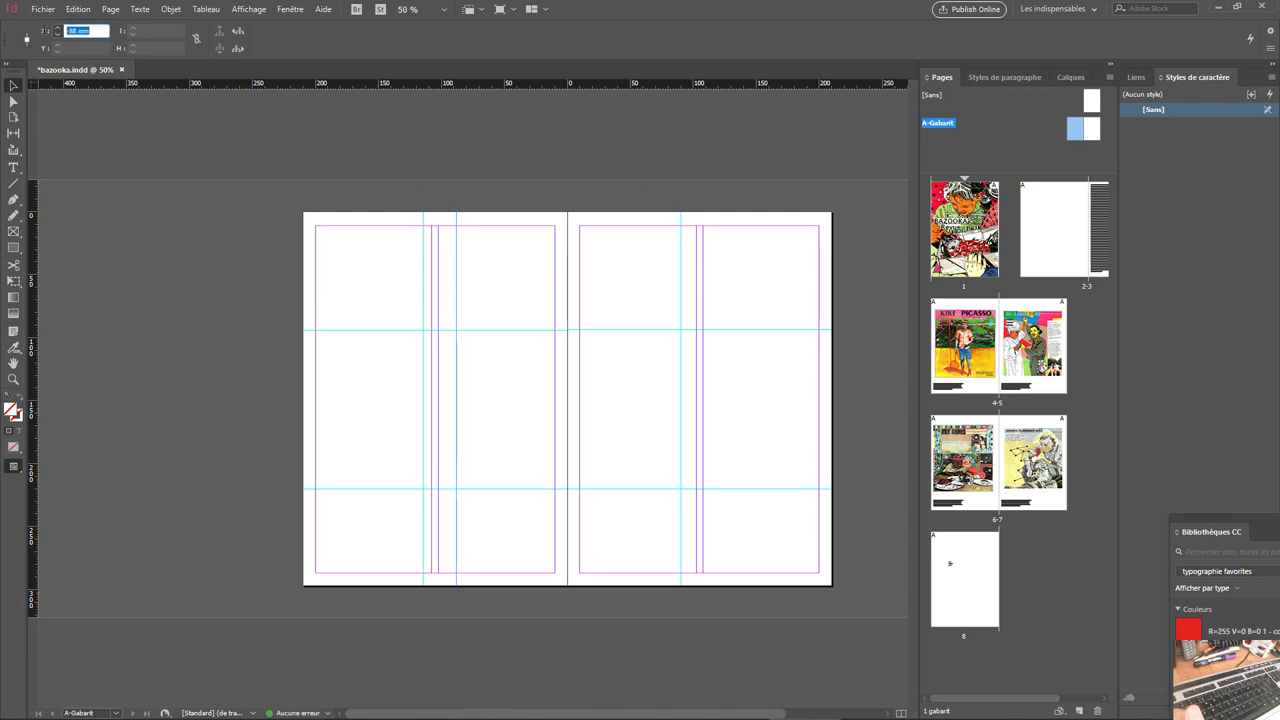
type("-90")
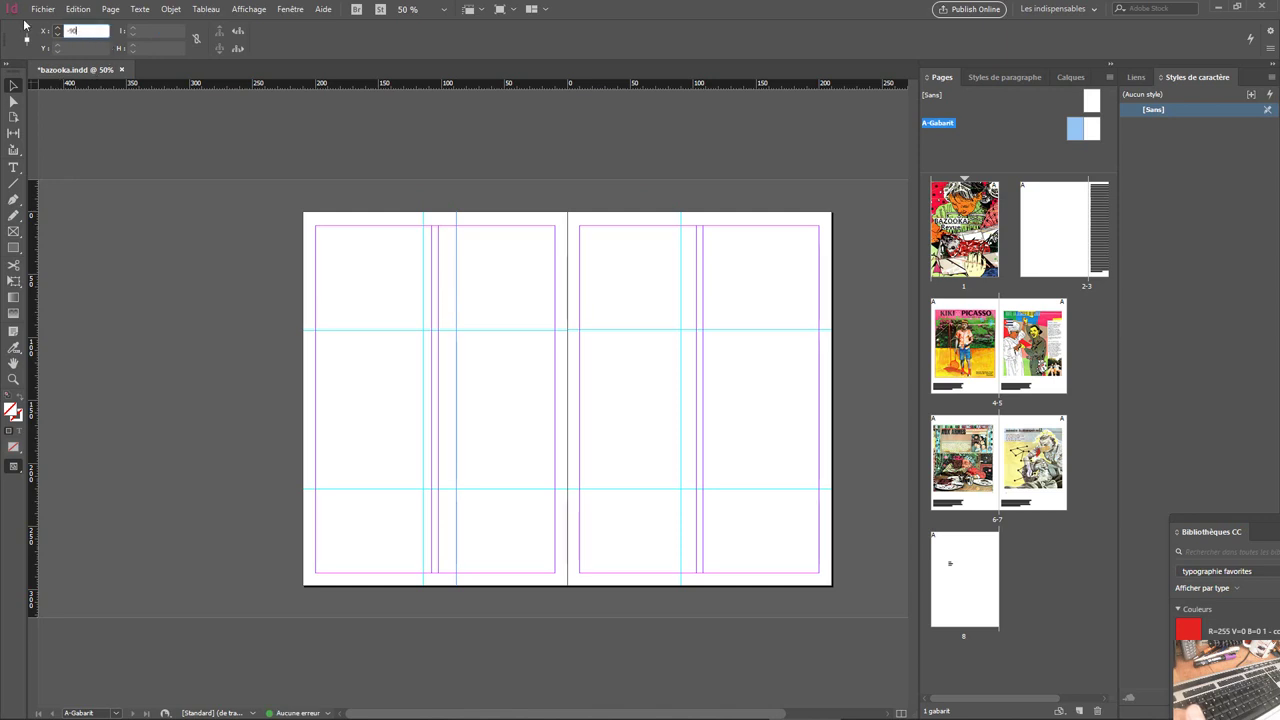
key("Return")
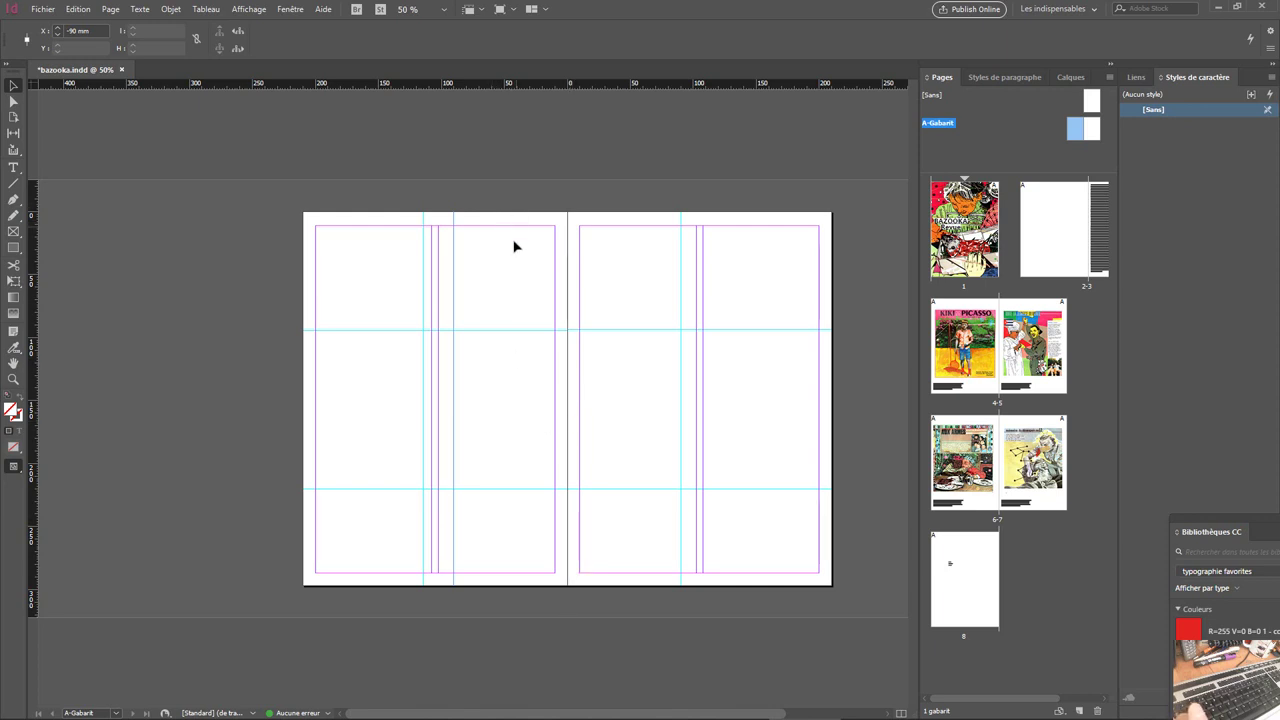
- Go to page 4 and open its KIKI PICASSO image for editing in Adobe Photoshop 2021
left_click_drag(1090, 168, 966, 350)
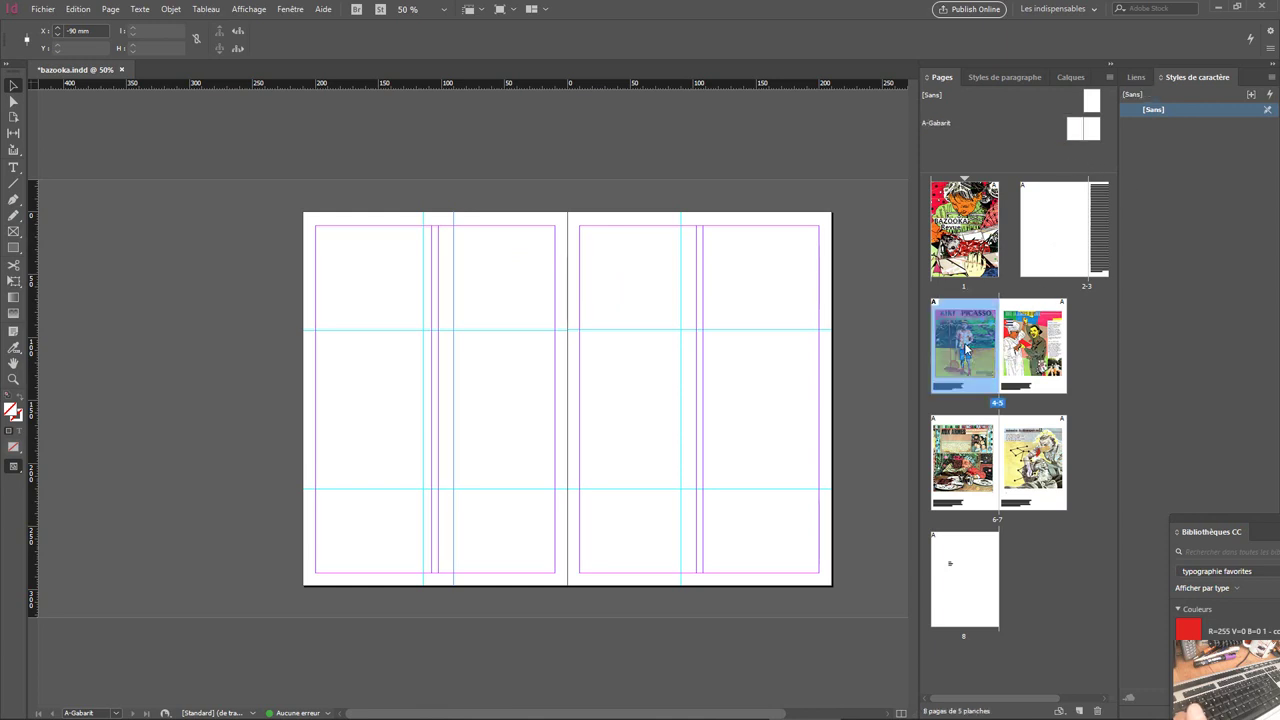
double_click(966, 350)
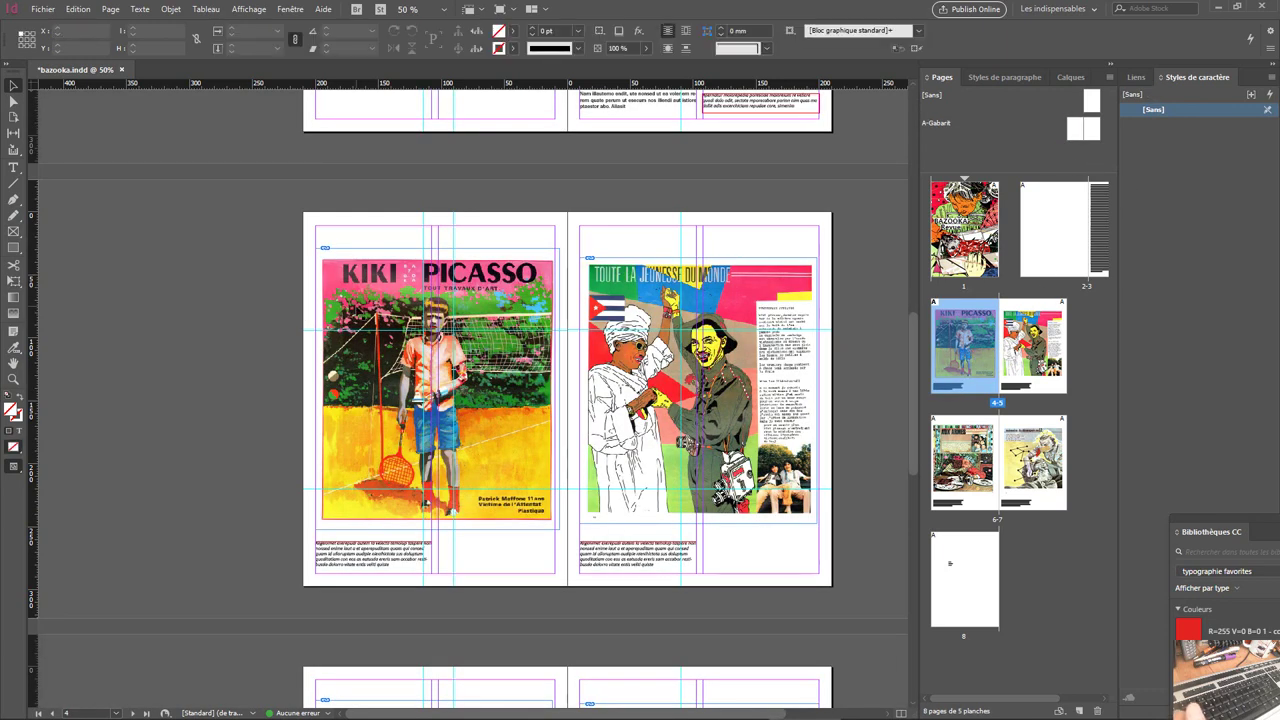
left_click(358, 312)
right_click(358, 312)
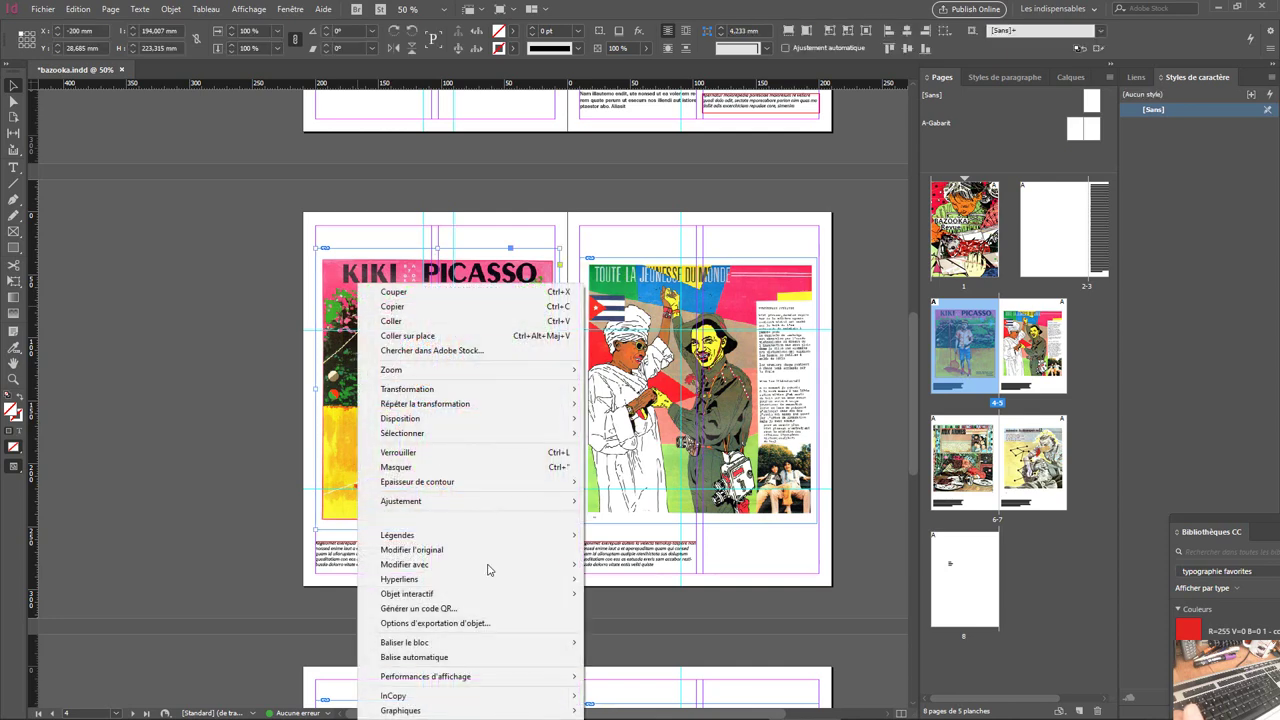
mouse_move(485, 566)
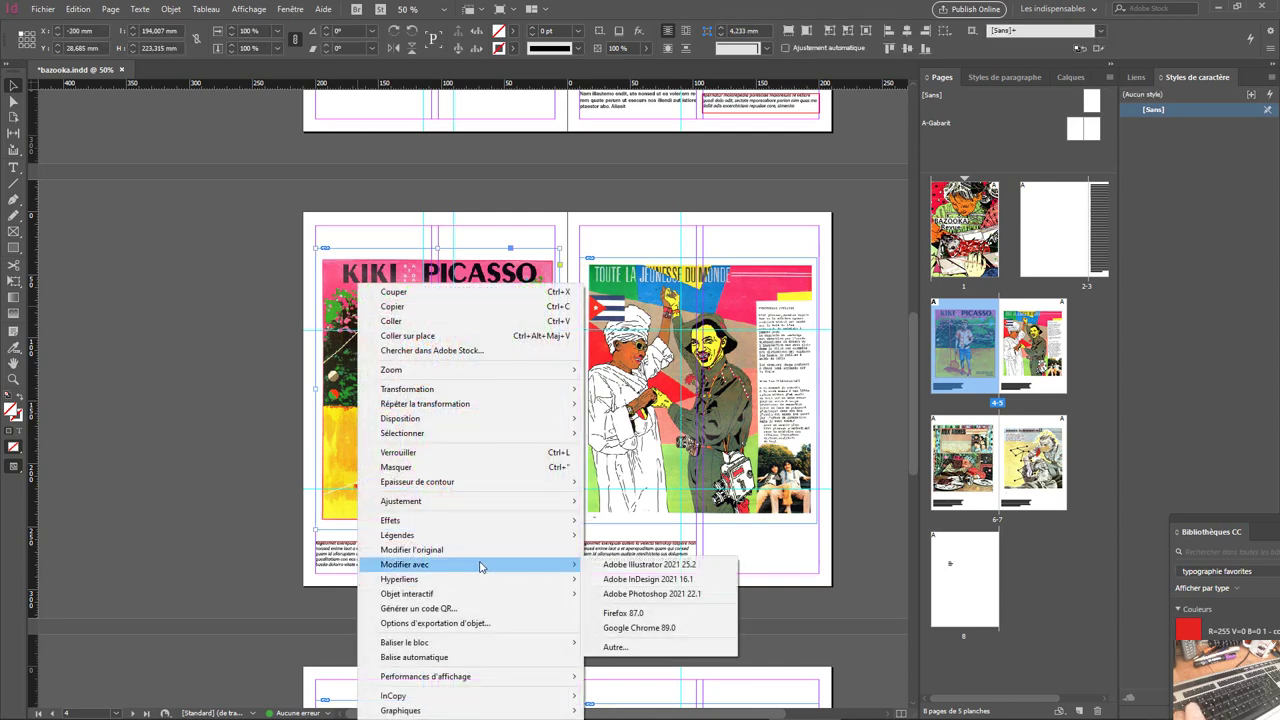
left_click(628, 594)
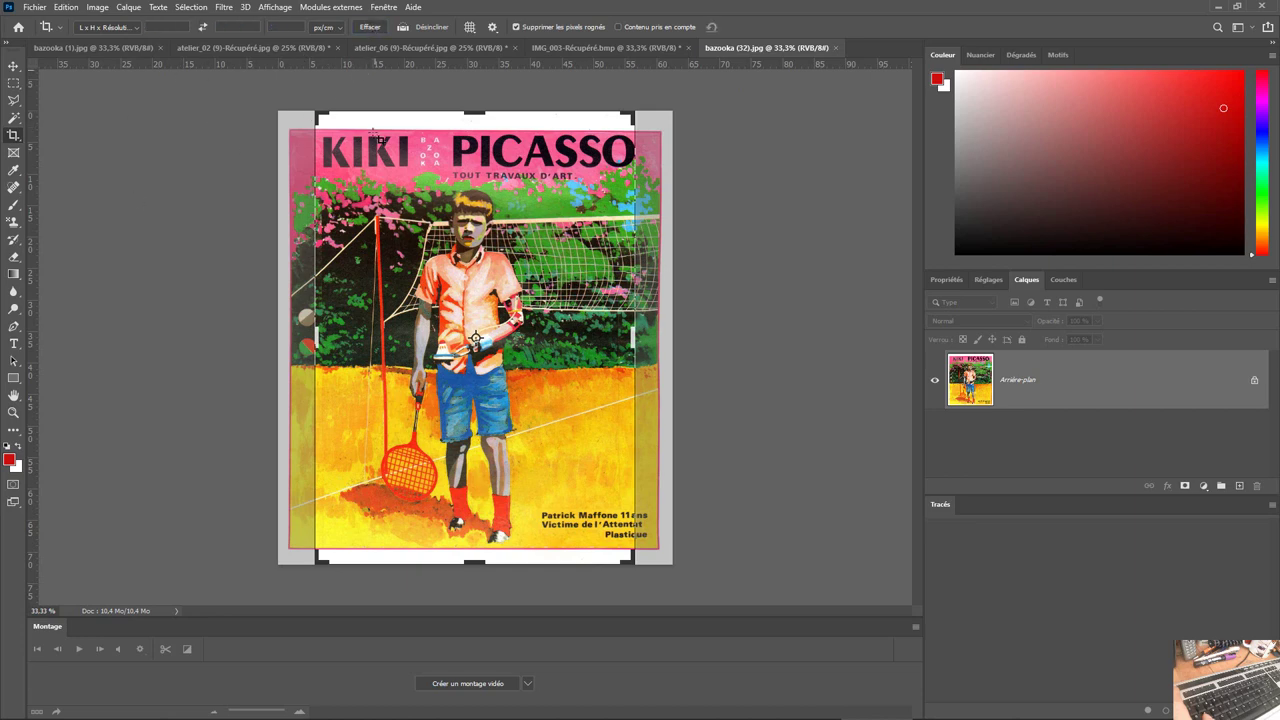
- Crop bazooka (32).jpg to the edges of its artwork and save it as a JPEG at quality 12
left_click_drag(316, 109, 310, 125)
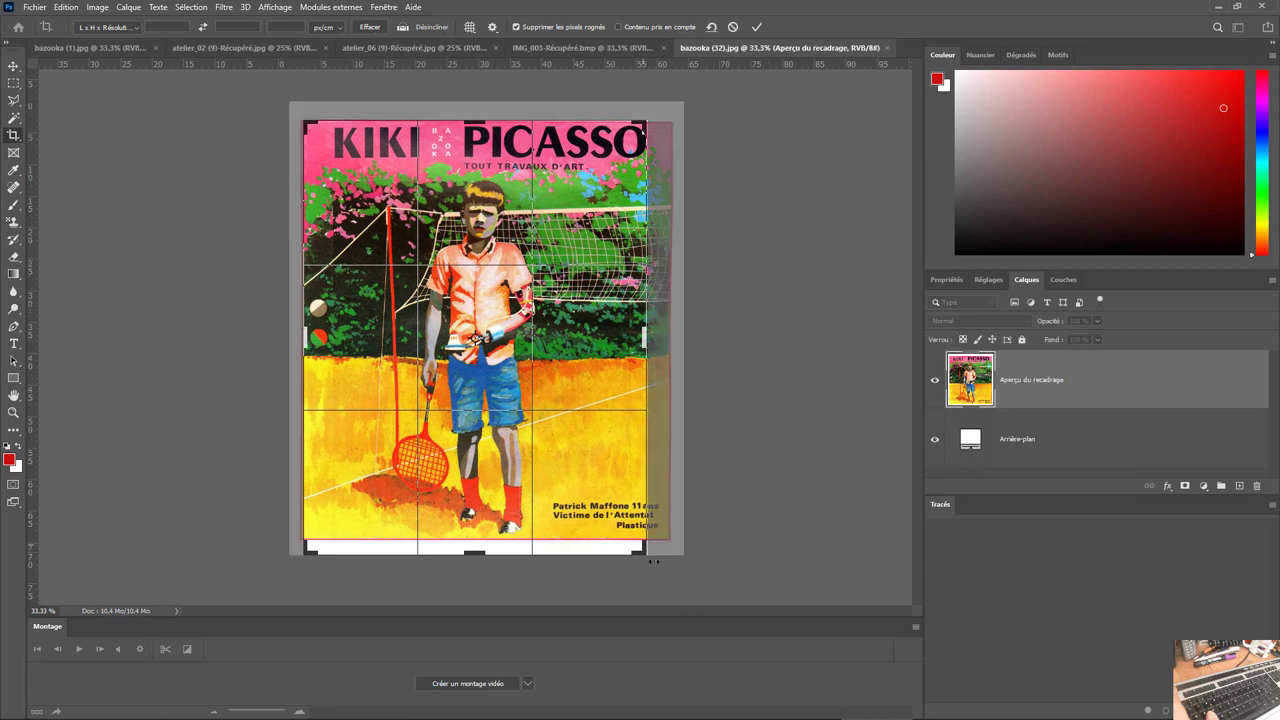
left_click_drag(645, 555, 655, 546)
key("Return")
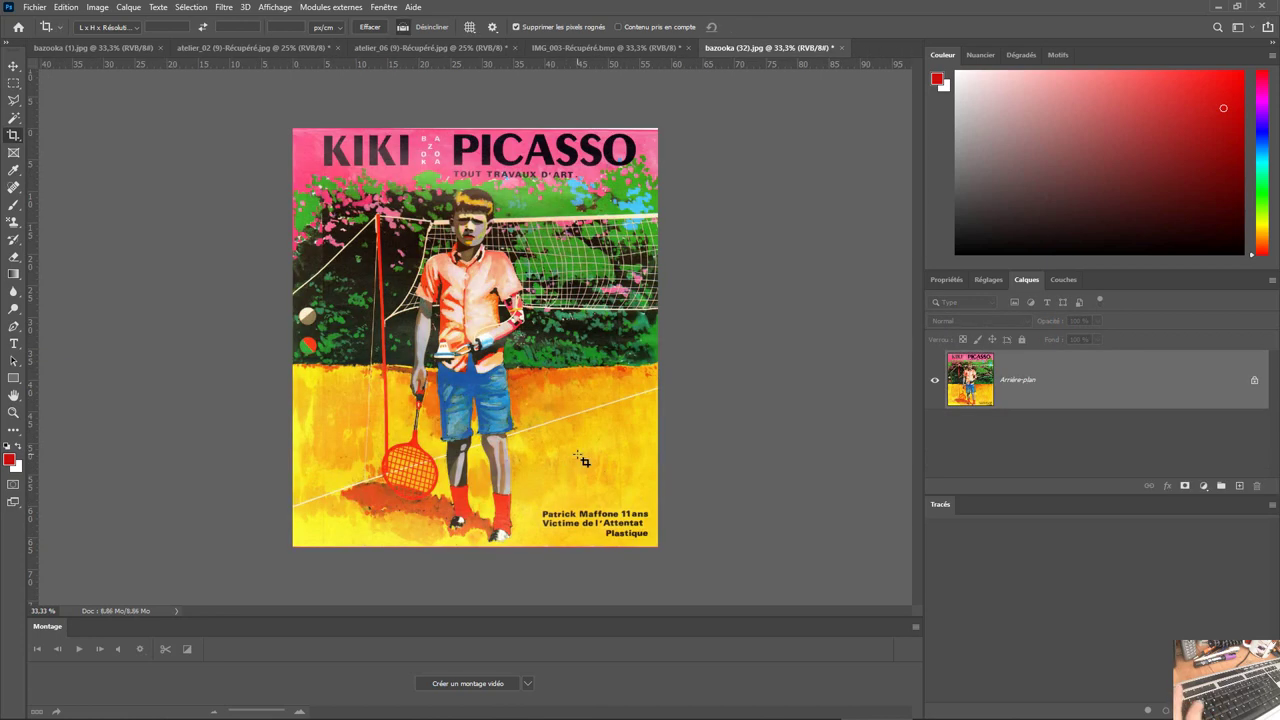
key("ctrl+s")
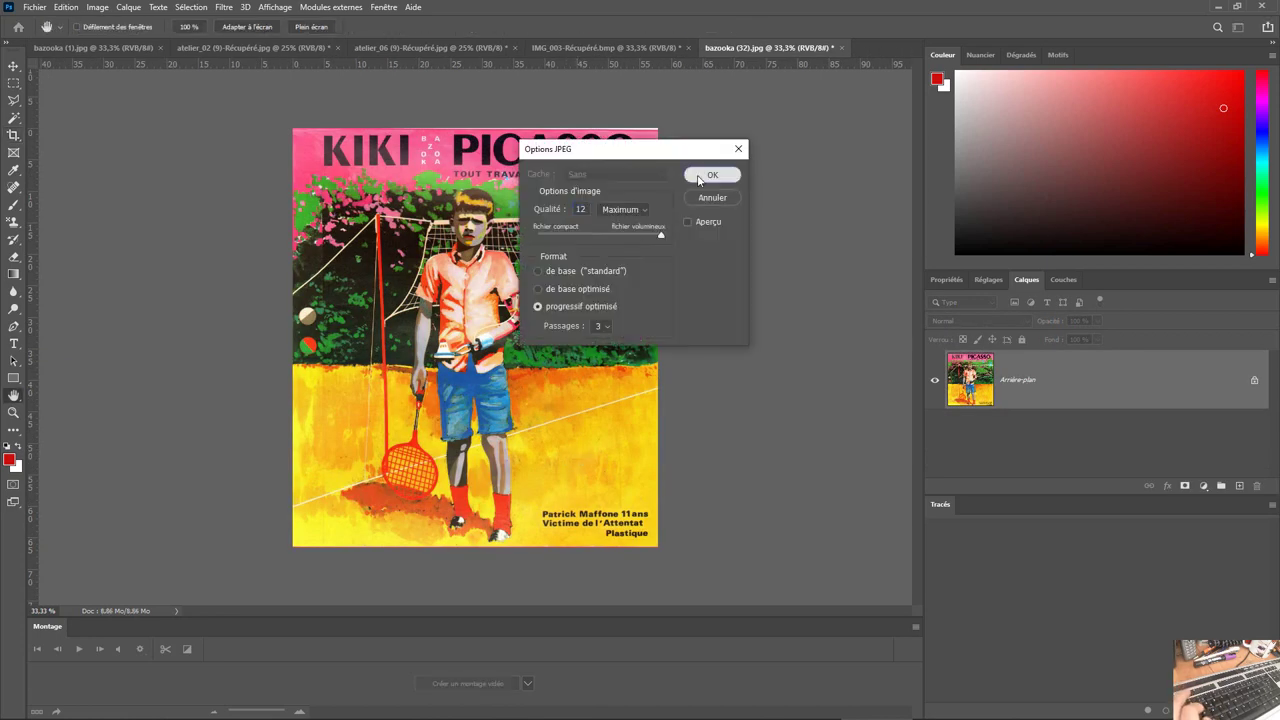
left_click(697, 176)
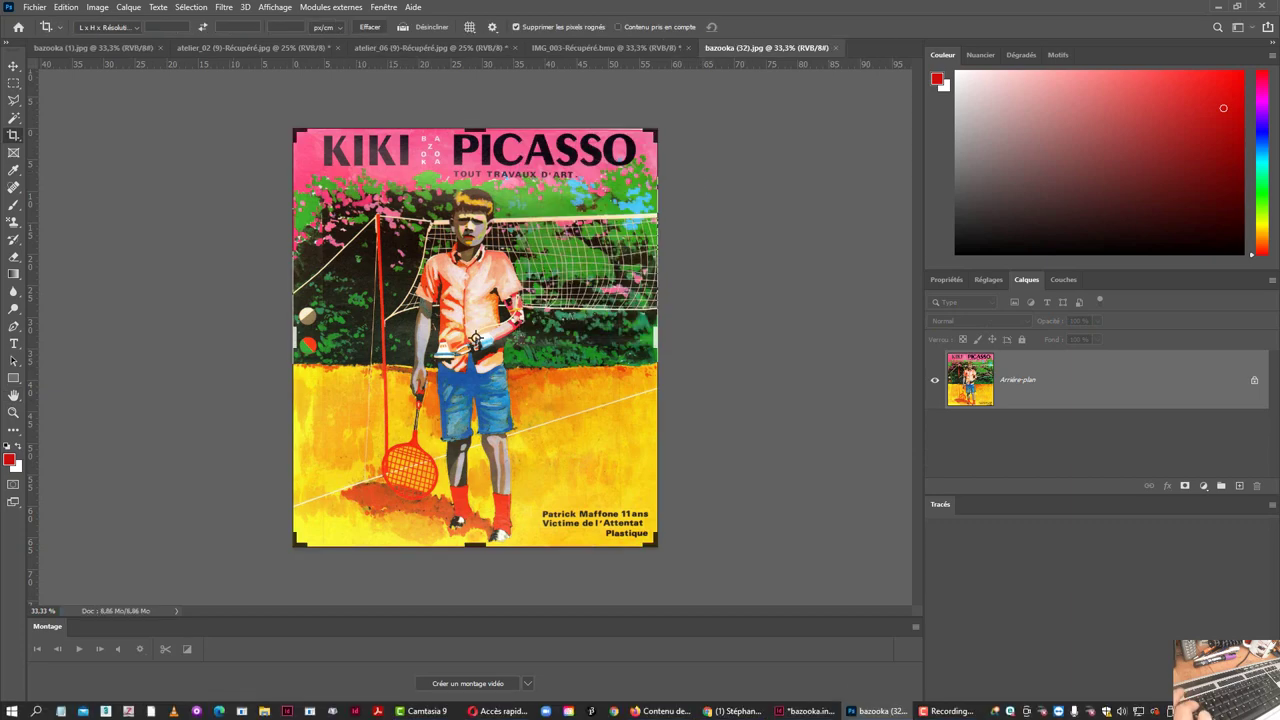
- Switch to InDesign, reduce page 4's KIKI PICASSO frame to about 80 x 92 mm and place it against the -90 mm guide
left_click(810, 710)
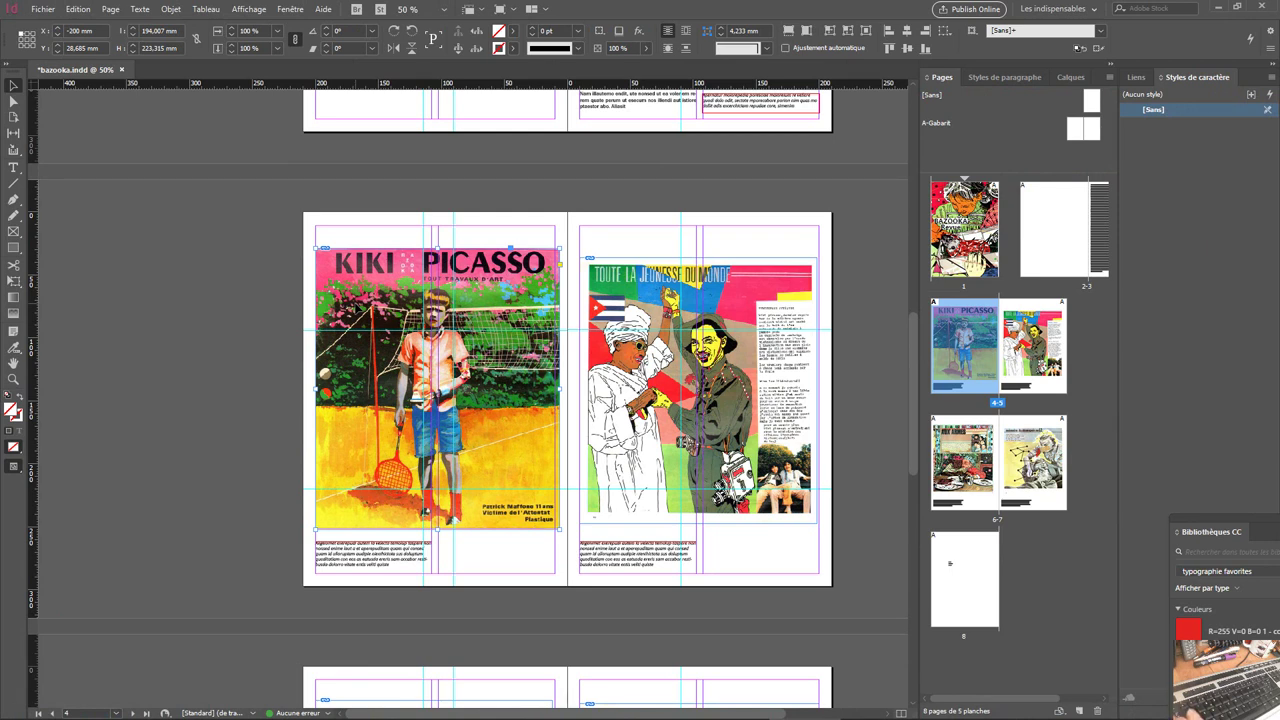
left_click_drag(560, 529, 370, 352)
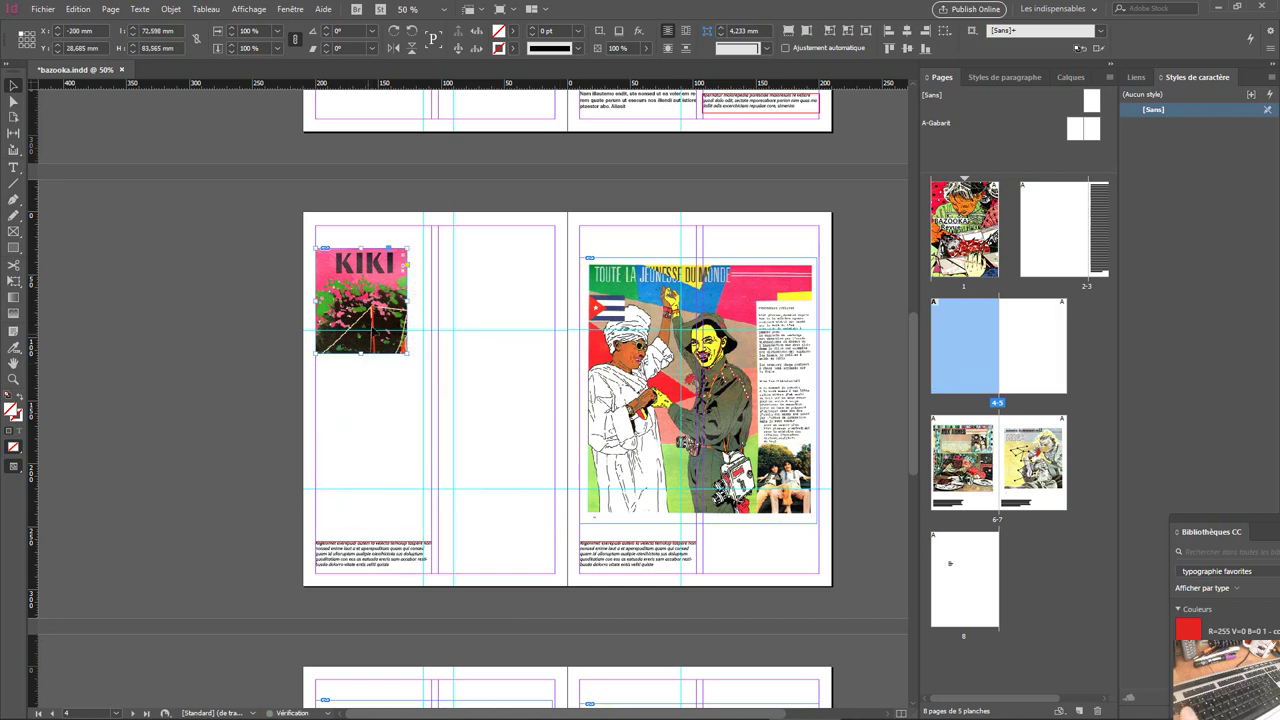
left_click_drag(358, 270, 495, 247)
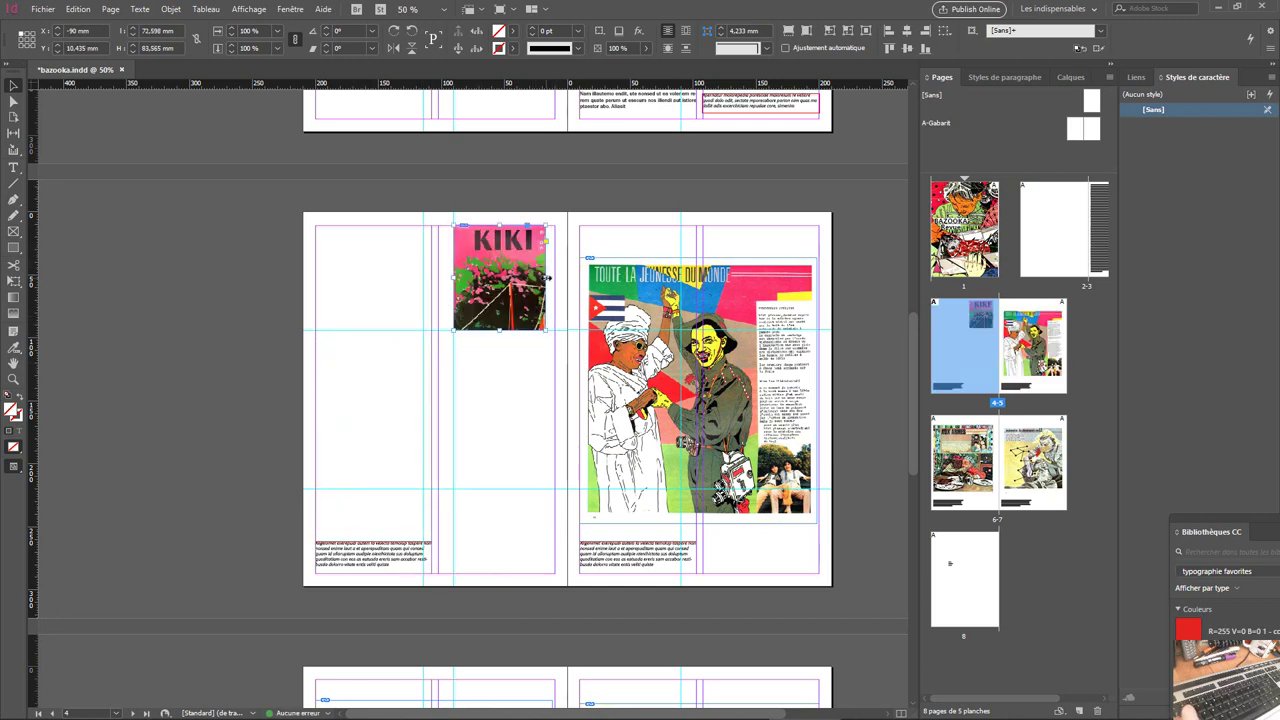
left_click_drag(547, 284, 556, 281)
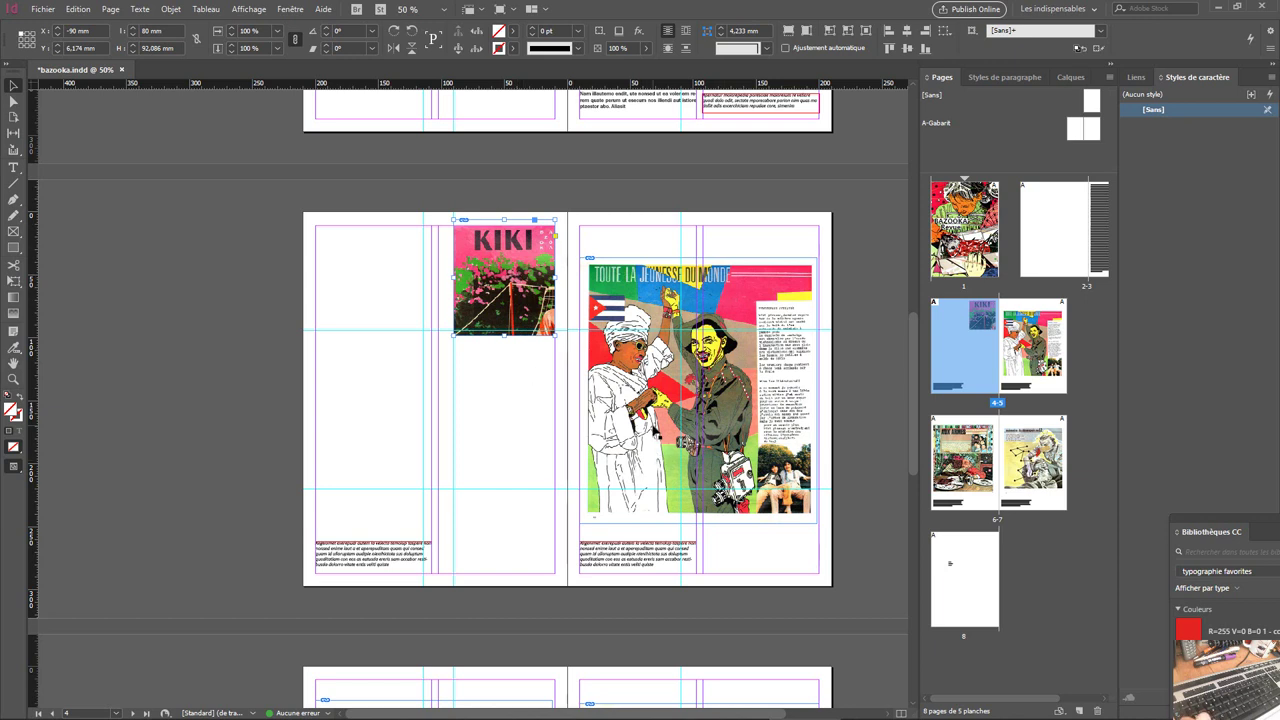
- Reduce page 5's image frame to 92.5 x 82.5 mm and place it in the outer column at X 107.5 mm, Y 11 mm
left_click(657, 440)
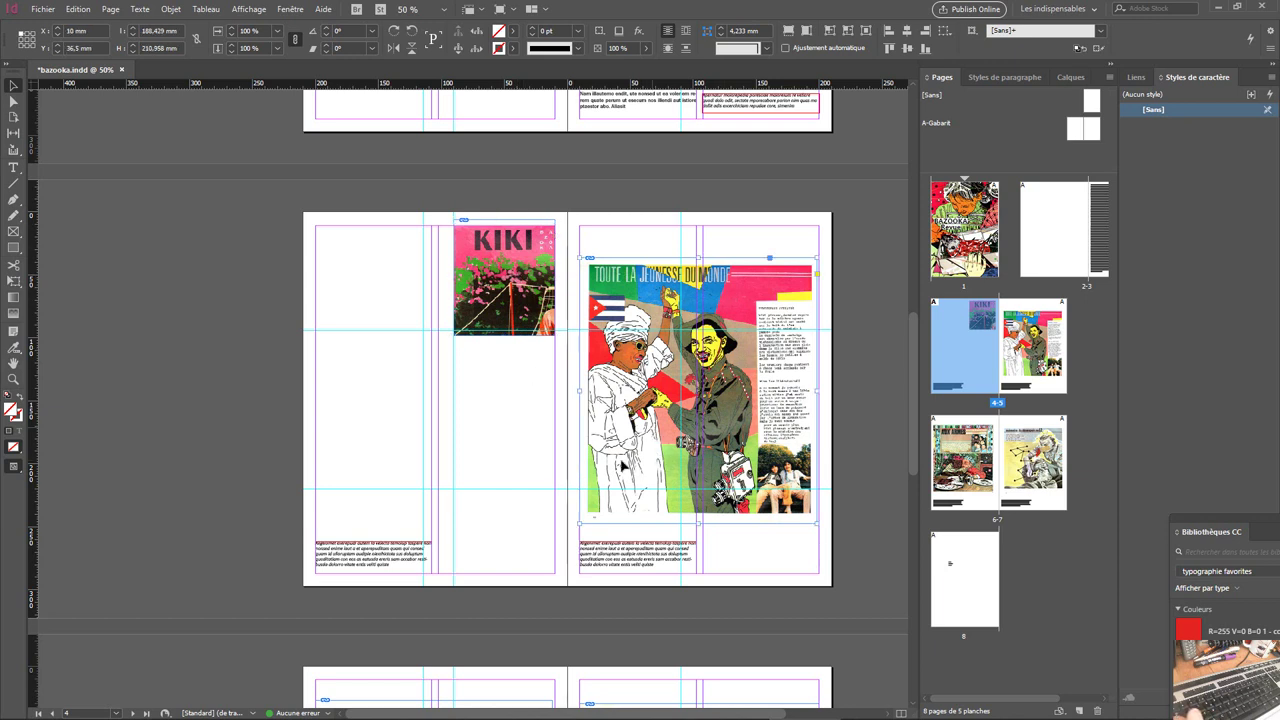
left_click_drag(578, 523, 712, 373)
left_click_drag(734, 287, 724, 261)
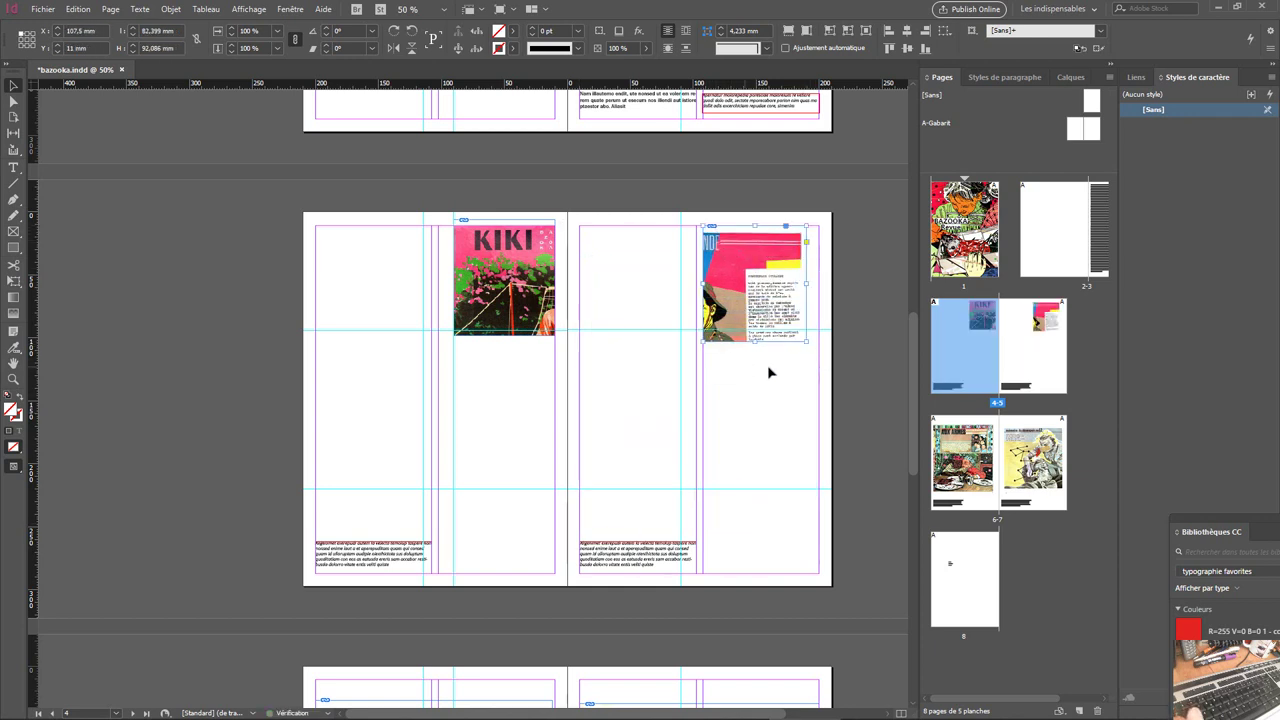
left_click_drag(804, 345, 759, 329)
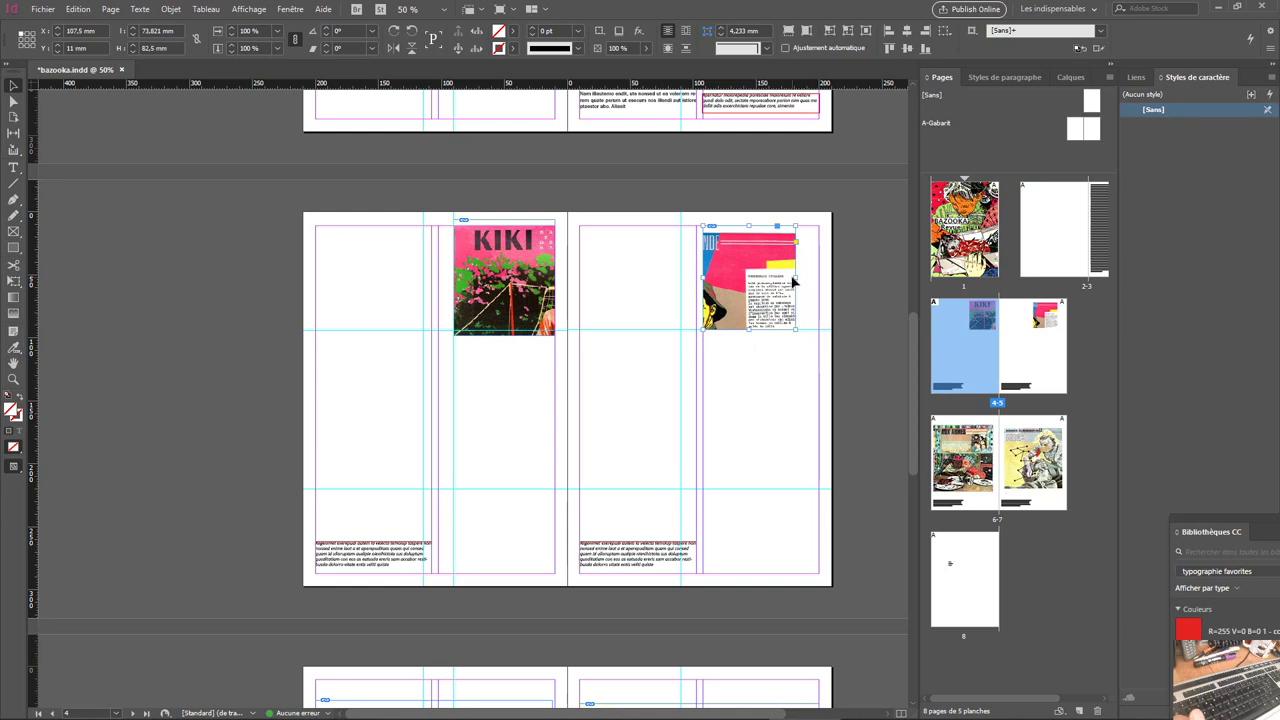
left_click_drag(796, 275, 819, 278)
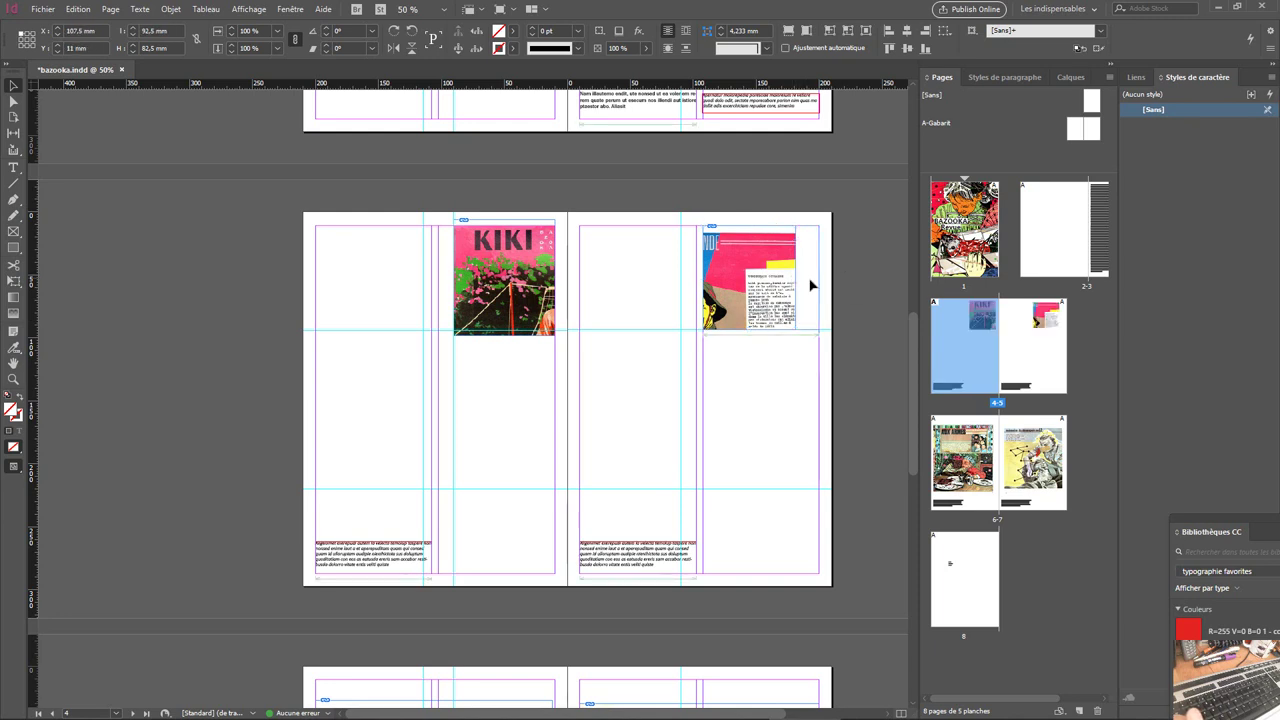
- Fit the page 5 image proportionally inside its frame
right_click(713, 267)
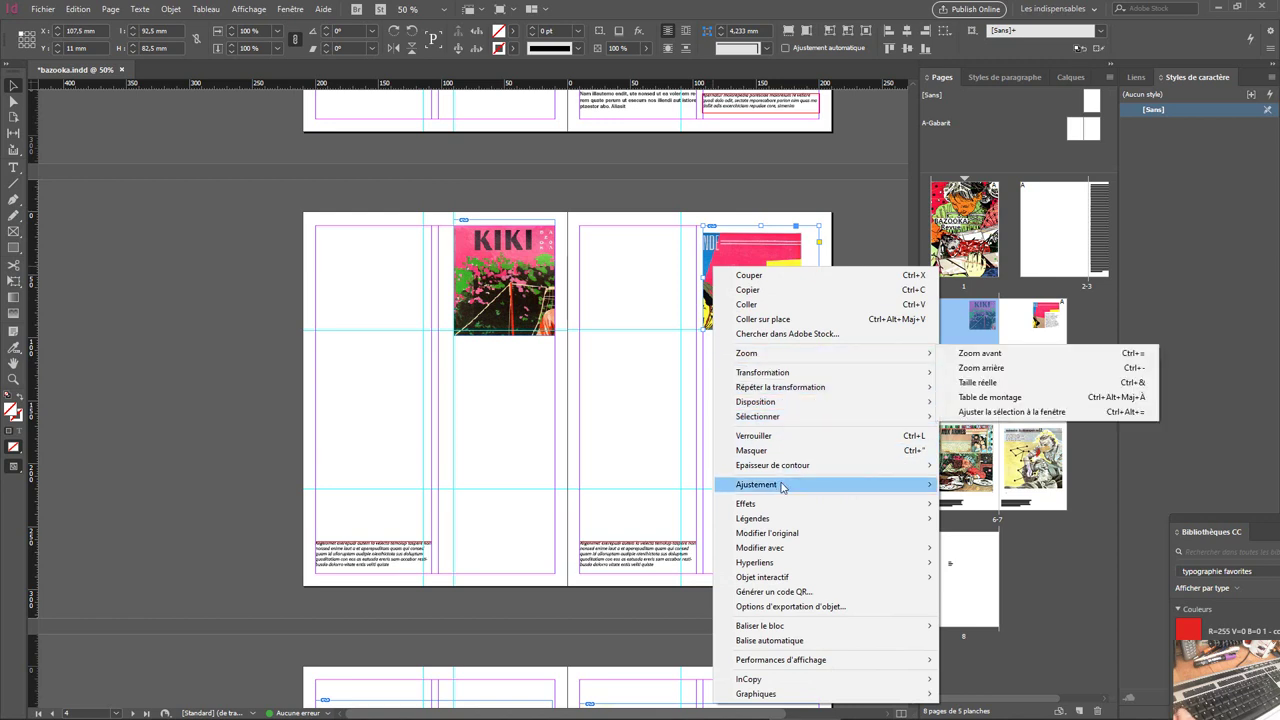
mouse_move(780, 486)
left_click(999, 500)
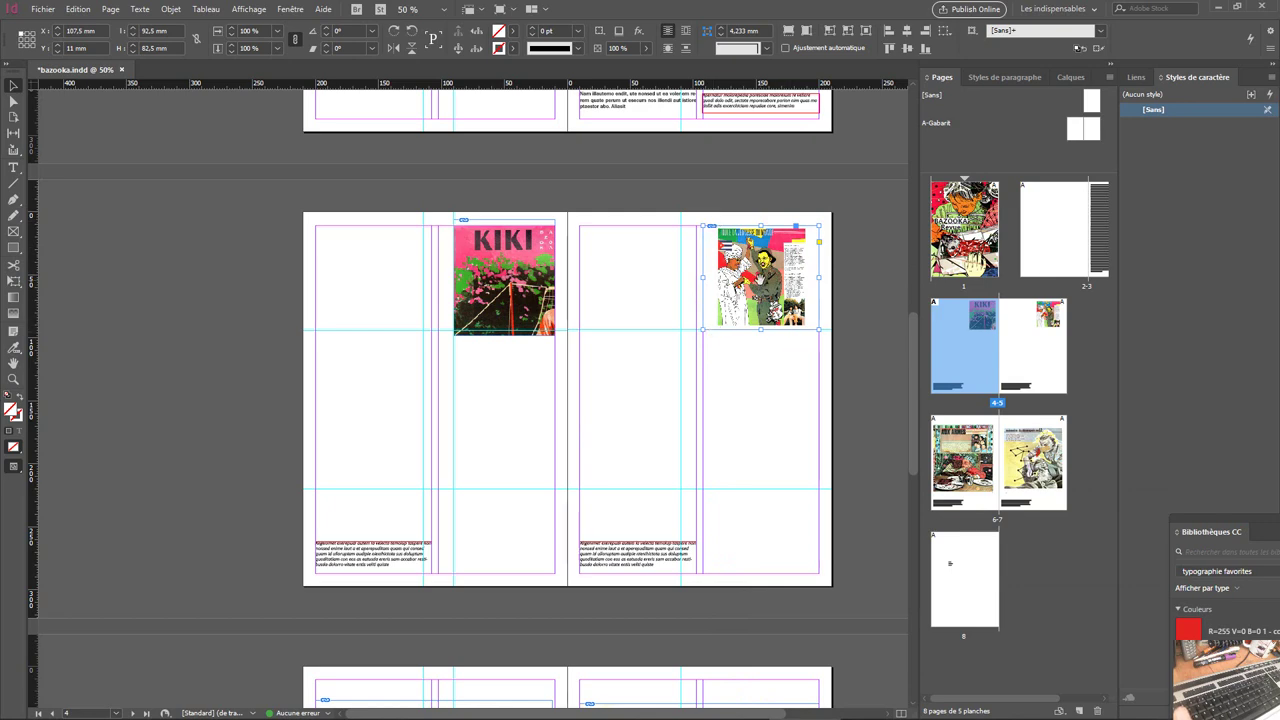
- Open the page 5 image for editing in Adobe Photoshop 2021
left_click(760, 276)
right_click(760, 275)
left_click(731, 296)
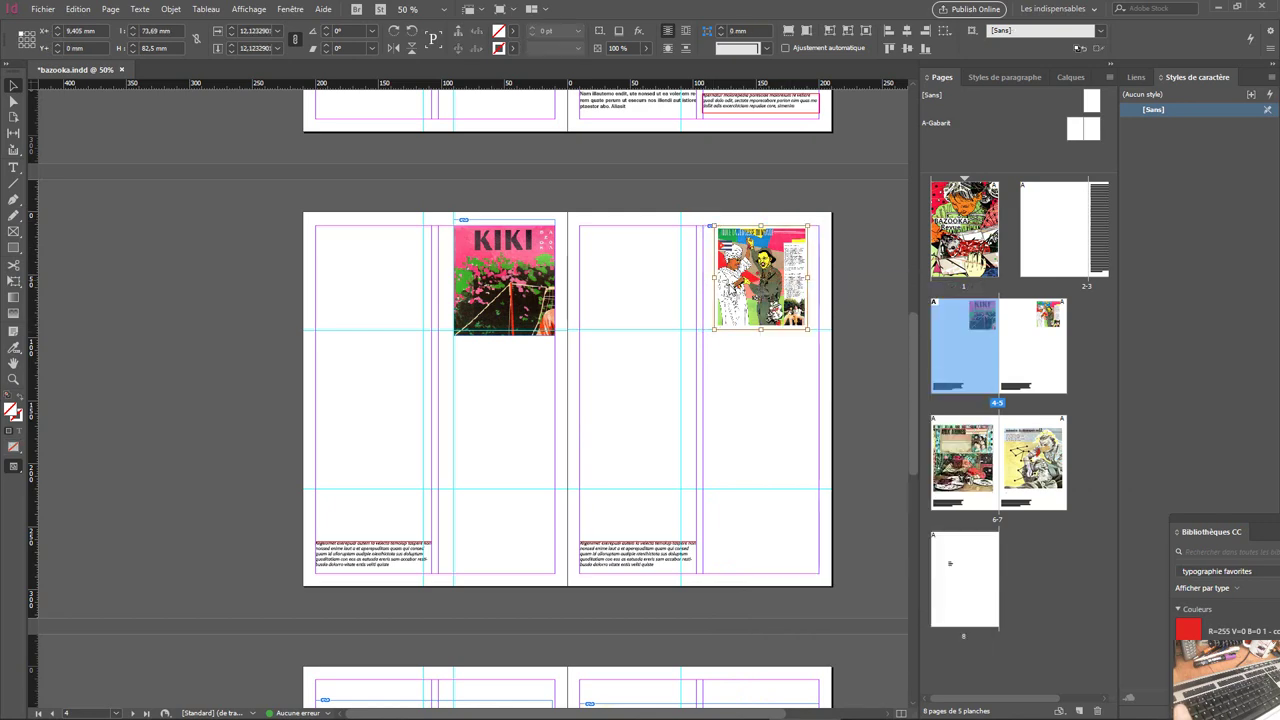
right_click(729, 285)
mouse_move(777, 534)
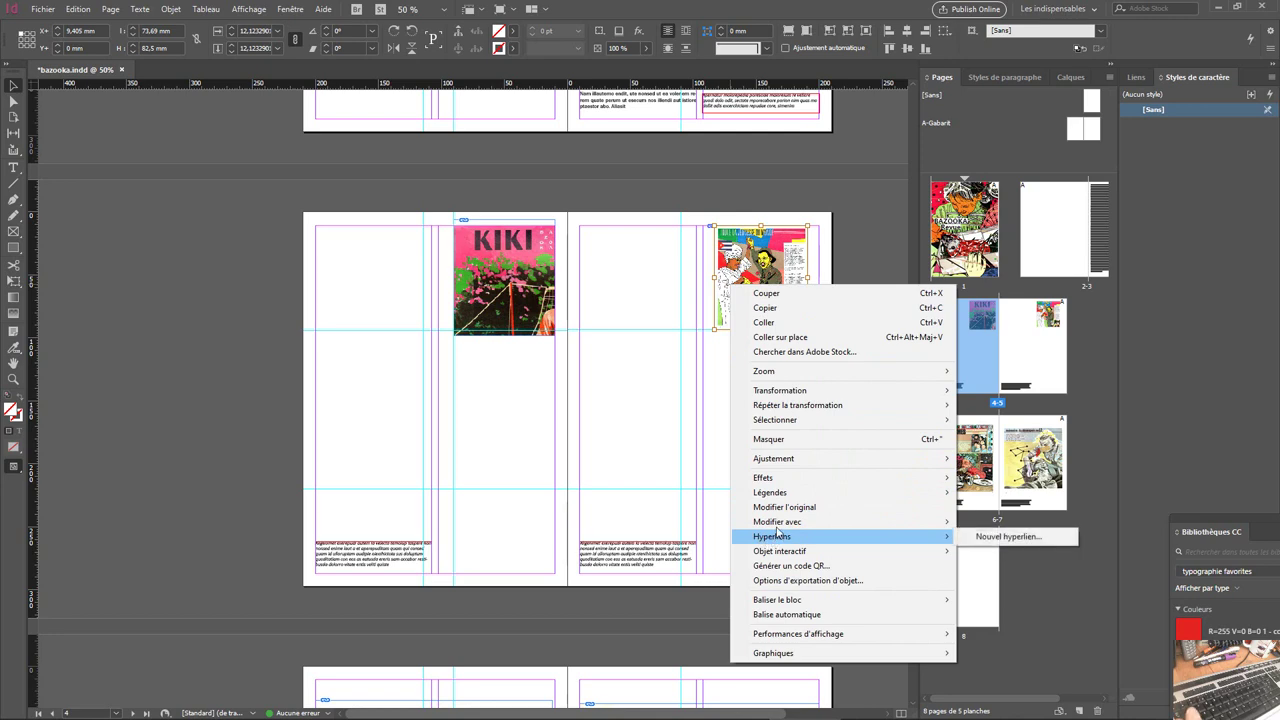
left_click(1036, 549)
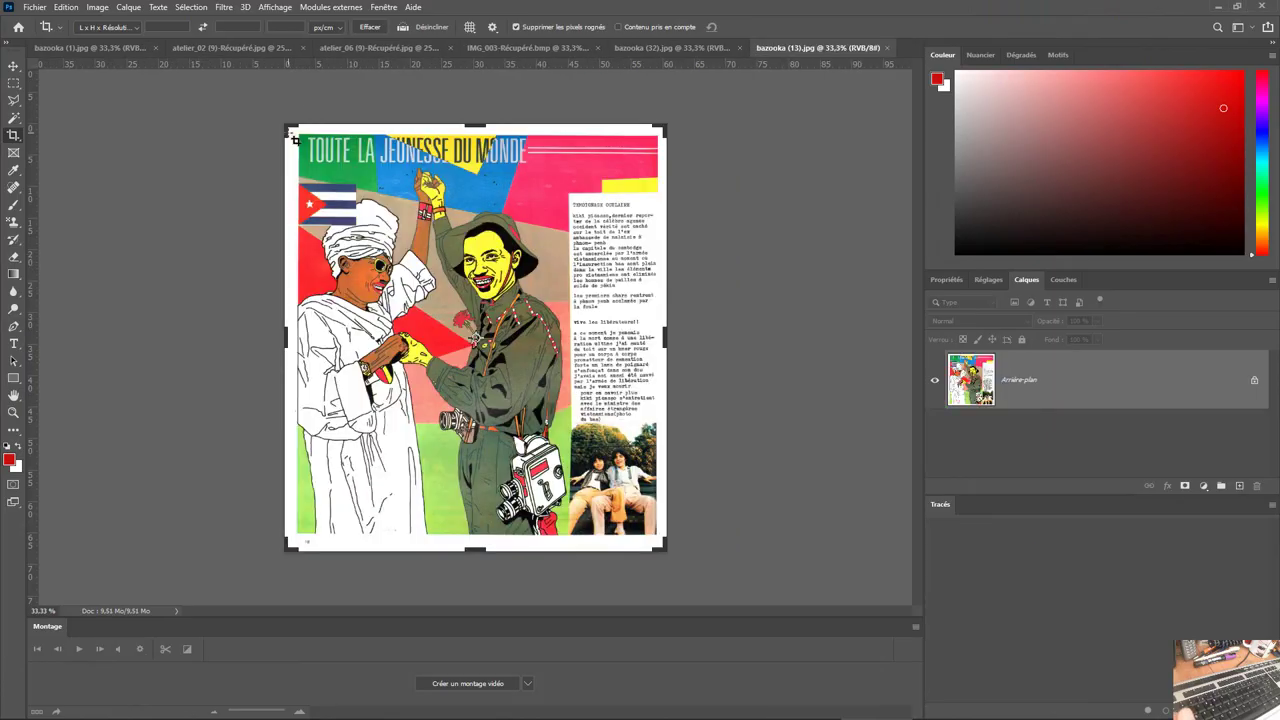
- Crop the white margins off bazooka (13).jpg and save it as a JPEG at quality 12
left_click_drag(287, 130, 293, 132)
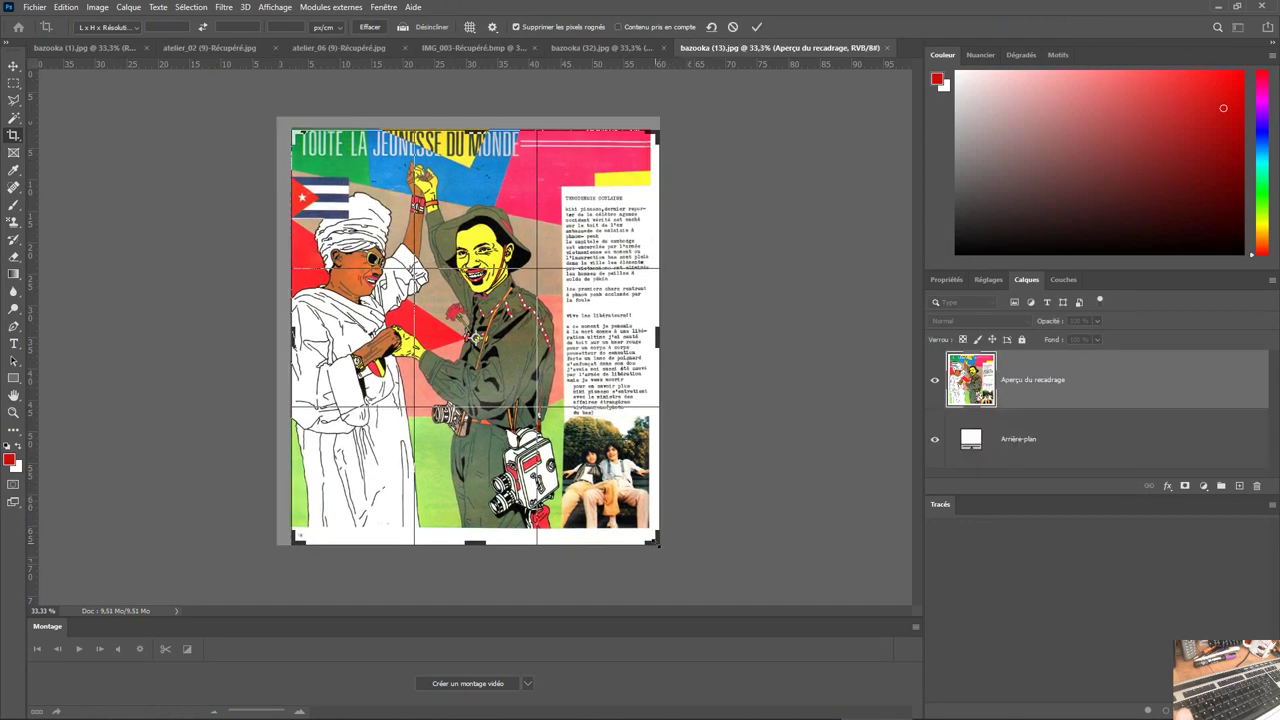
left_click_drag(658, 546, 652, 538)
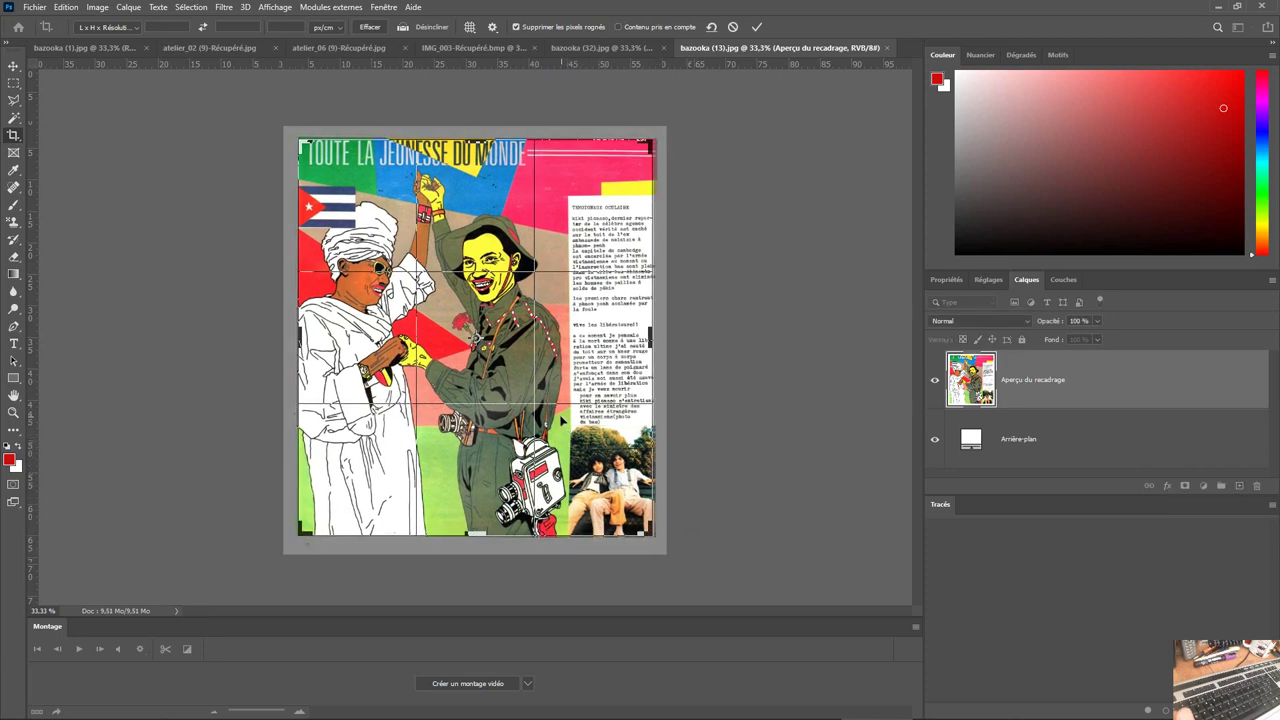
key("Return")
key("ctrl+s")
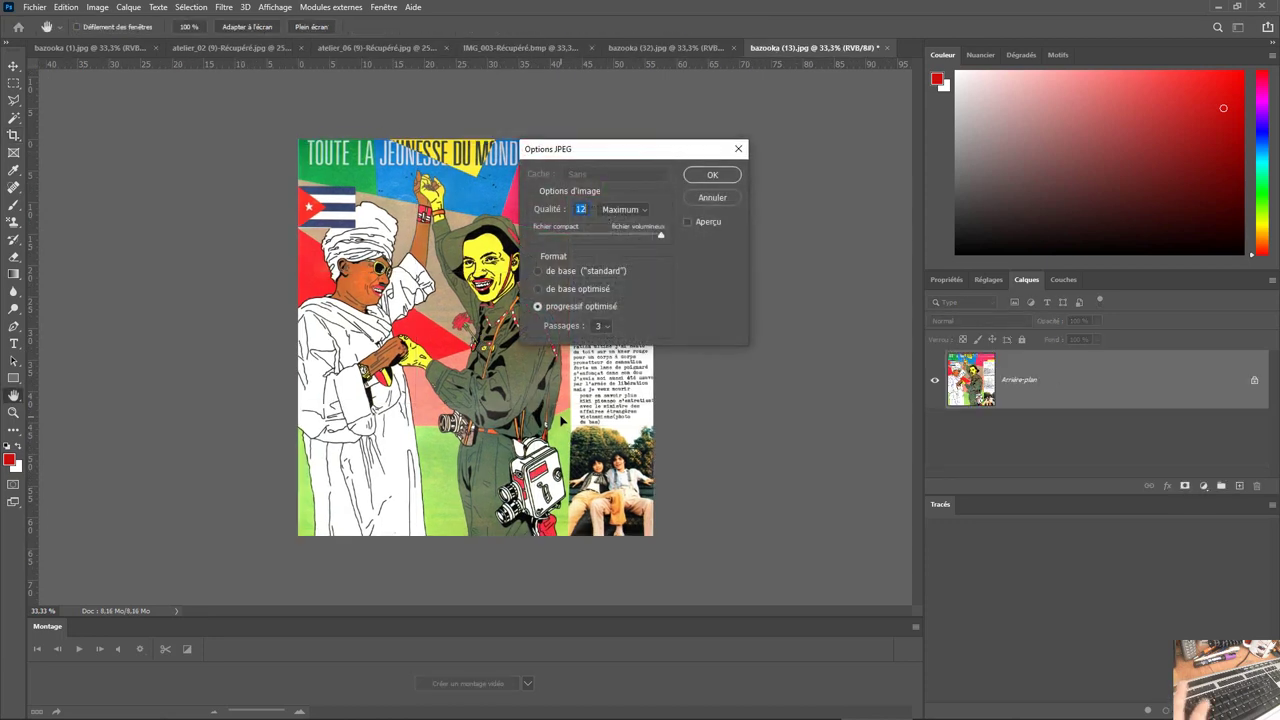
key("Return")
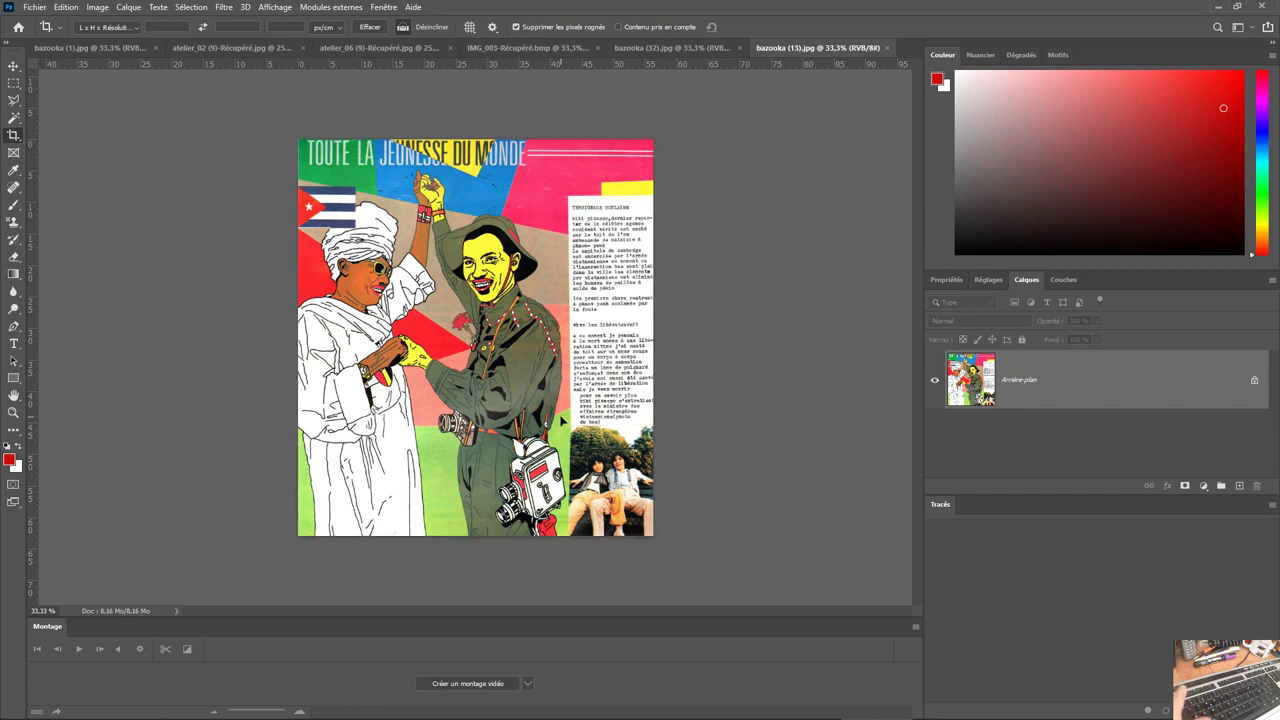
- Close the bazooka (13), bazooka (32) and bazooka (1) images and return to the InDesign layout
key("ctrl+w")
key("ctrl+w")
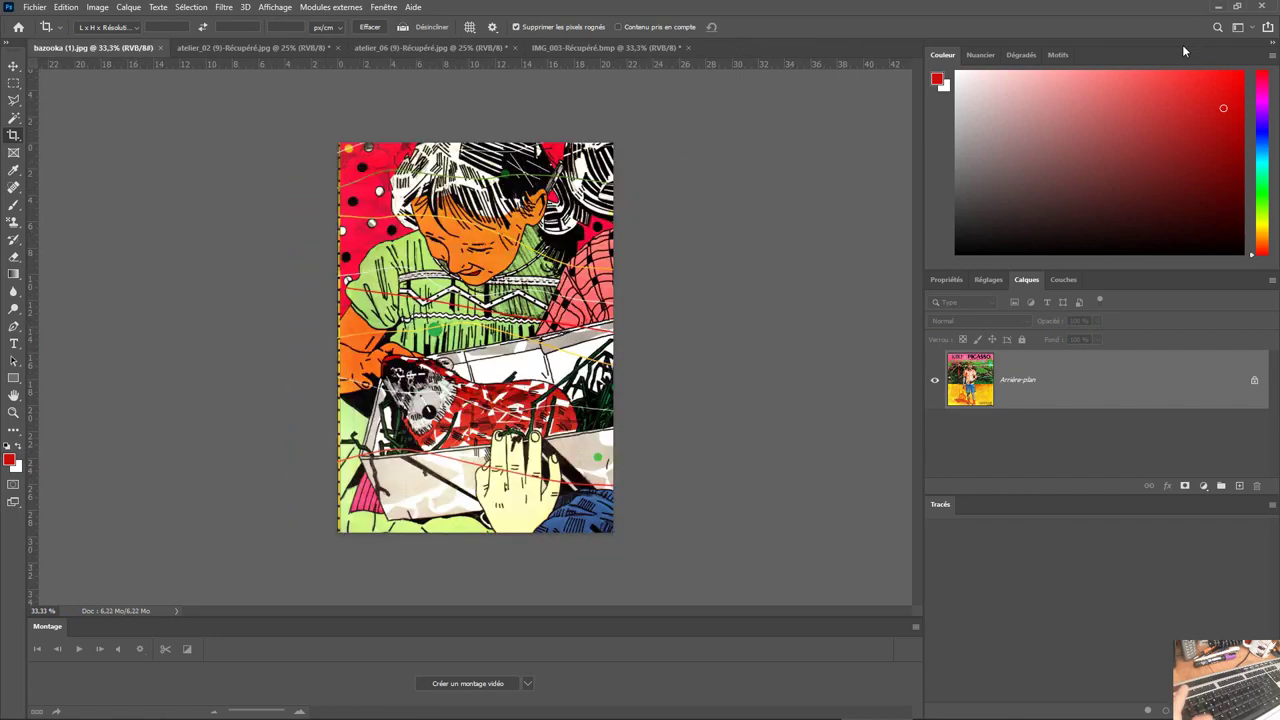
key("ctrl+w")
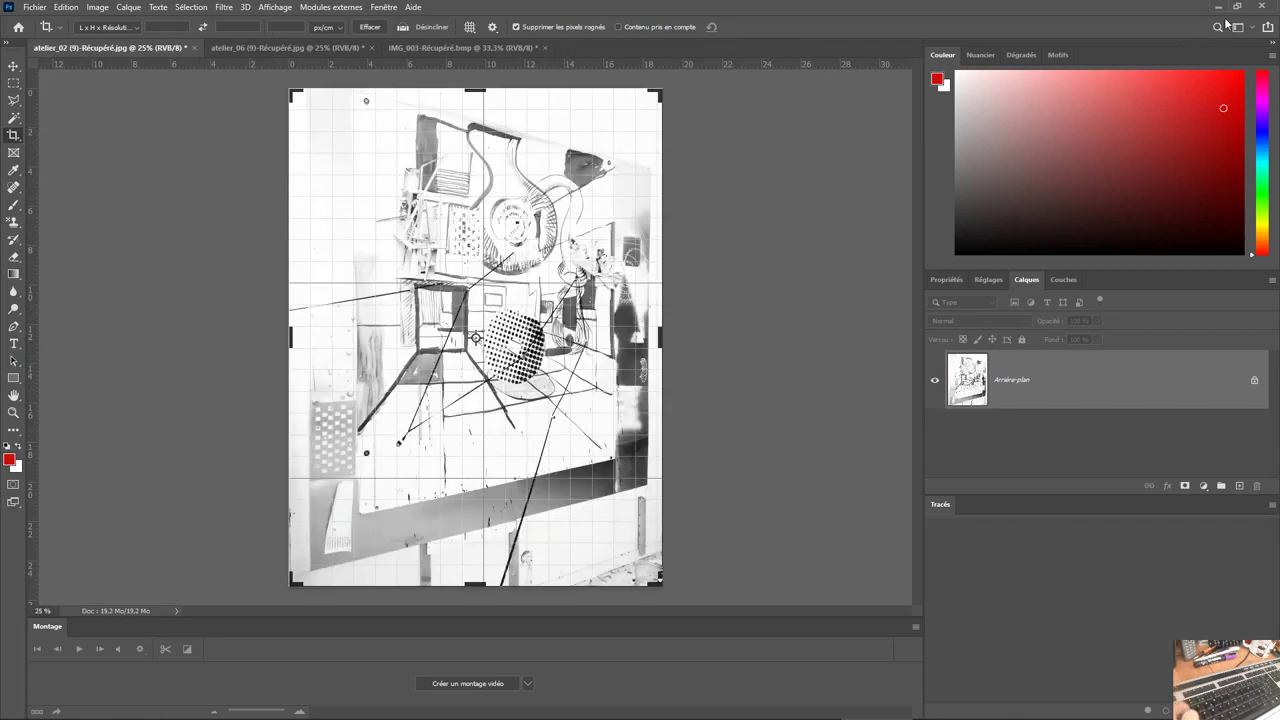
left_click(1218, 7)
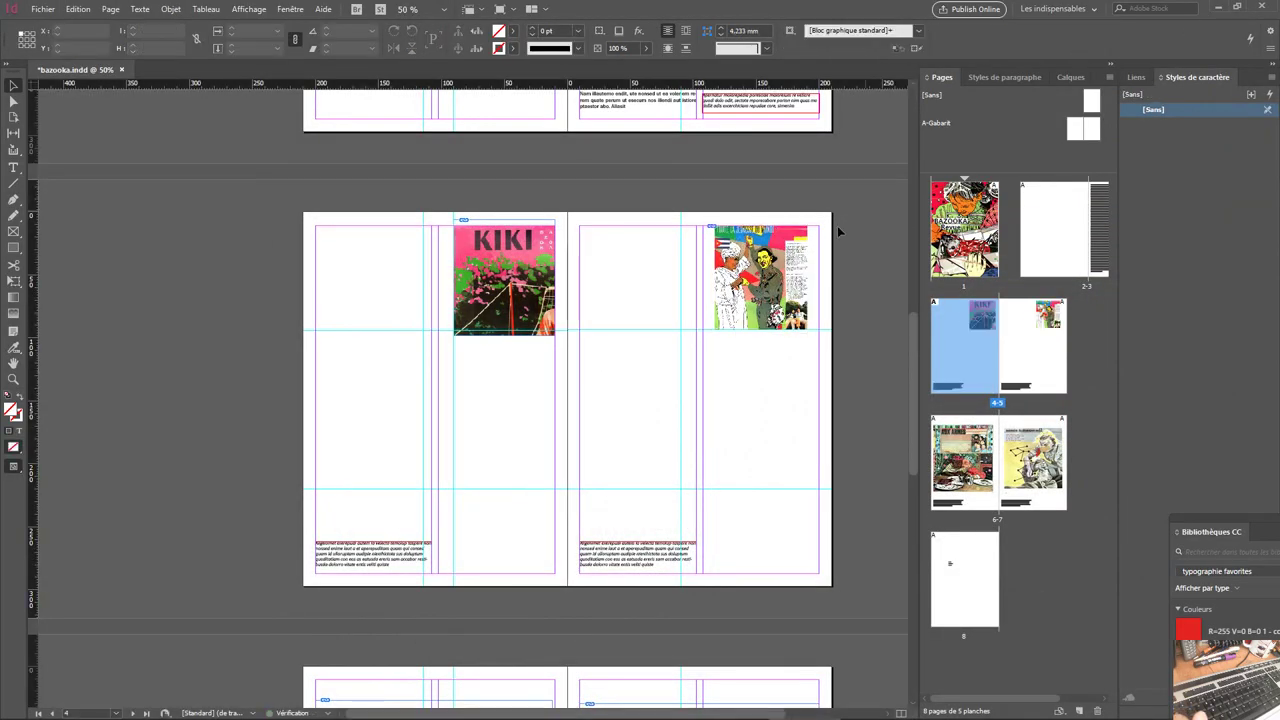
- Switch the page 5 frame's reference point to its lower-right corner and back to its upper-left corner
left_click(733, 263)
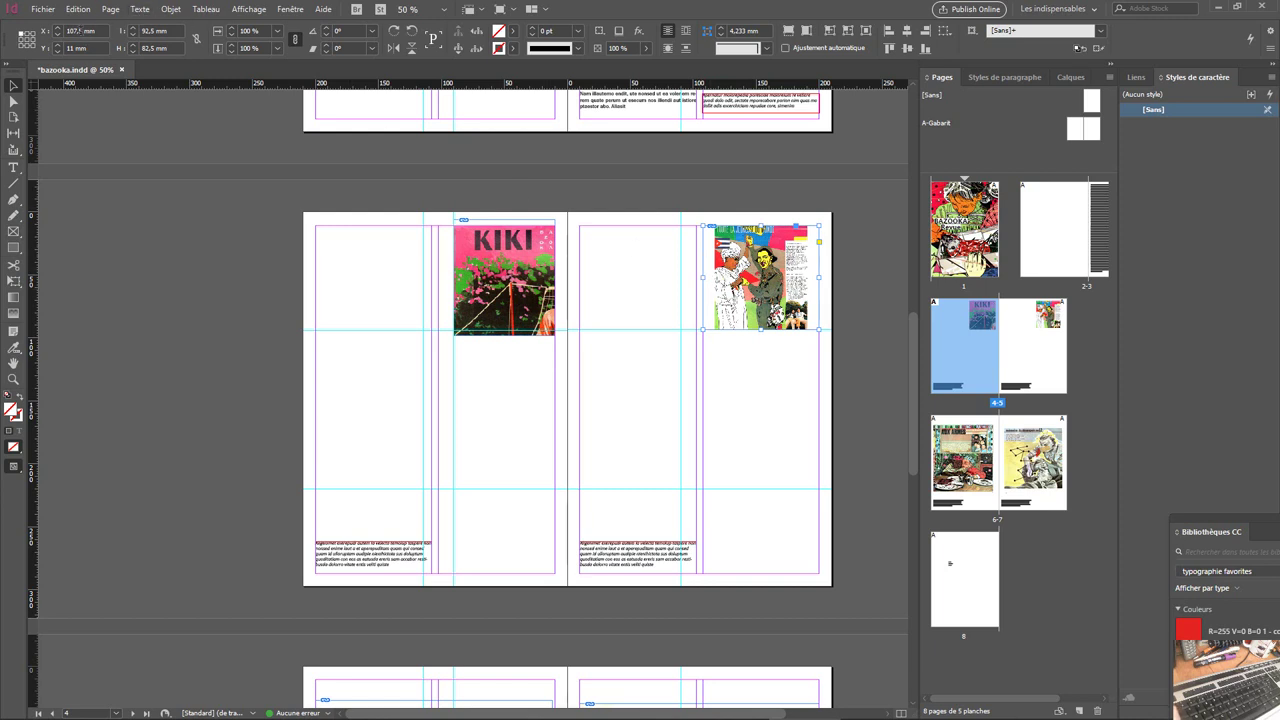
left_click(27, 39)
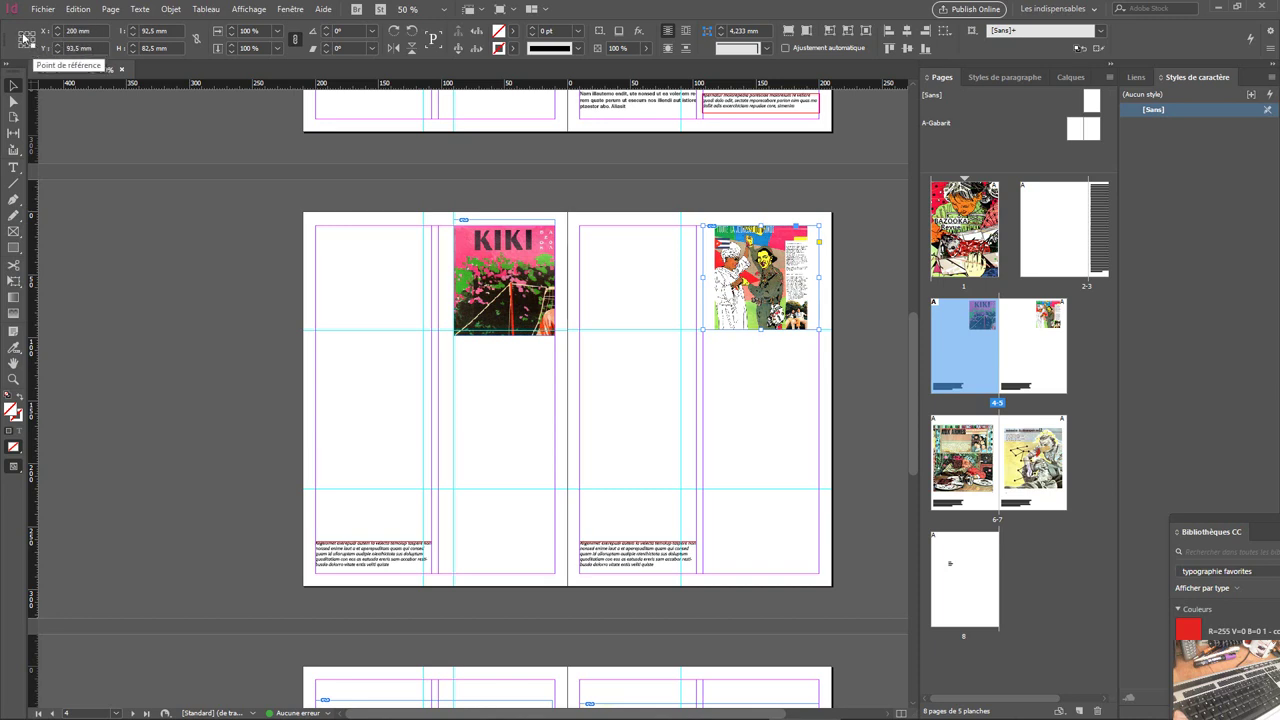
left_click(21, 34)
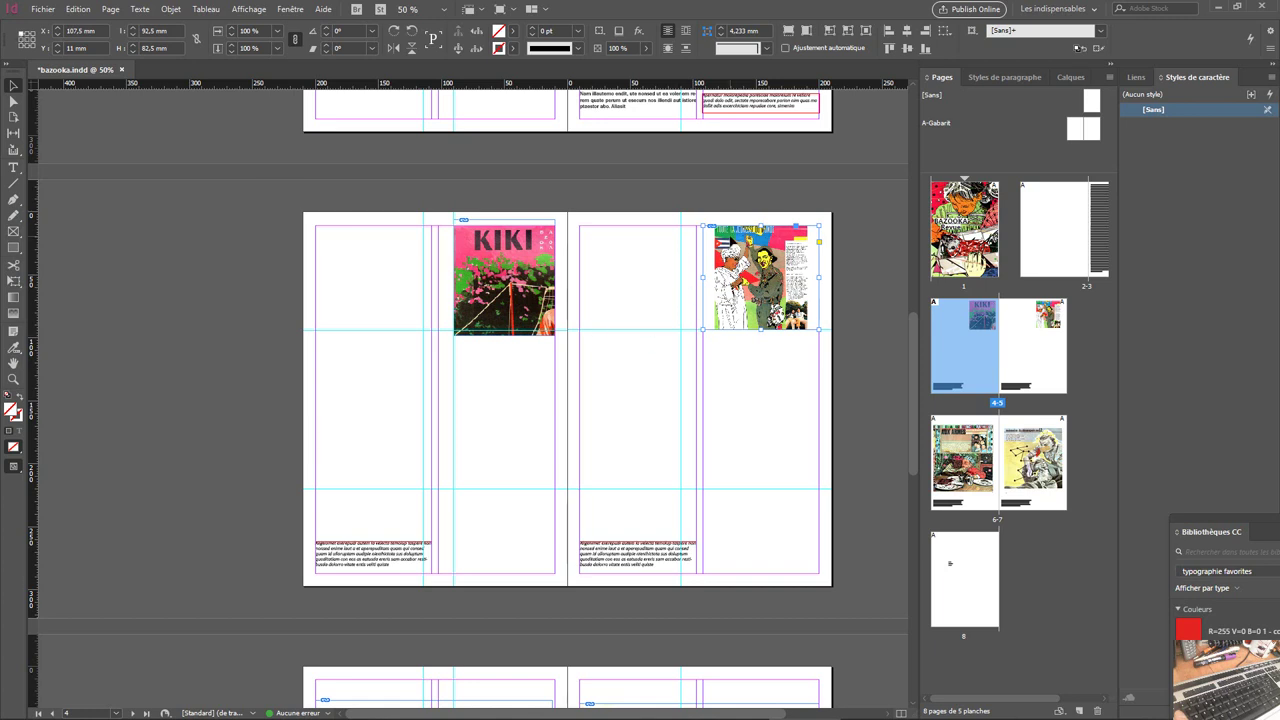
- Fill the KIKI PICASSO frame on page 4 proportionally with its image
left_click(511, 257)
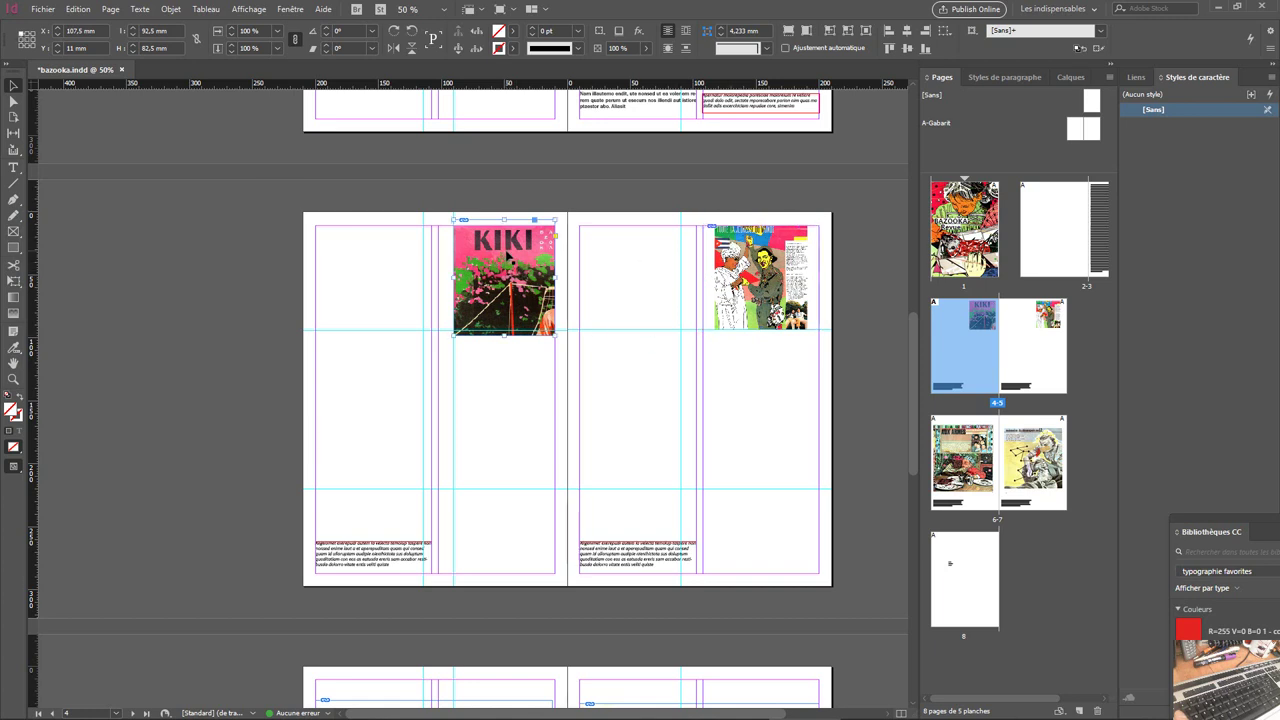
right_click(508, 256)
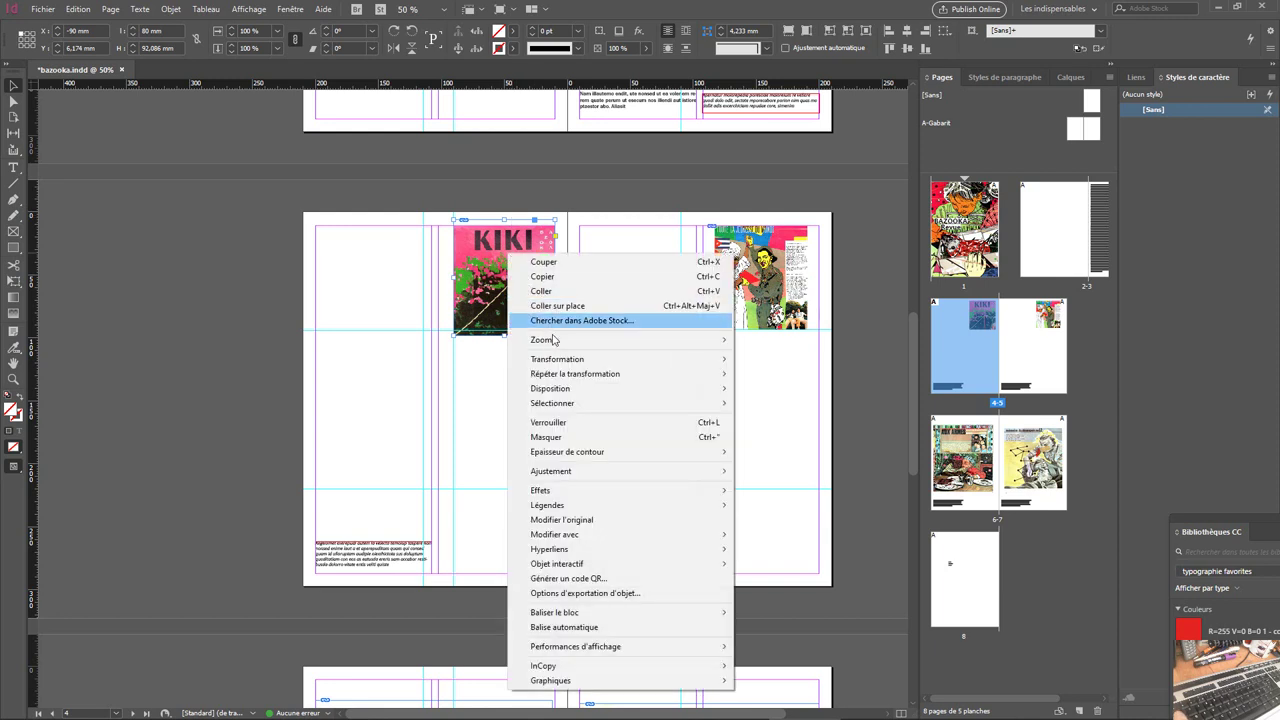
mouse_move(571, 477)
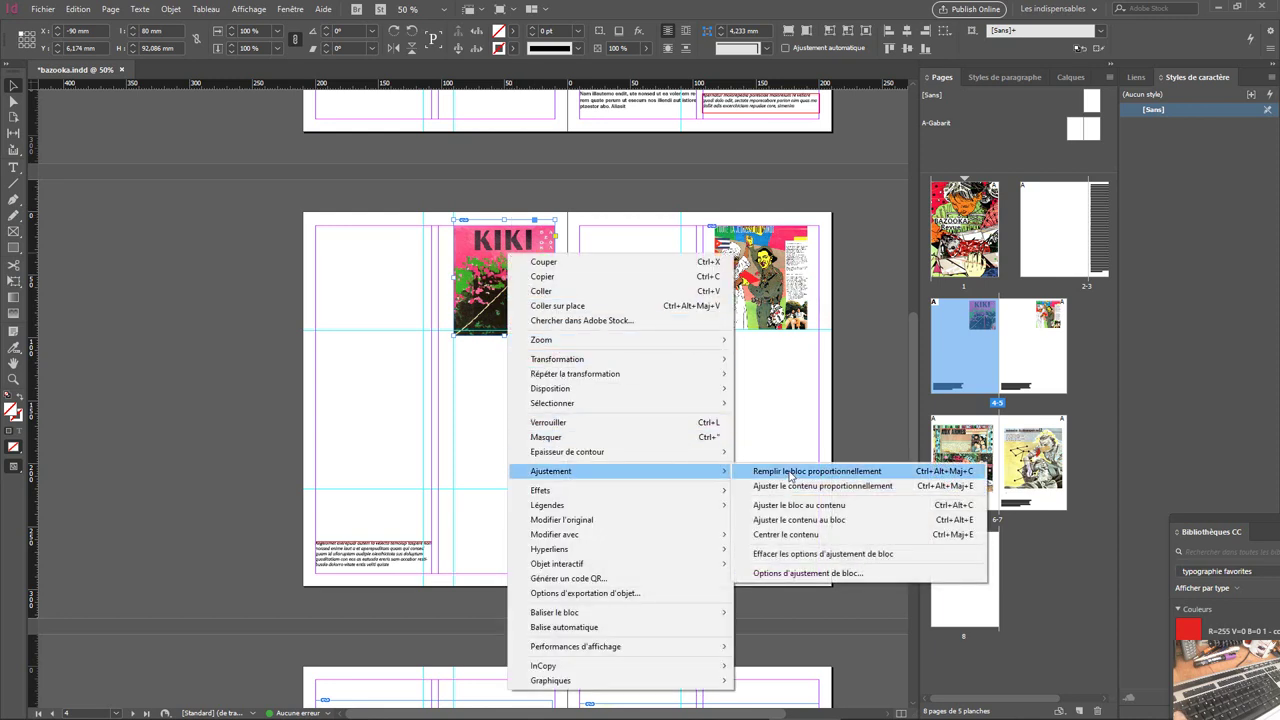
left_click(789, 471)
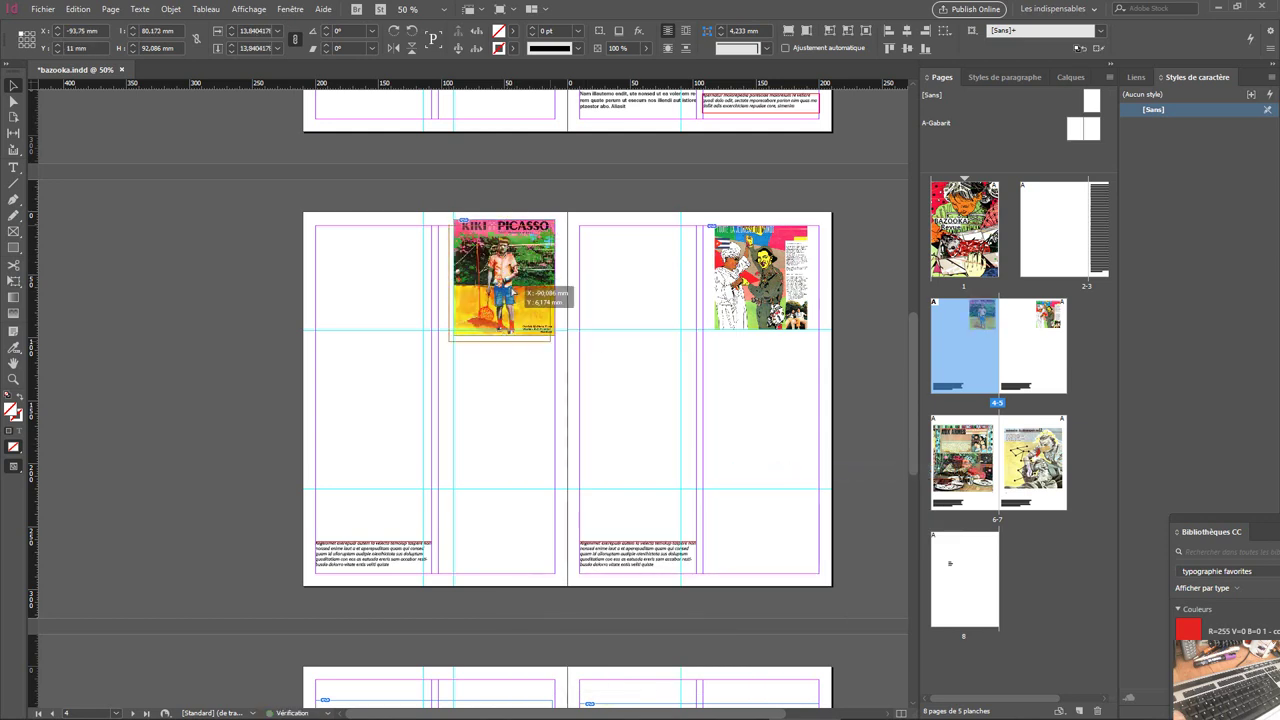
- Undo the accidental shift of the KIKI PICASSO frame and move it to X -90 mm, Y 11 mm
key("ctrl+z")
key("ctrl+shift+z")
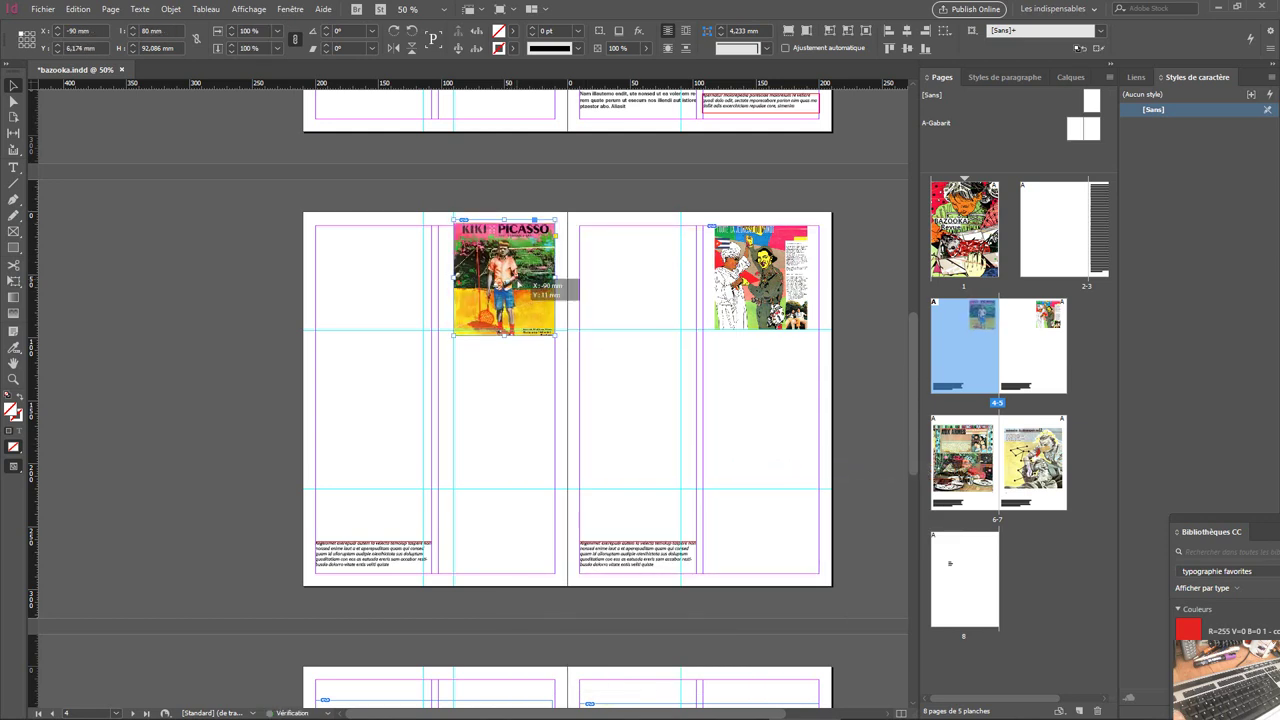
left_click_drag(518, 262, 518, 271)
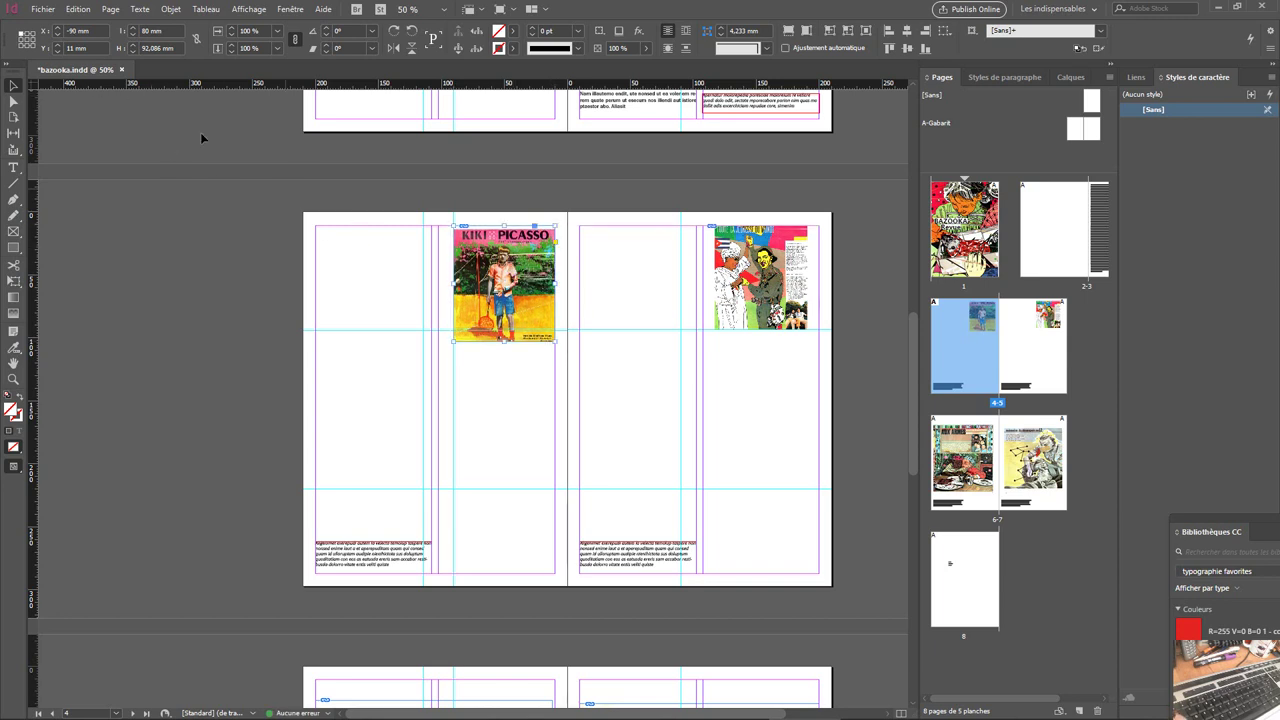
- Try positioning the KIKI PICASSO frame at X 0 mm, Y 0 mm, and undo the move
left_click(80, 31)
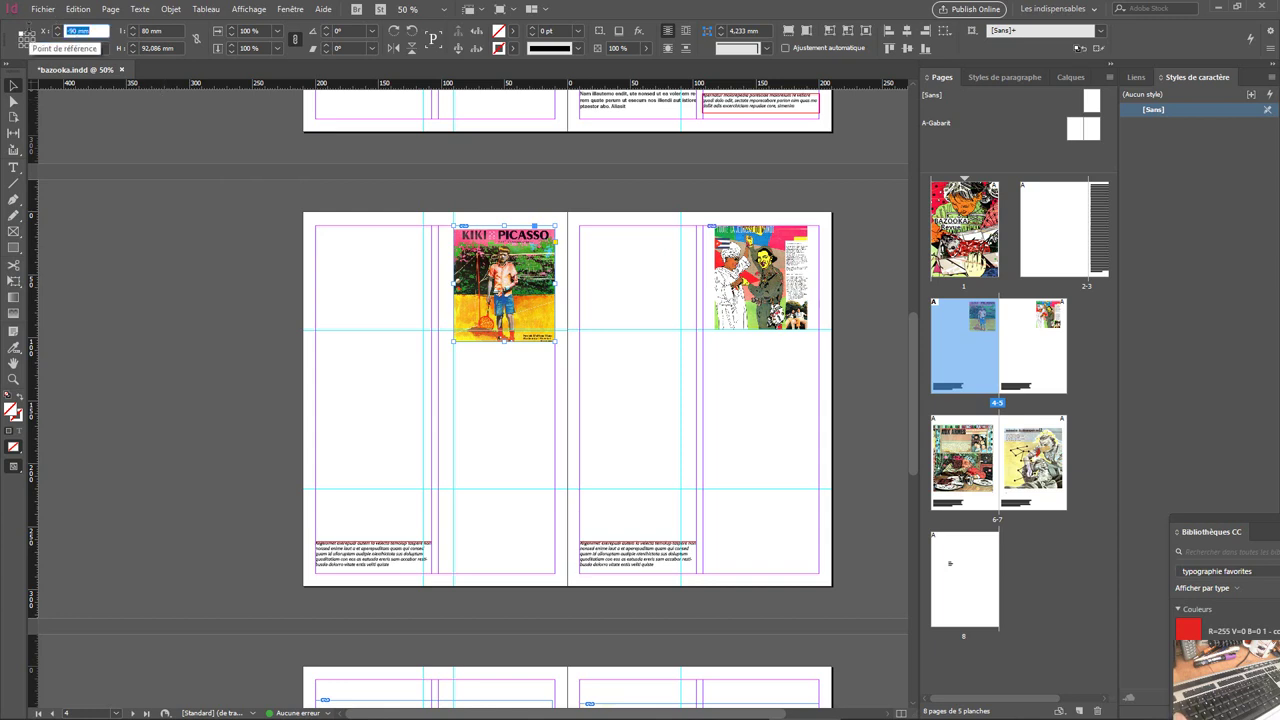
type("0")
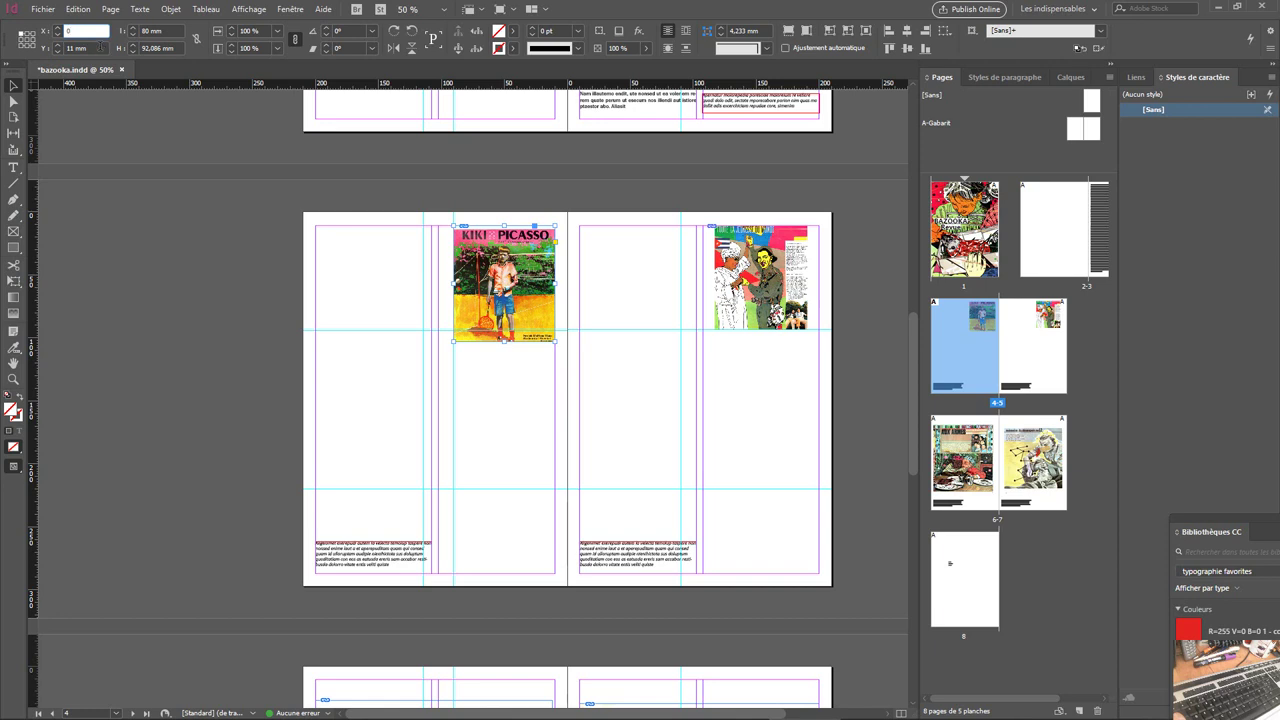
key("Tab")
type("0")
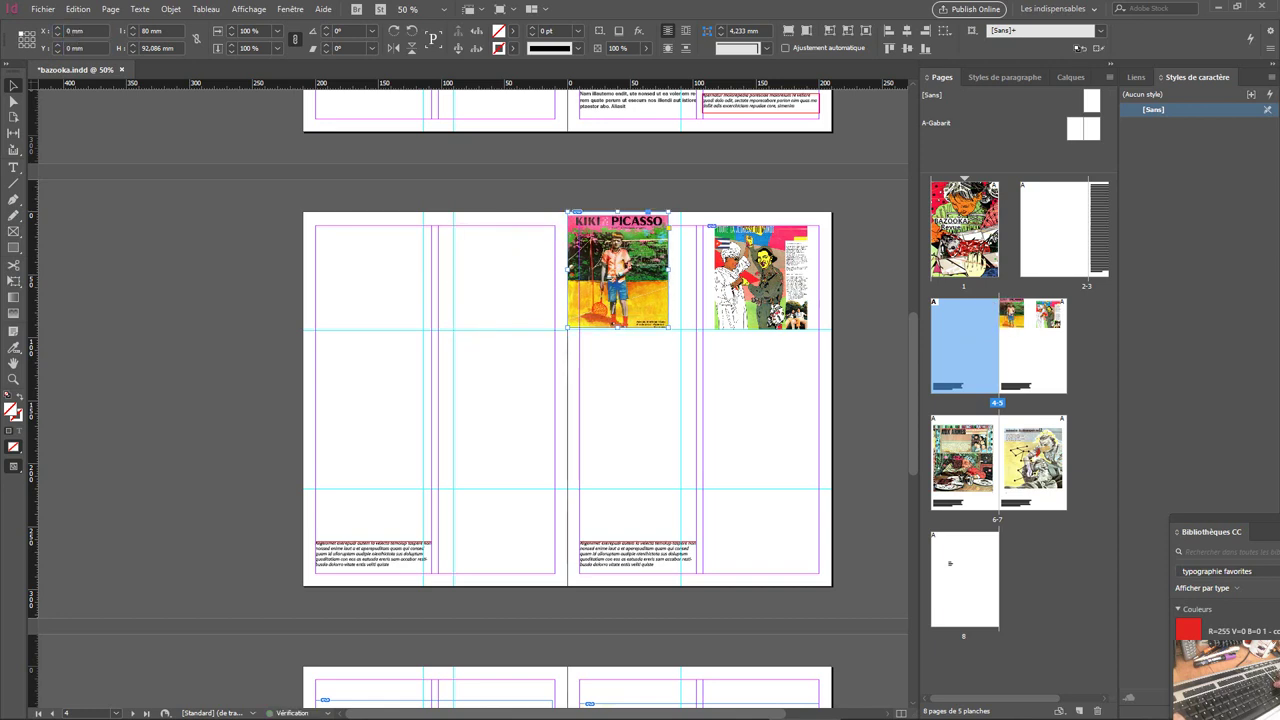
key("Return")
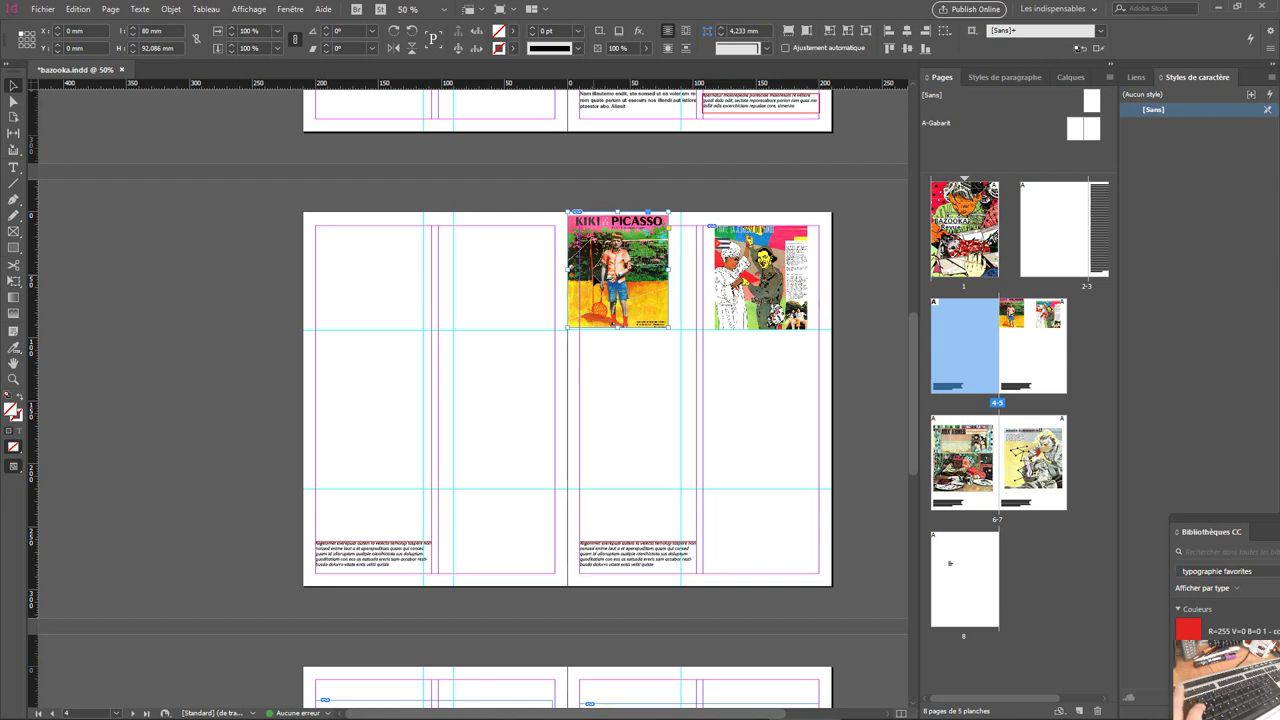
key("ctrl+z")
key("ctrl+z")
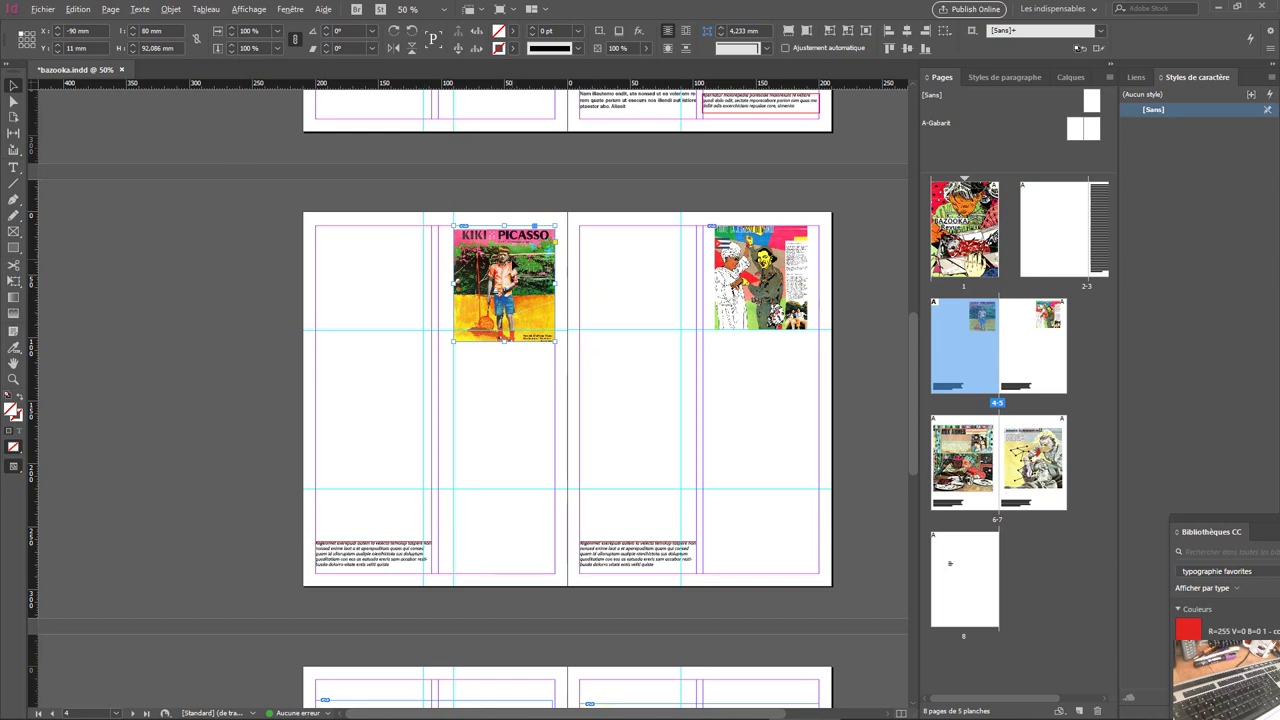
- Duplicate the KIKI PICASSO frame twice down its page 4 column to the bottom margin and distribute the three frames evenly vertically
left_click_drag(515, 266, 513, 495)
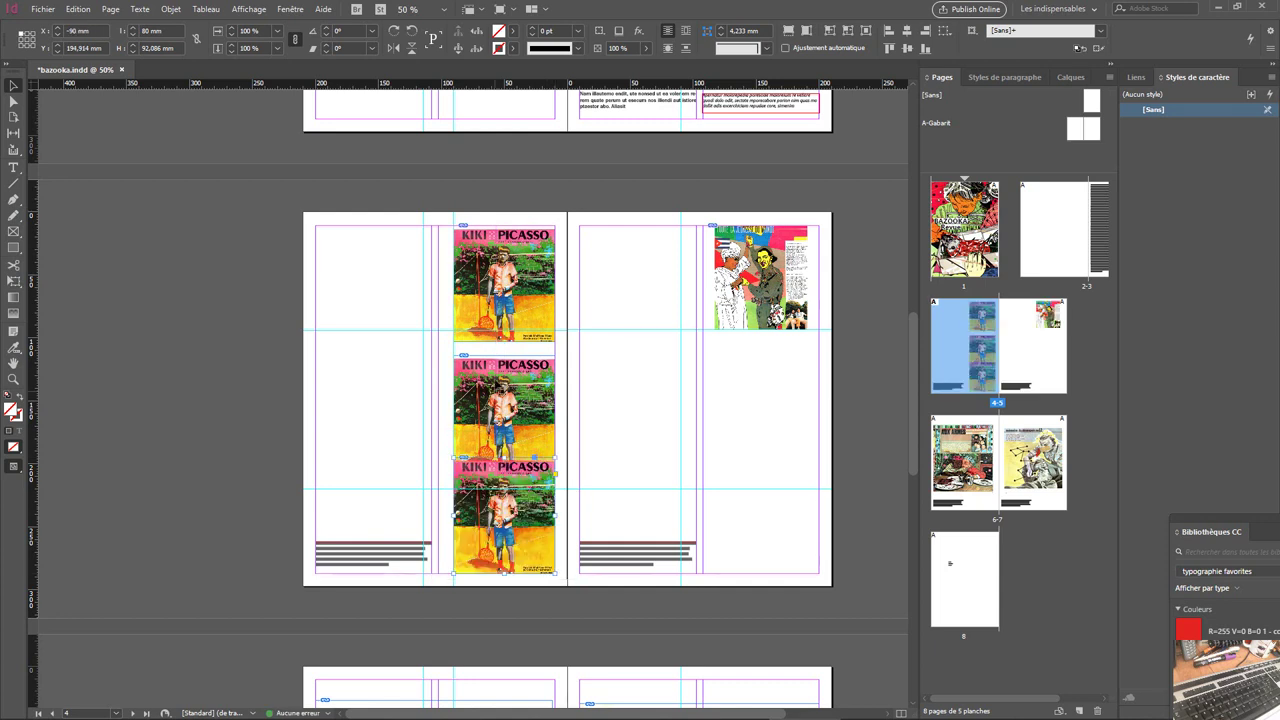
left_click_drag(421, 269, 521, 479)
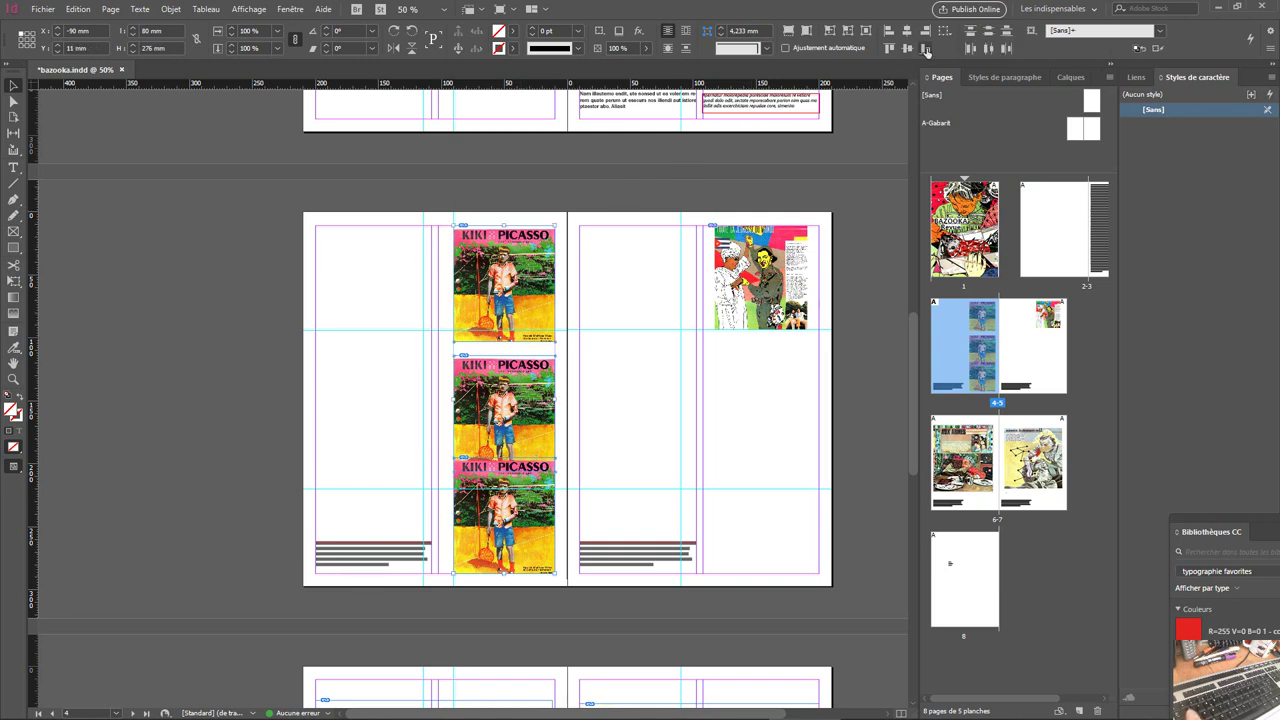
left_click(988, 32)
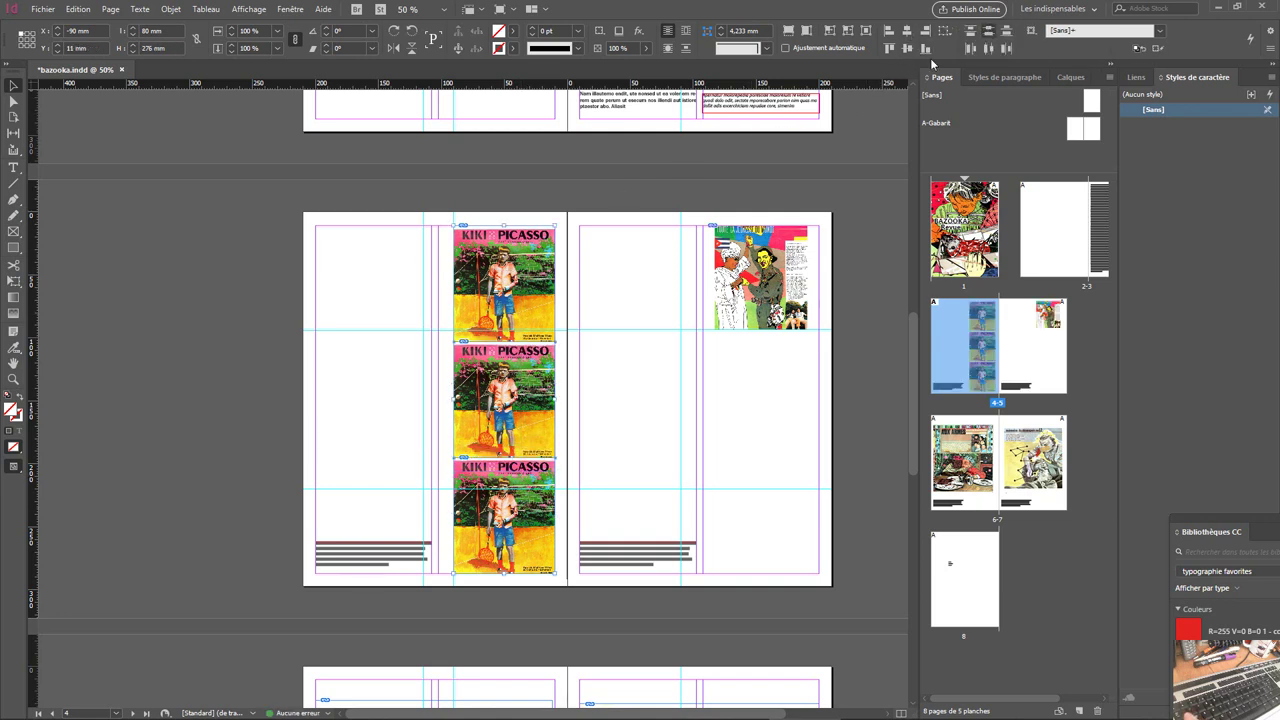
left_click(395, 295)
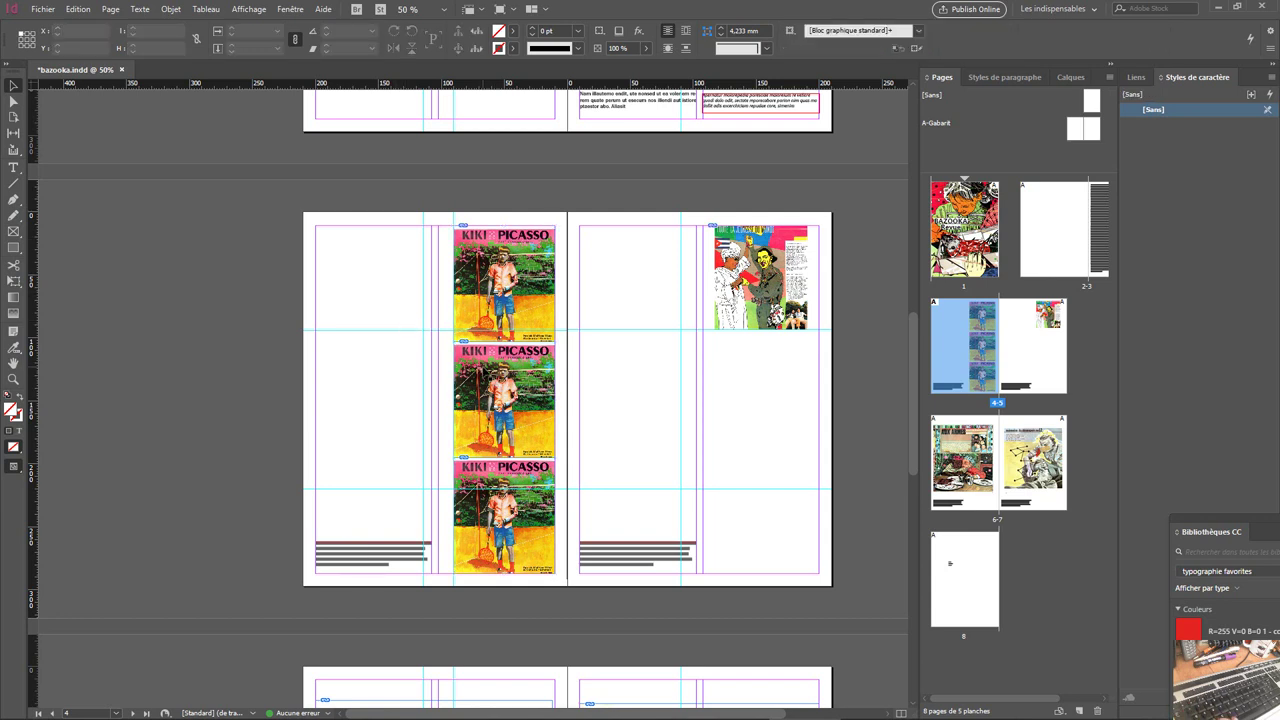
- Replace the middle copy's image with the sunglasses-and-caps illustration and the lowest copy's image with the grey-and-yellow figure artwork
left_click(486, 372)
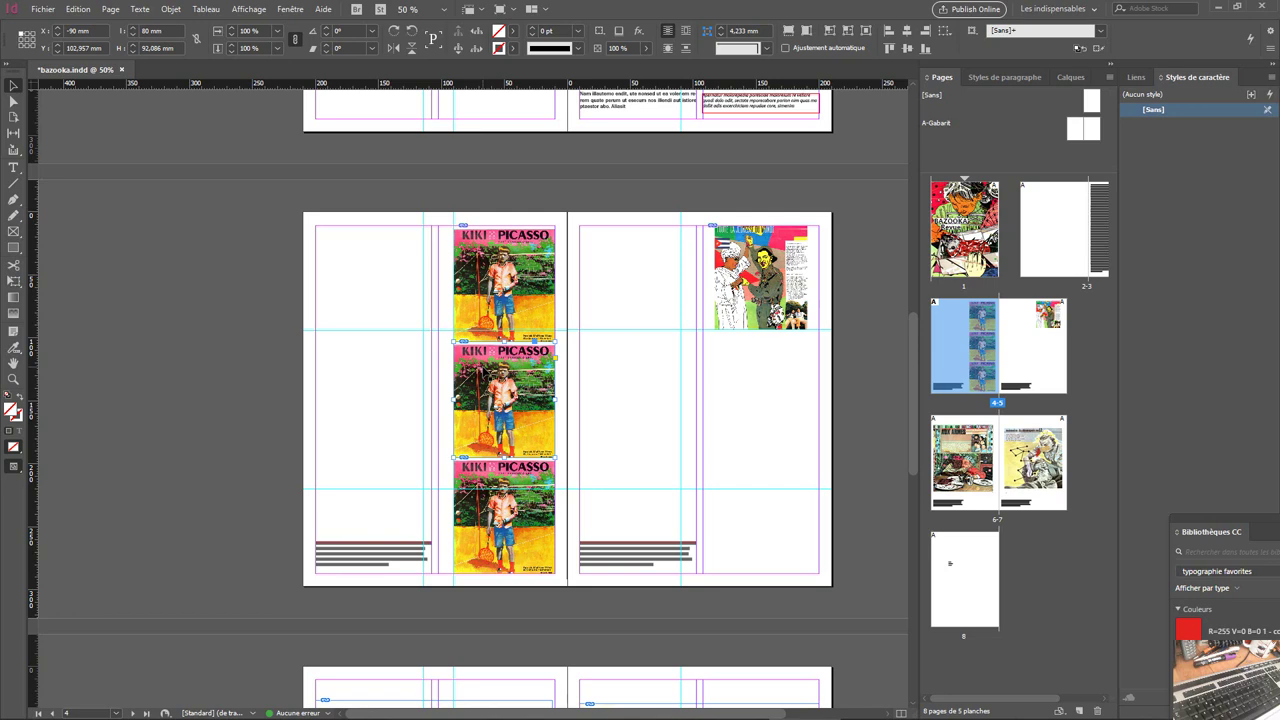
key("ctrl+d")
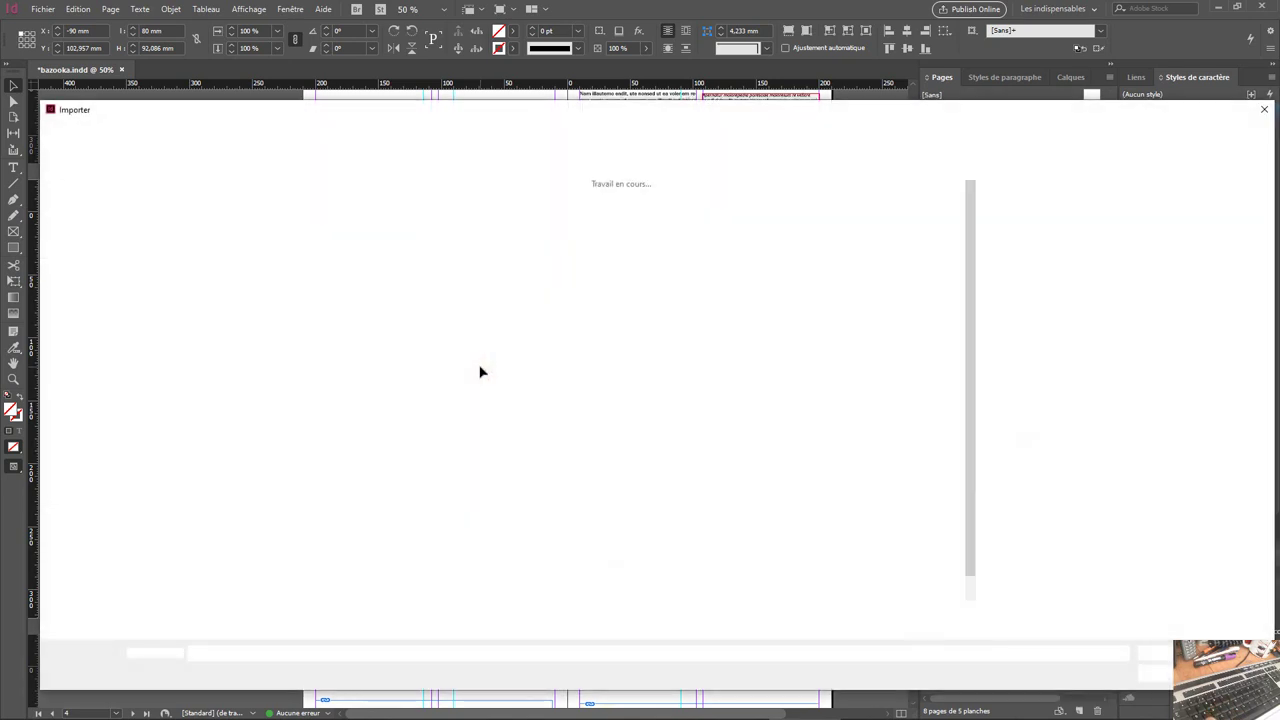
double_click(618, 361)
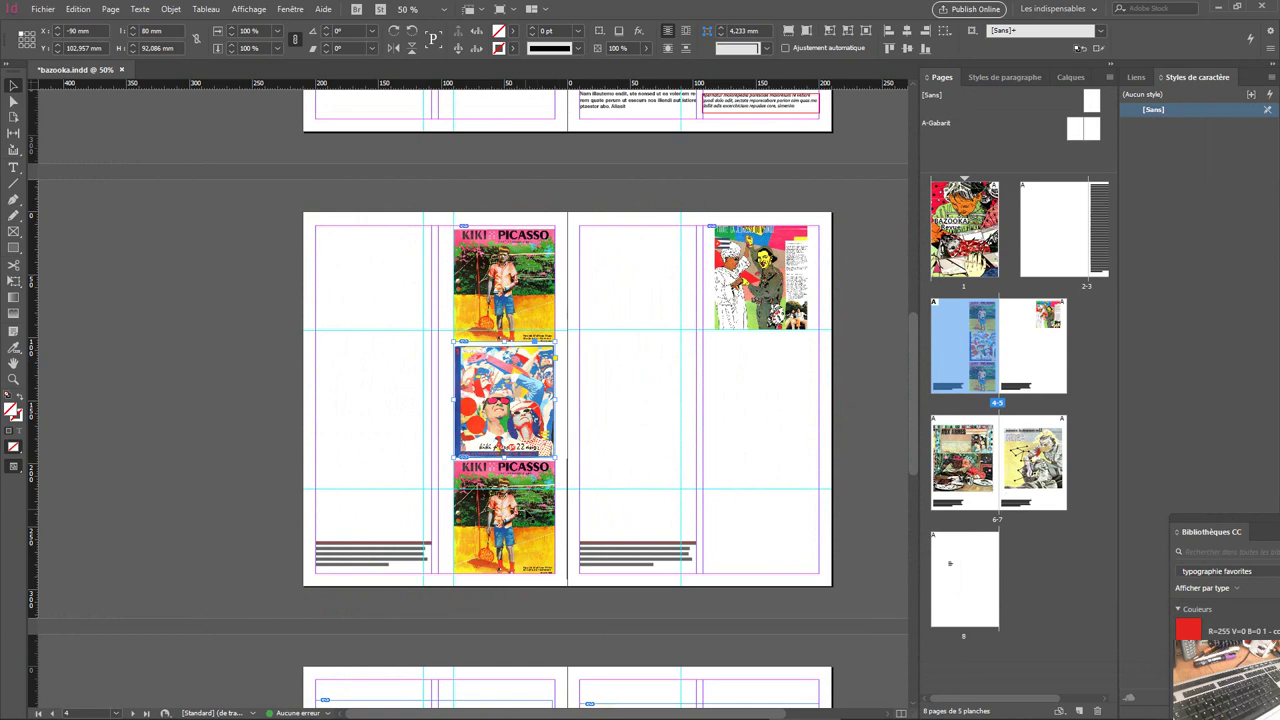
left_click(505, 515)
key("ctrl+d")
double_click(760, 358)
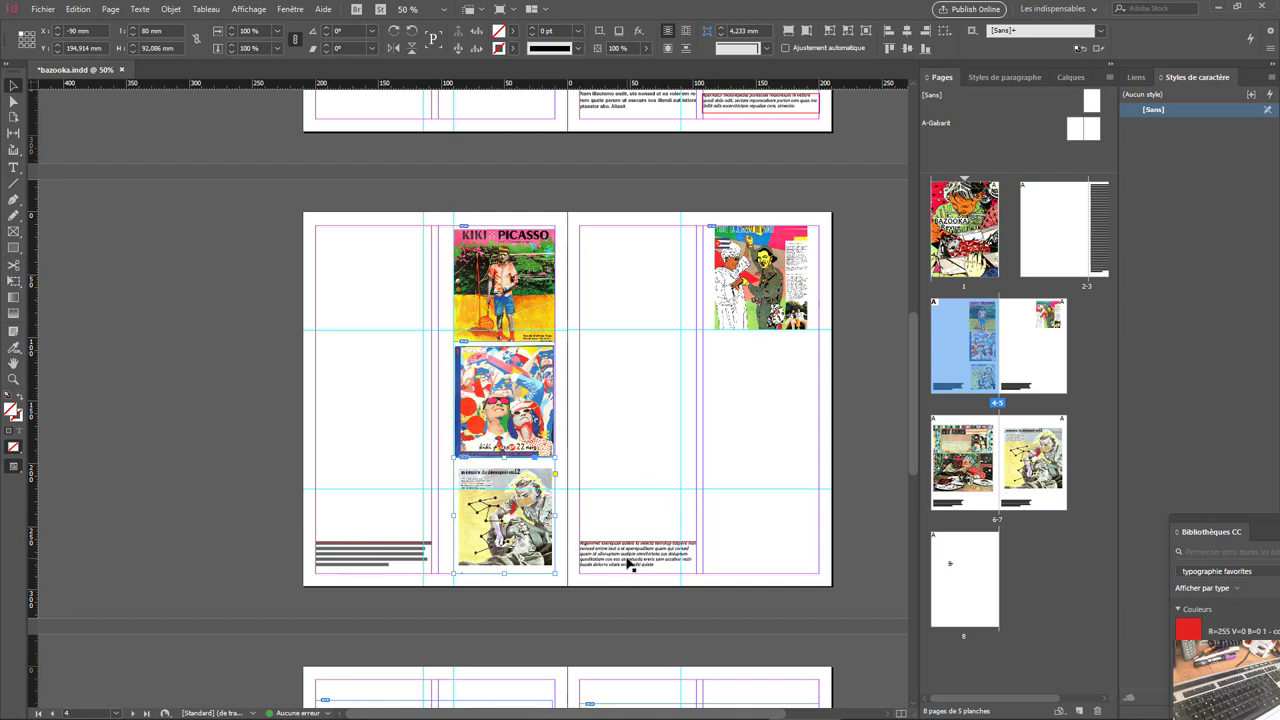
- Duplicate page 4's bottom text frame straight up beside the KIKI PICASSO image, aligned with the image's lower edge at about Y 78 mm
left_click(355, 563)
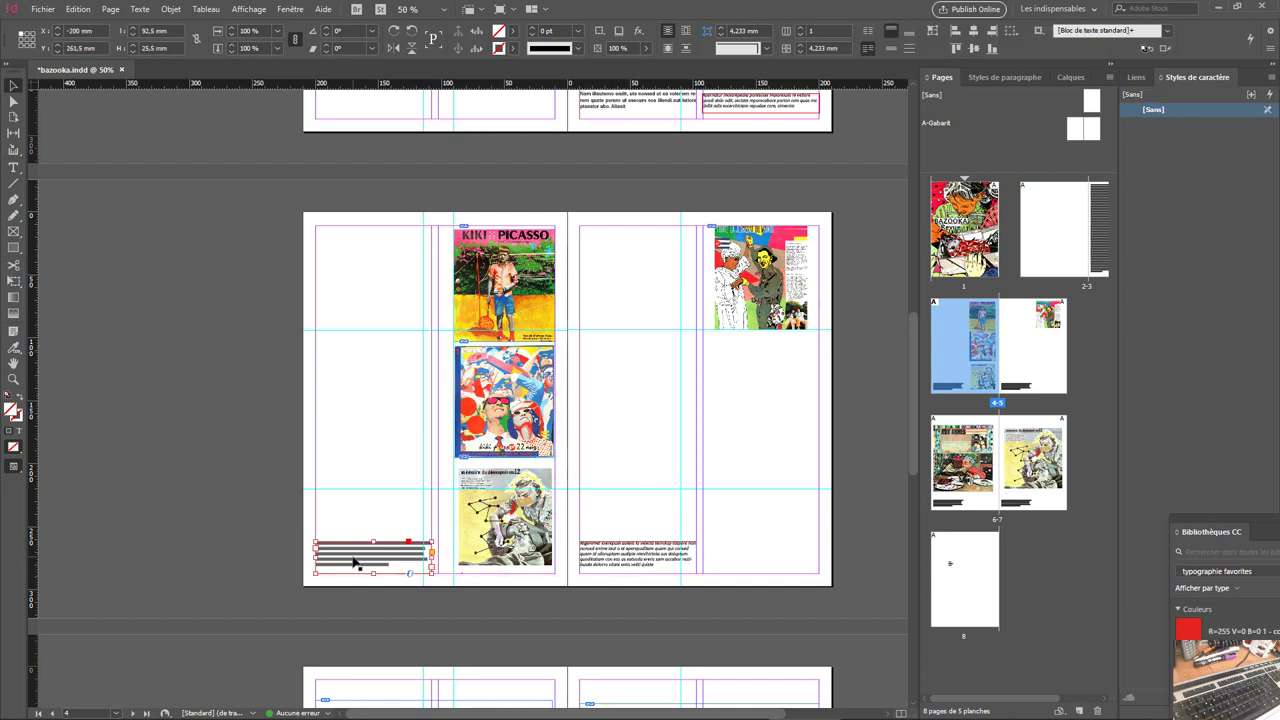
left_click_drag(355, 563, 351, 331)
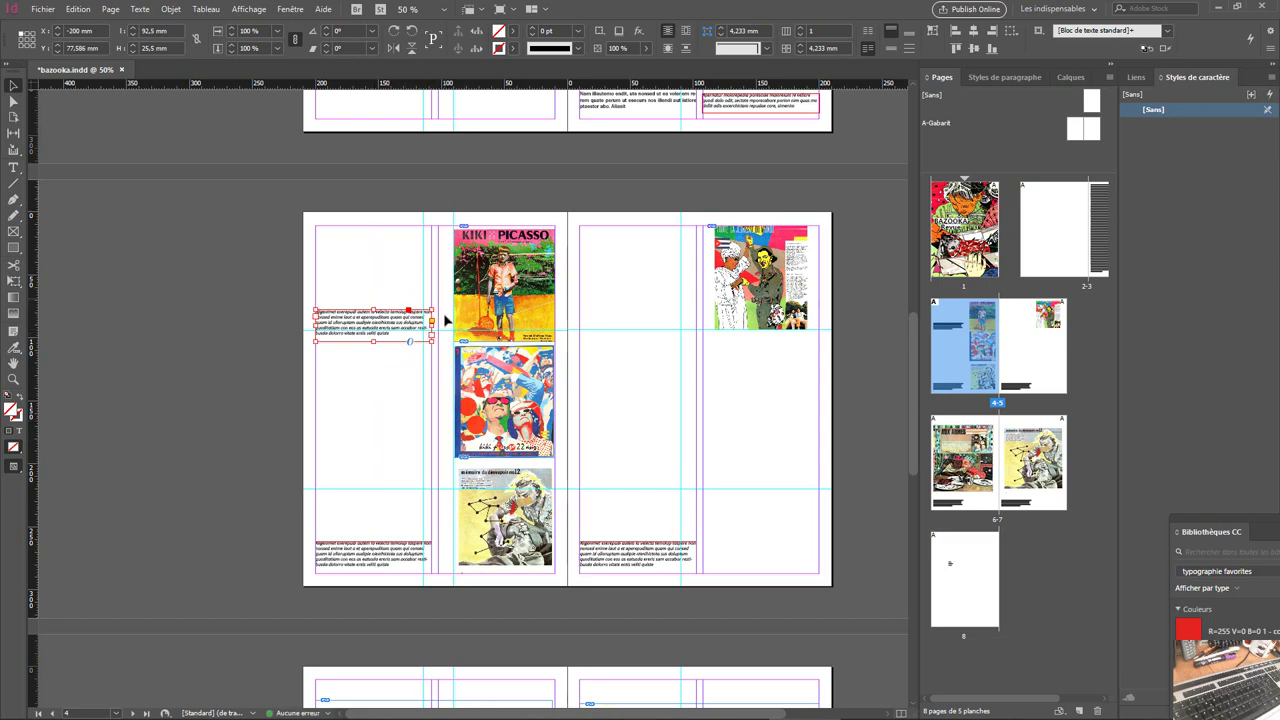
left_click(249, 9)
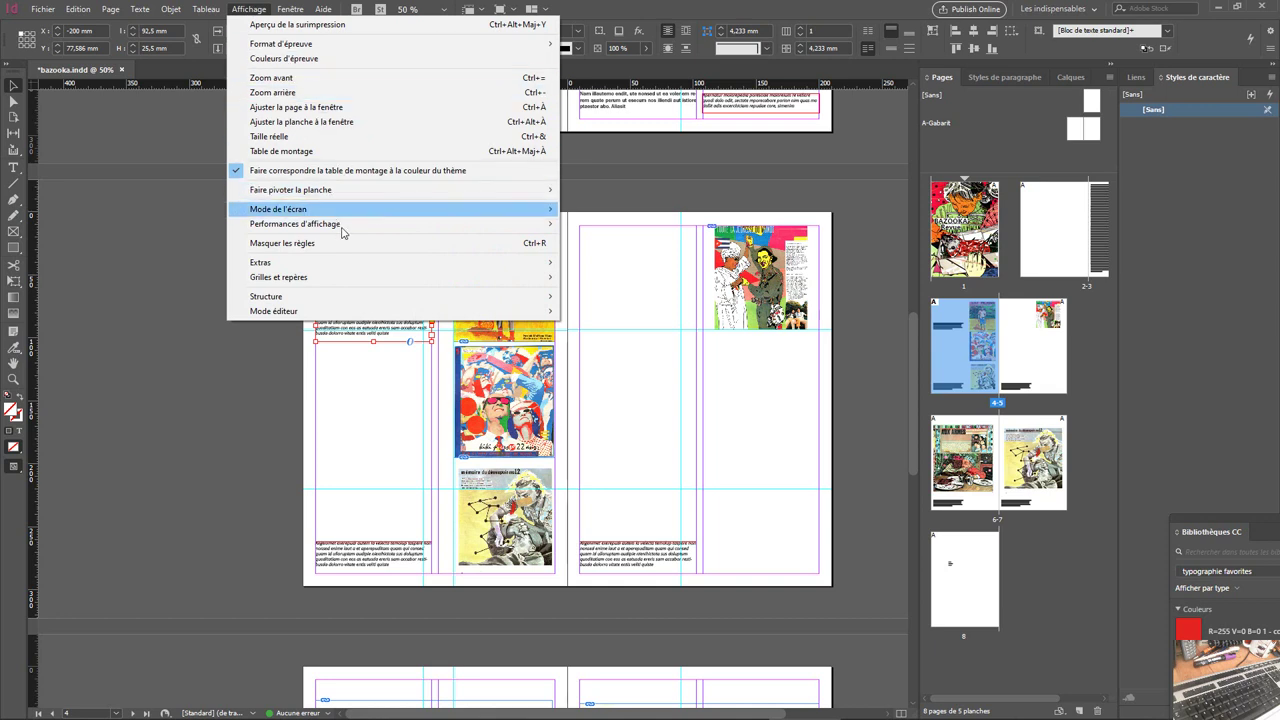
mouse_move(340, 264)
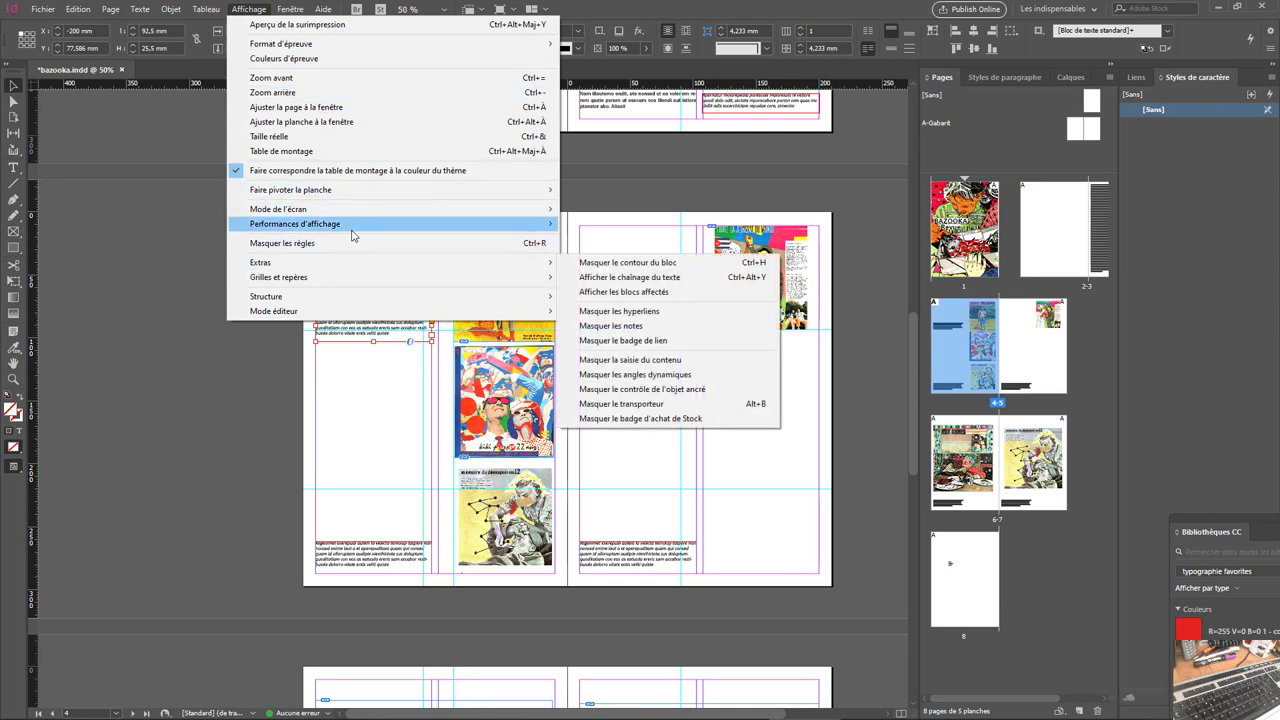
mouse_move(358, 227)
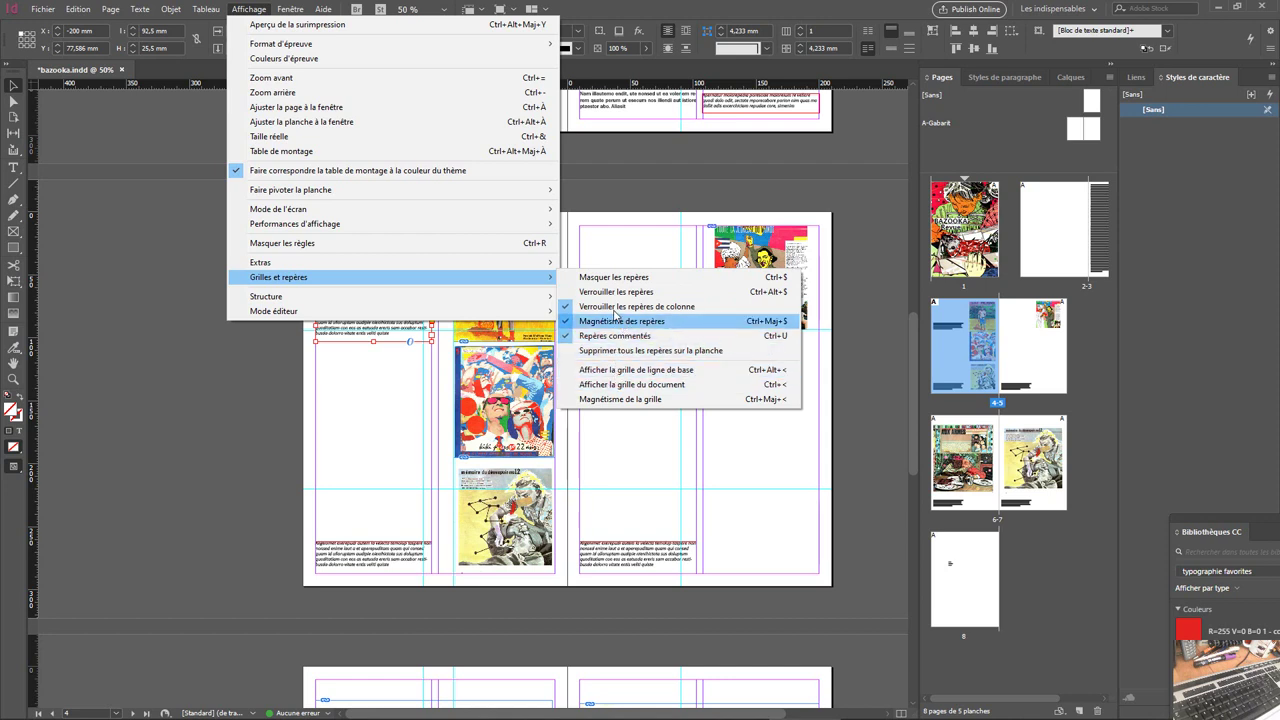
mouse_move(514, 296)
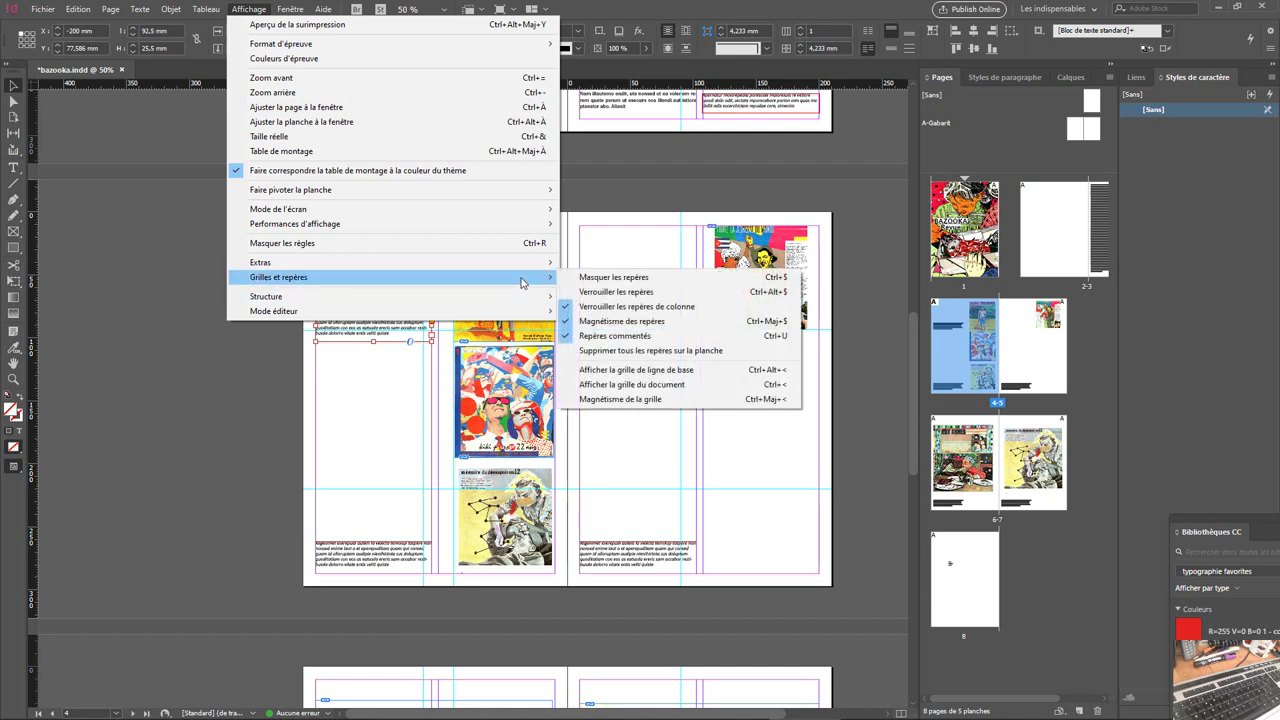
left_click(378, 390)
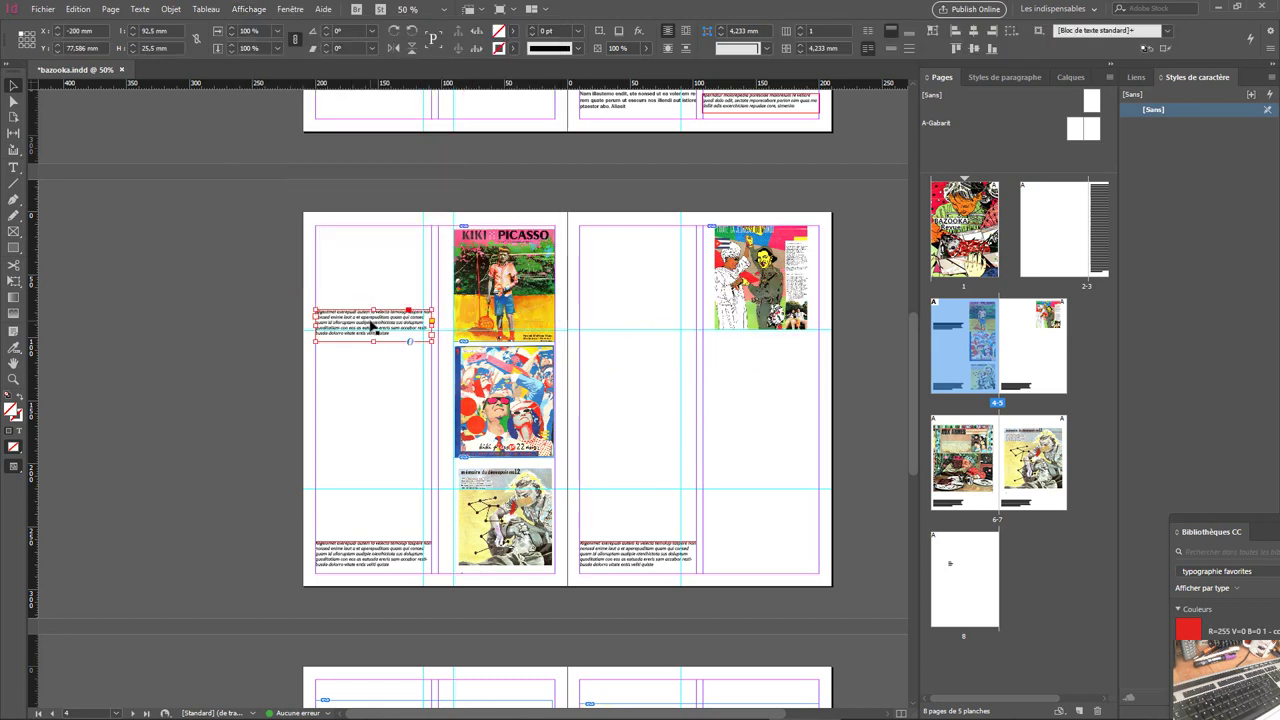
- Duplicate the upper text frame beside the middle image and fit all three page 4 text frames to their content
left_click_drag(370, 327, 370, 440)
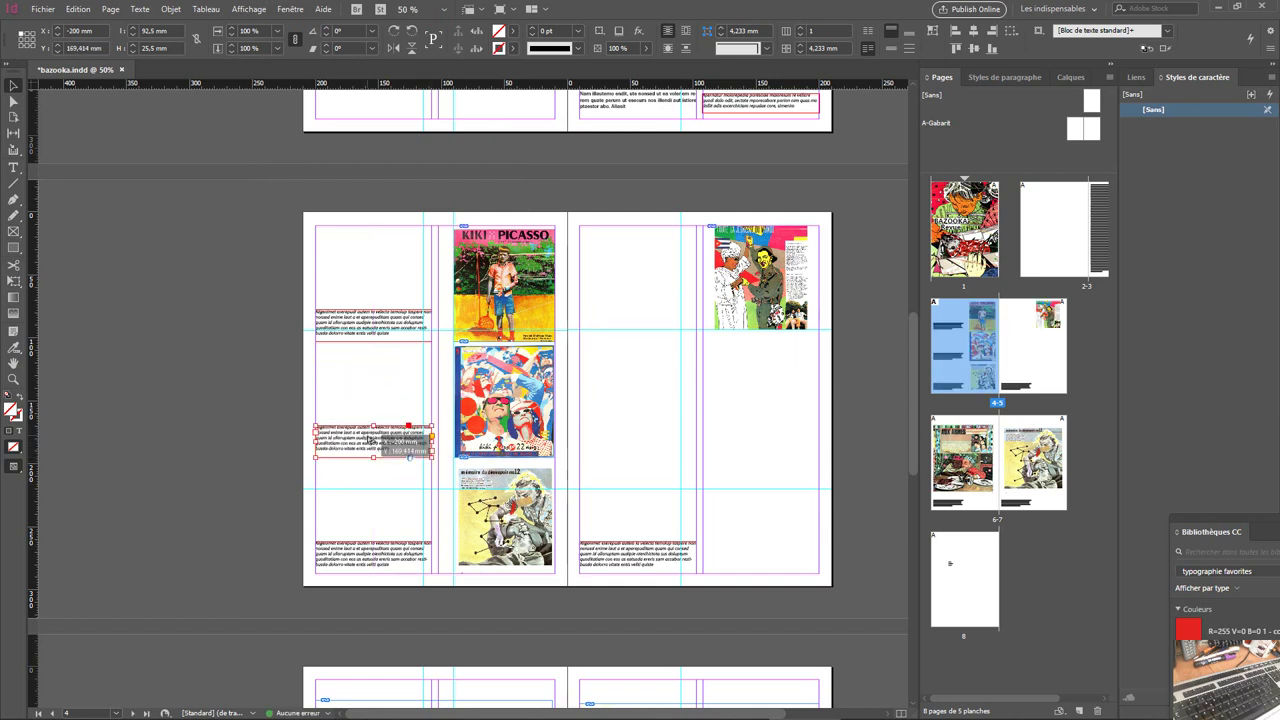
right_click(363, 323)
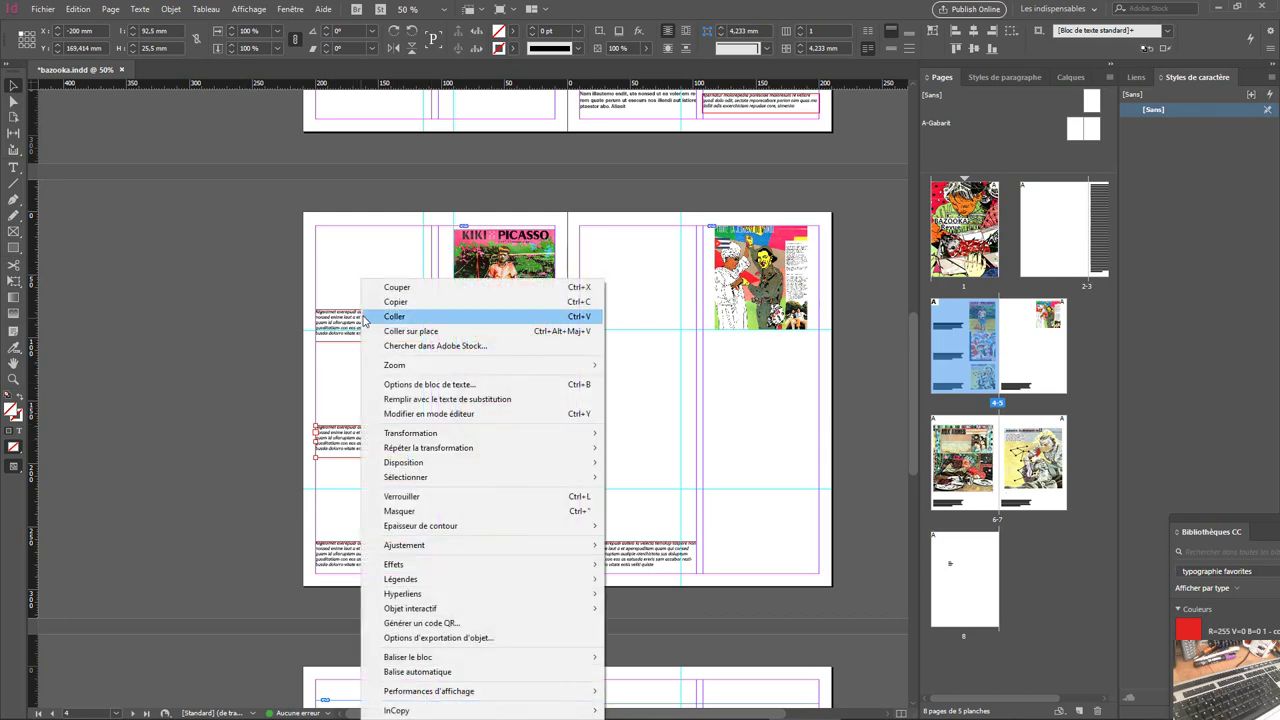
left_click(394, 316)
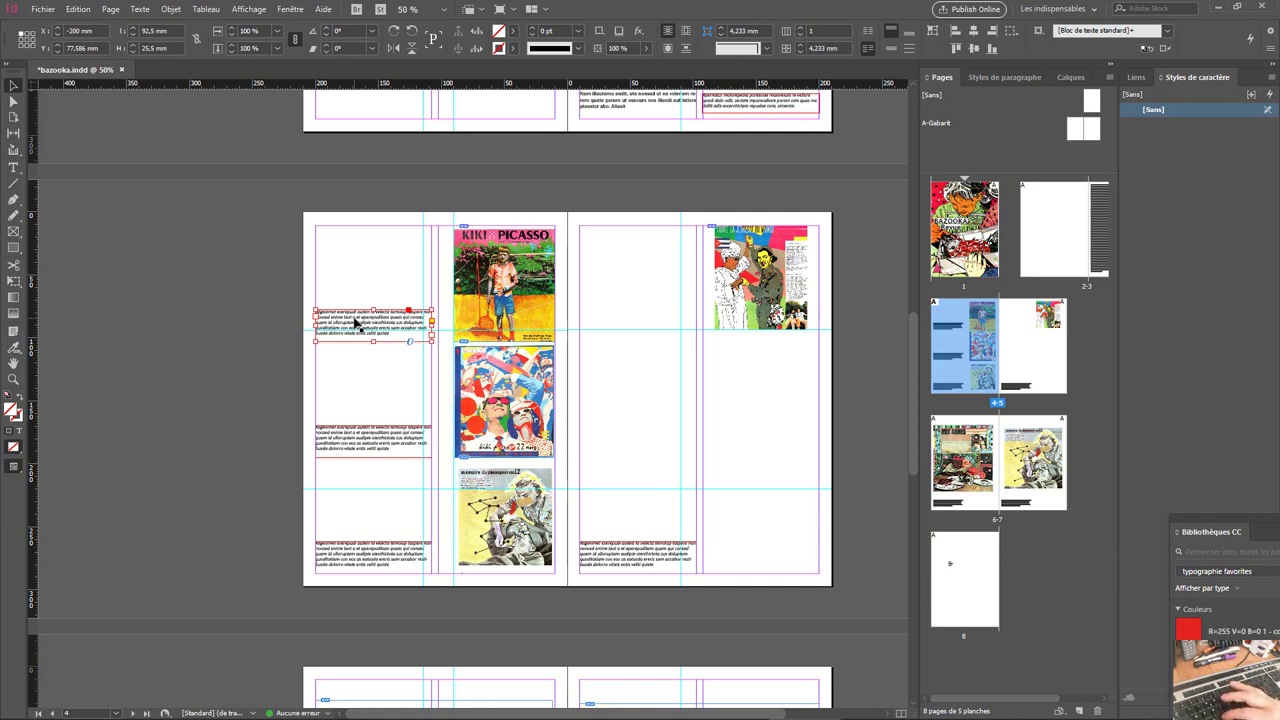
key("ctrl+alt+c")
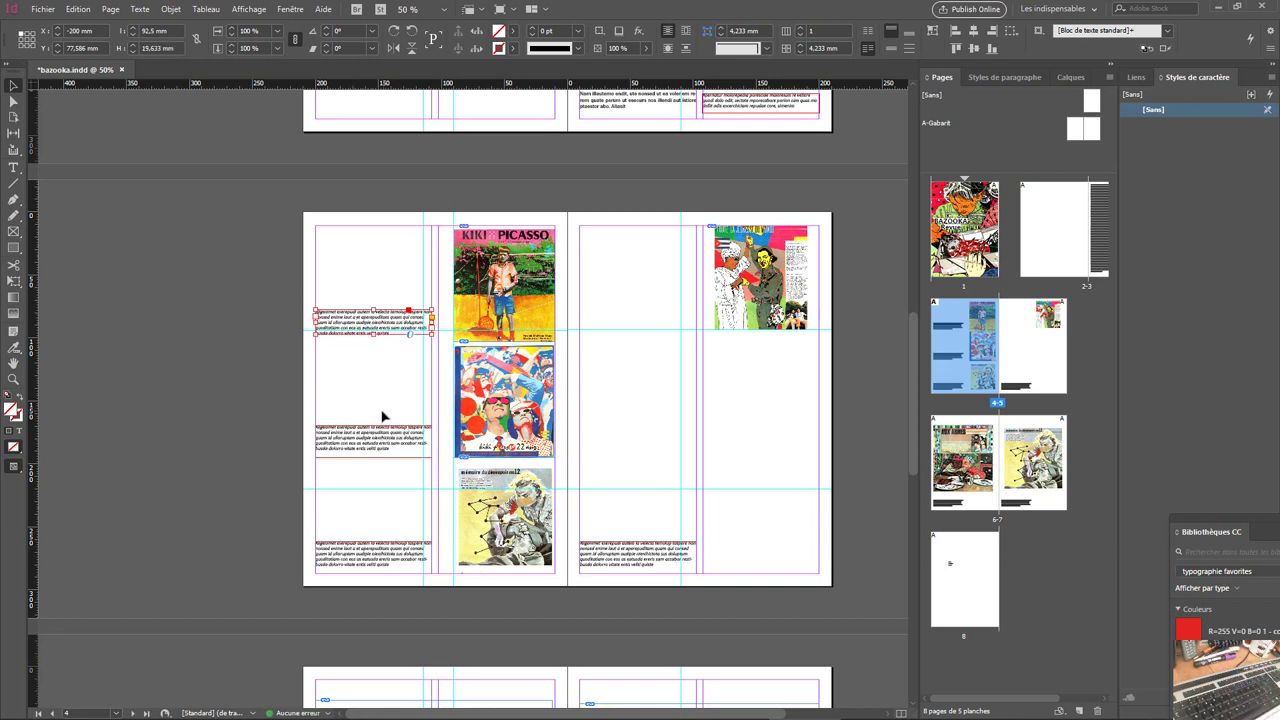
left_click(372, 450)
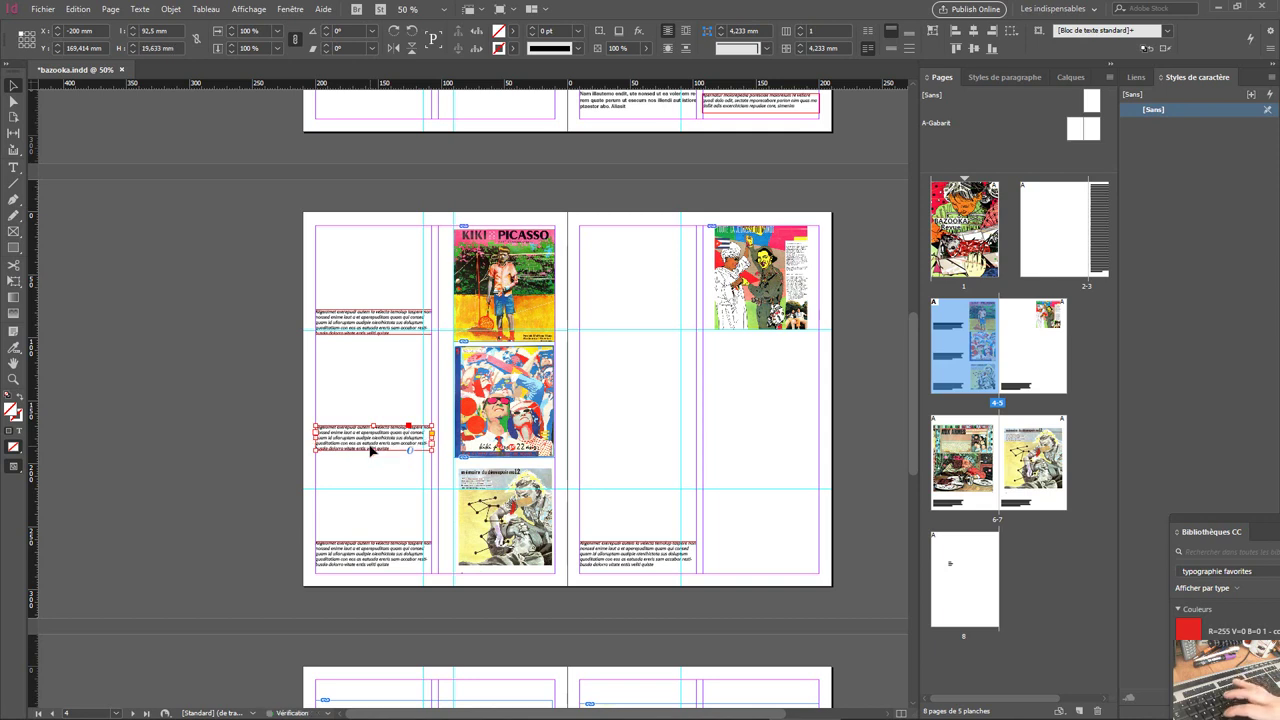
left_click(365, 564)
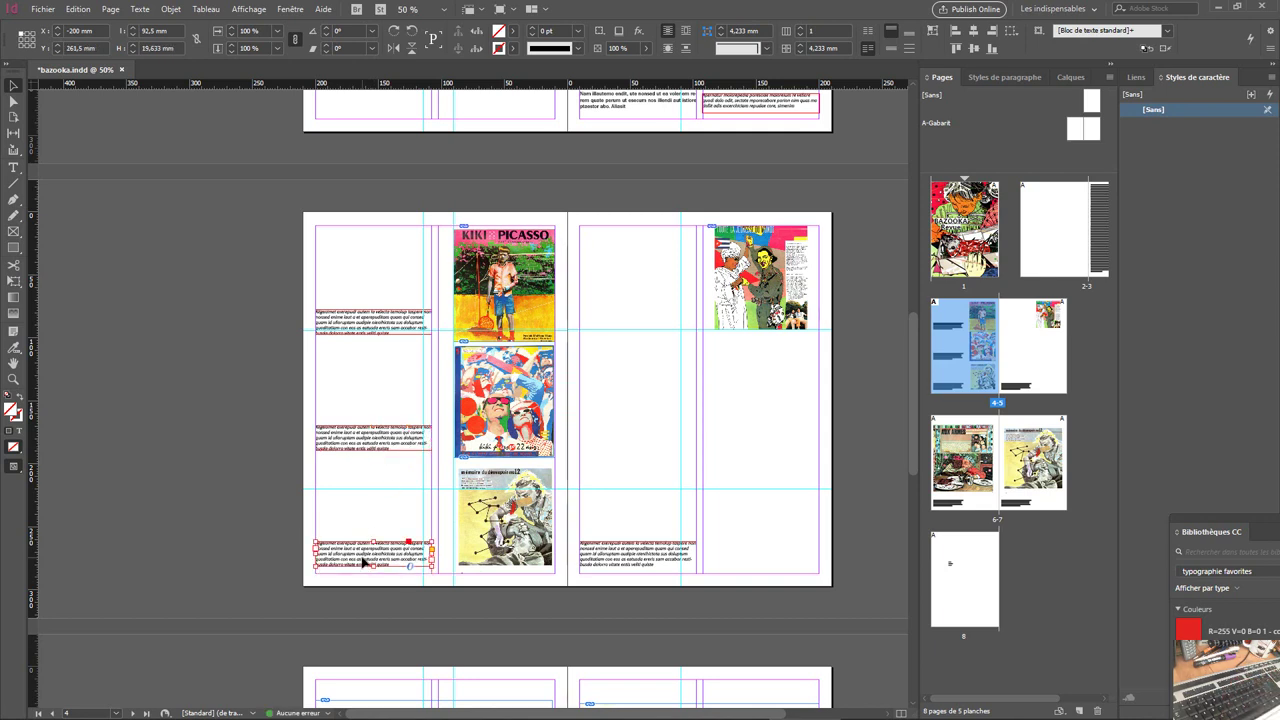
- Fit the page 5 text frame to its content and lower the bottom text frames on pages 4 and 5 onto the bottom margin
left_click_drag(365, 563, 366, 570)
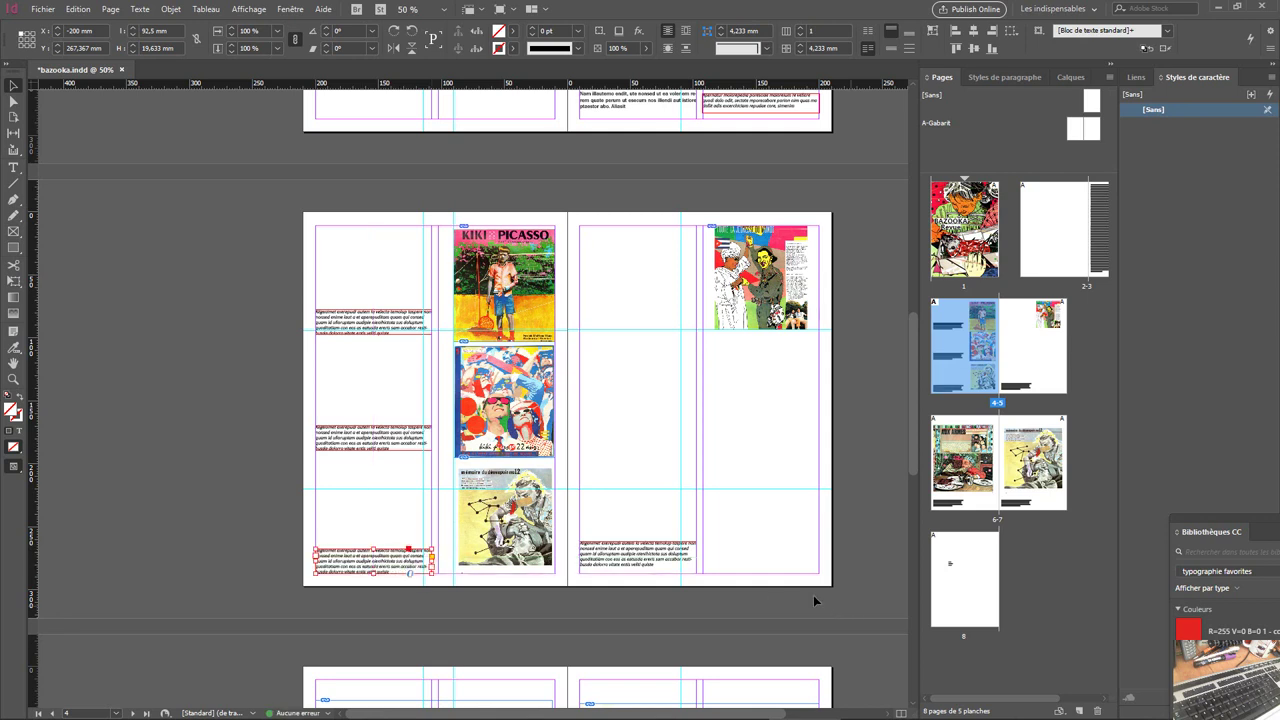
left_click(655, 553)
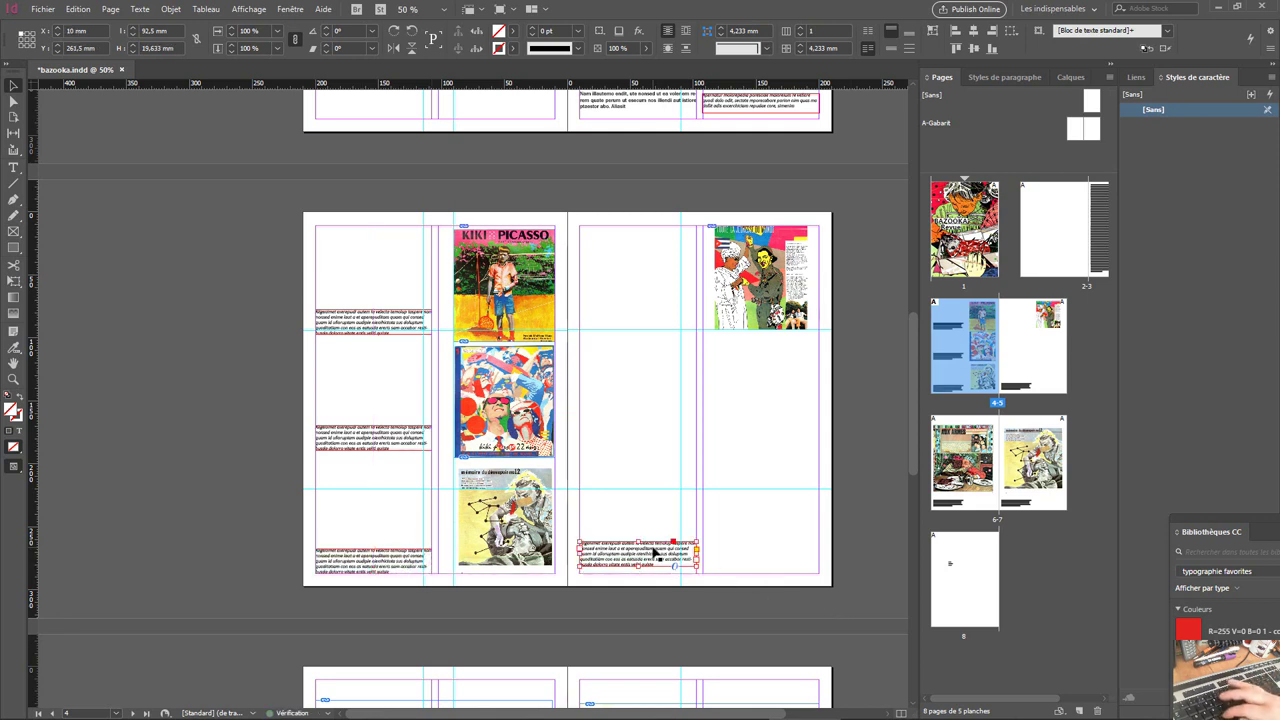
left_click_drag(655, 553, 656, 558)
- Duplicate the page 5 image twice down its column to the bottom margin and distribute the three images evenly vertically
left_click(766, 274)
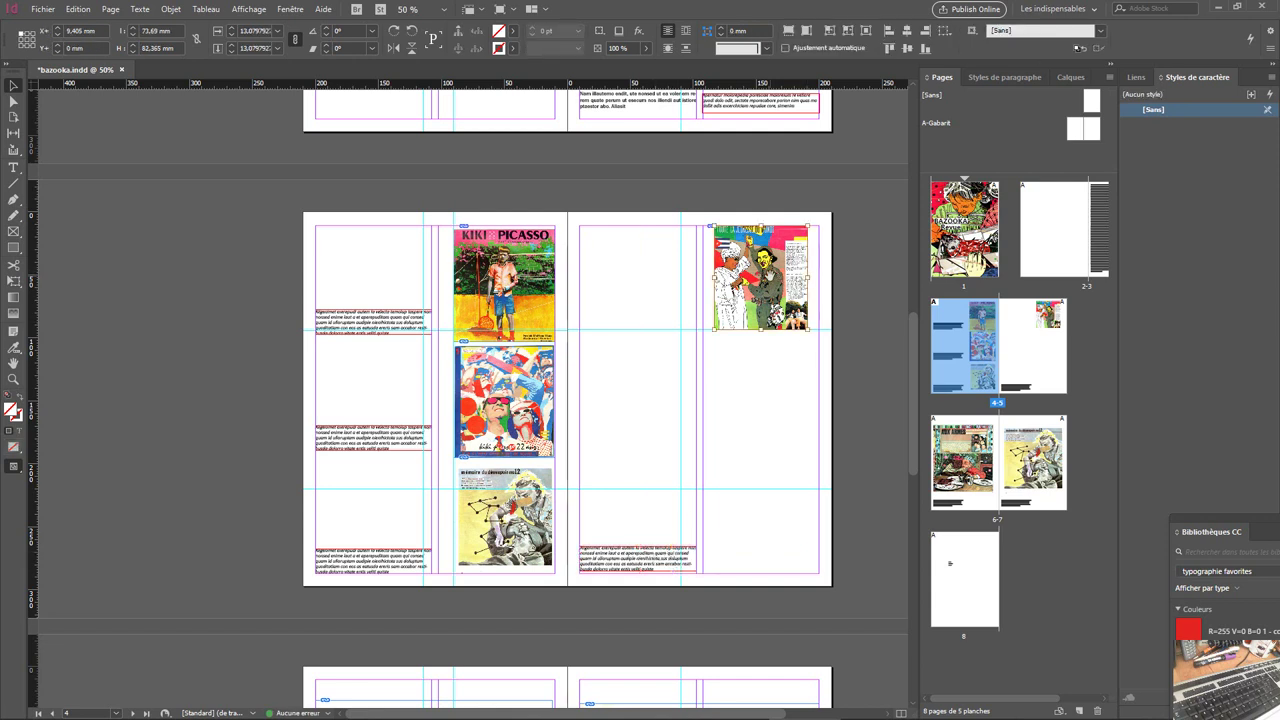
left_click_drag(770, 275, 772, 527)
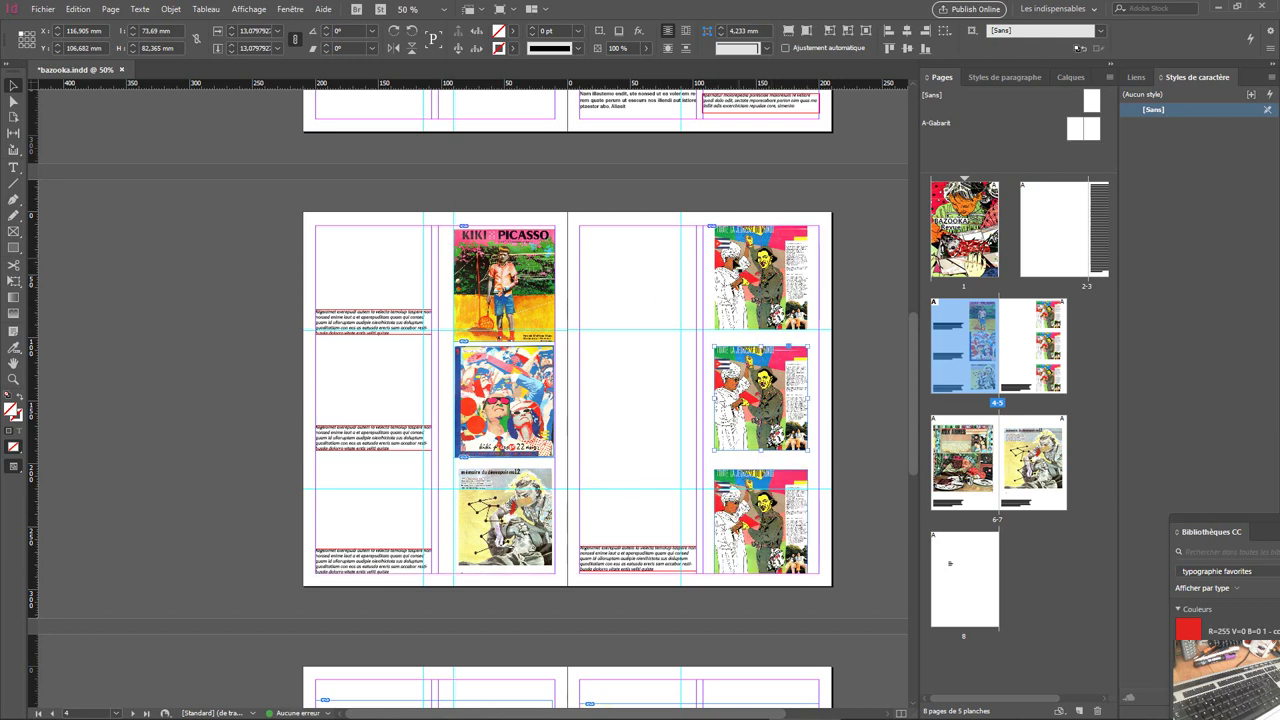
left_click(760, 277)
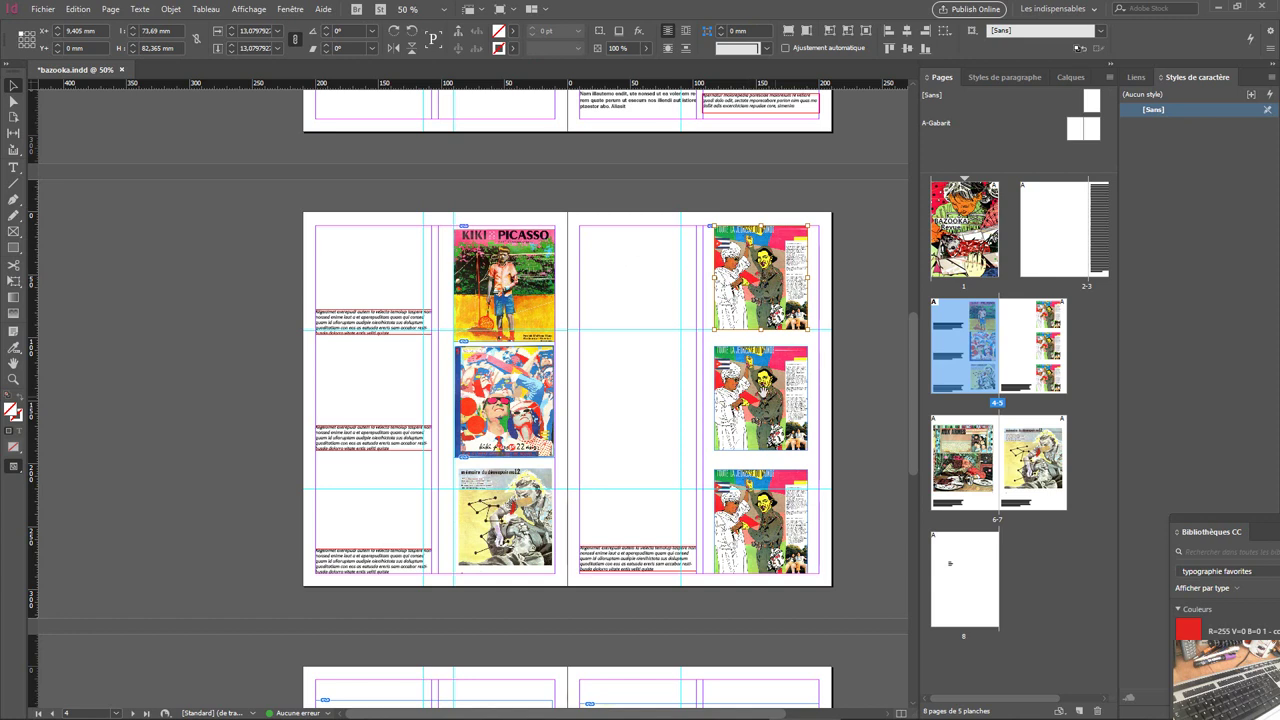
left_click(750, 400)
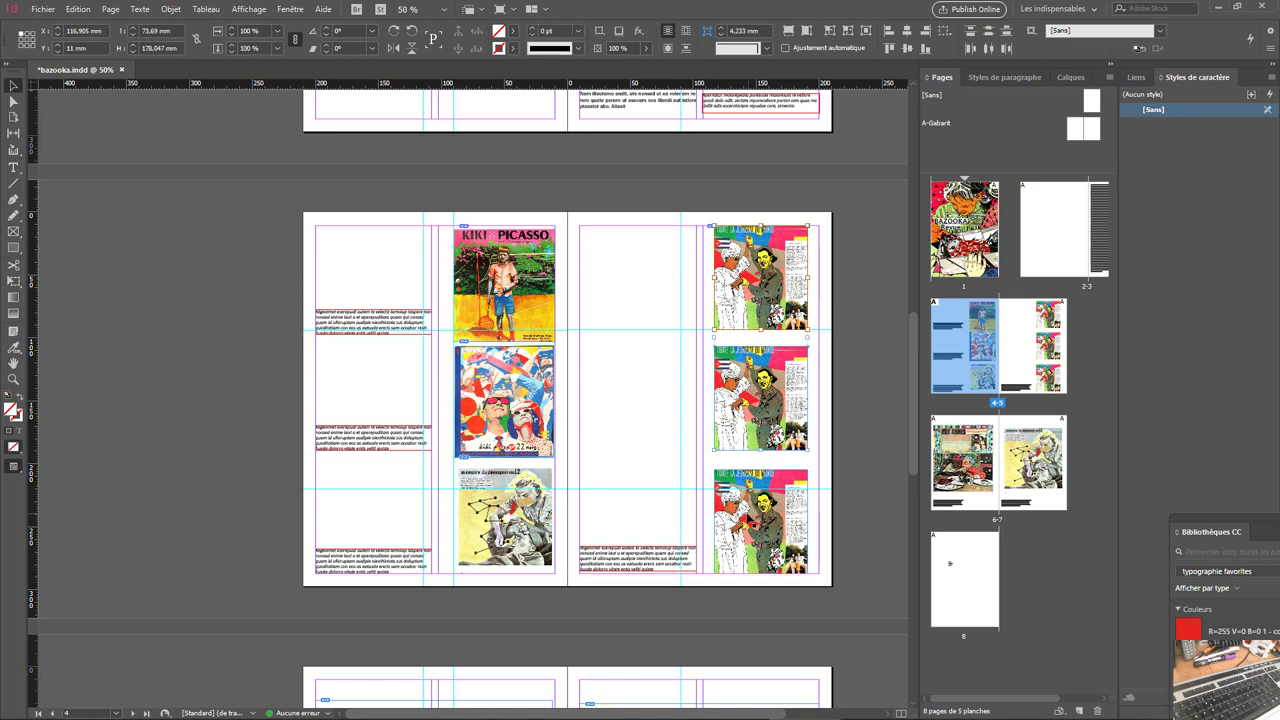
type("276")
key("Return")
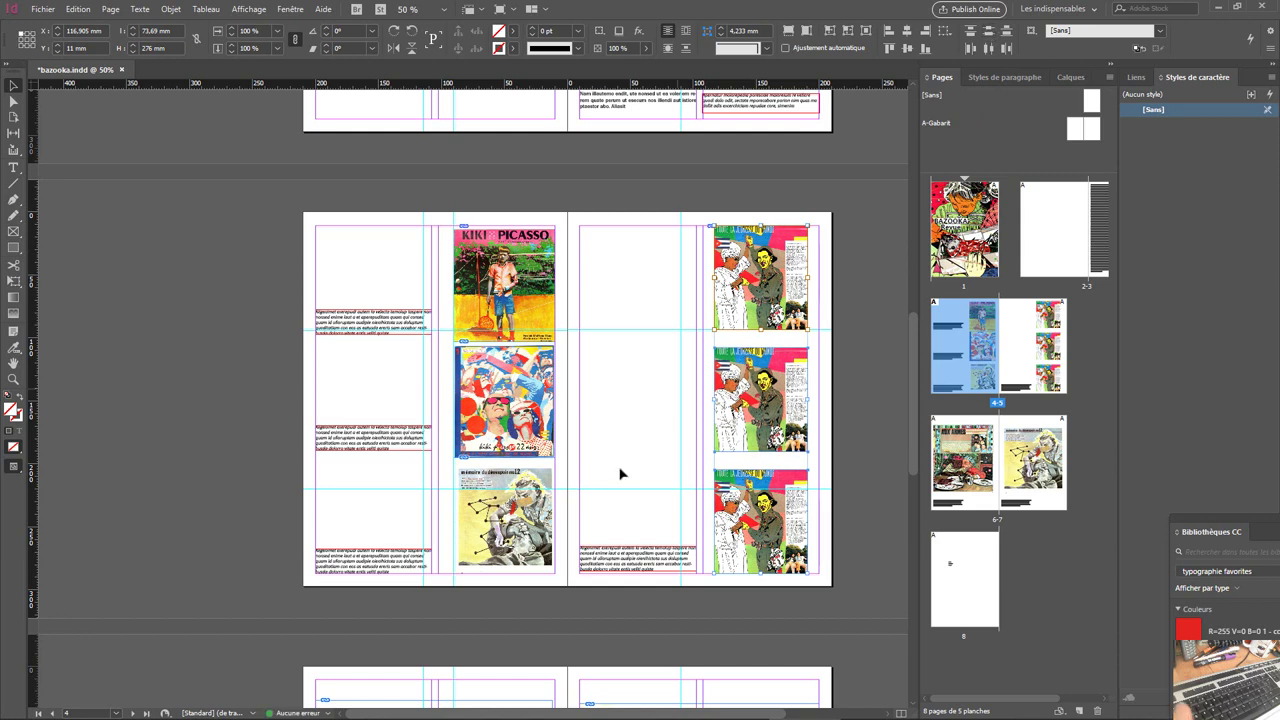
left_click(626, 381)
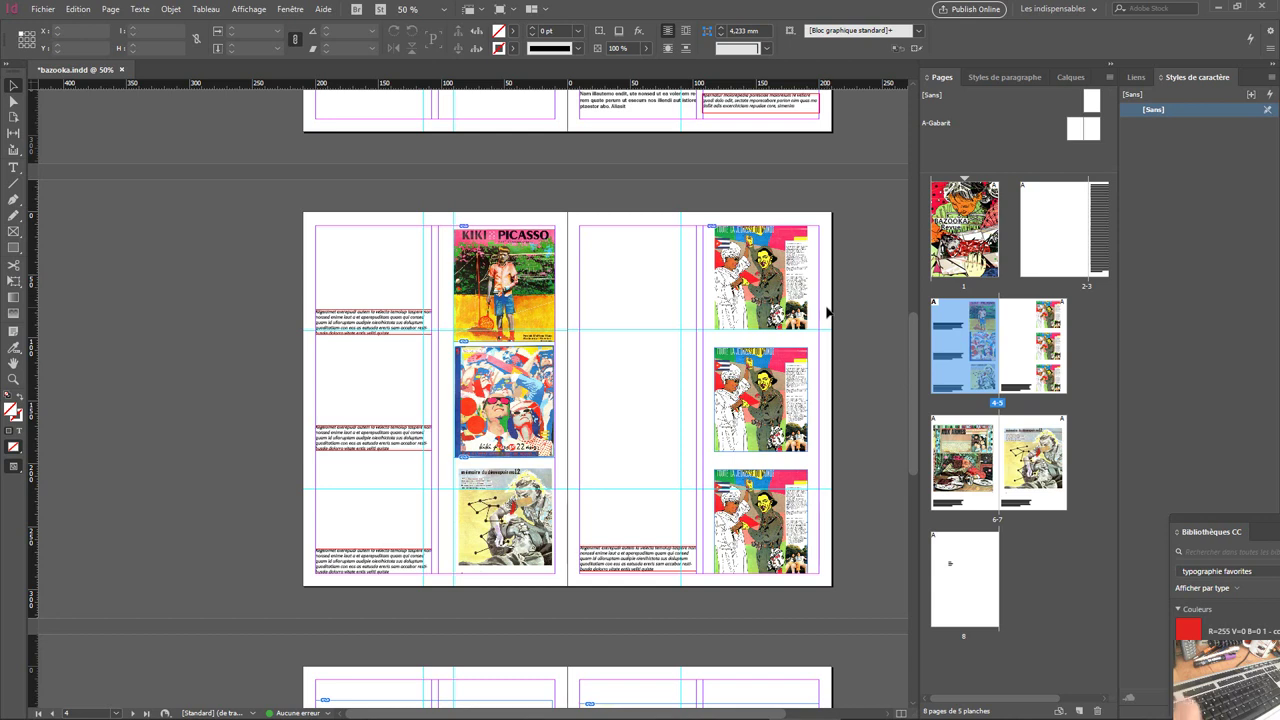
- Add two spreads based on the A-Gabarit master after pages 6-7, as pages 8-9 and 10-11
left_click(1076, 131)
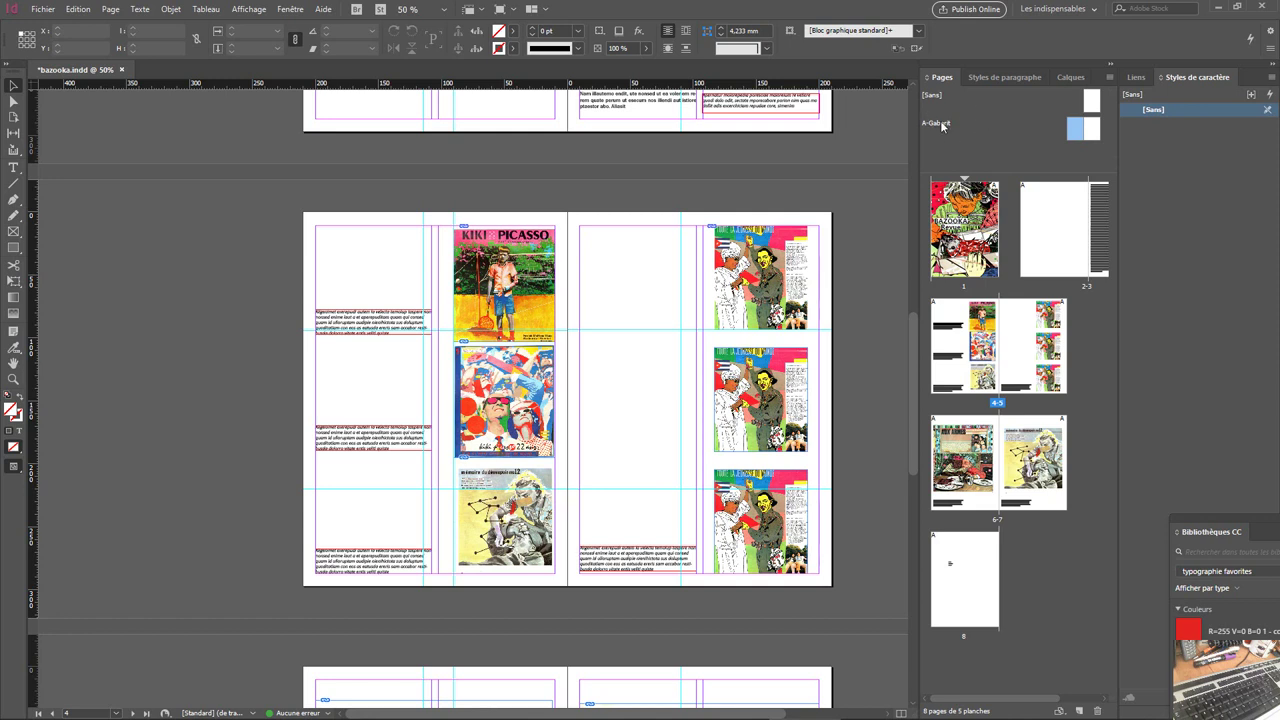
left_click(1089, 133, "shift")
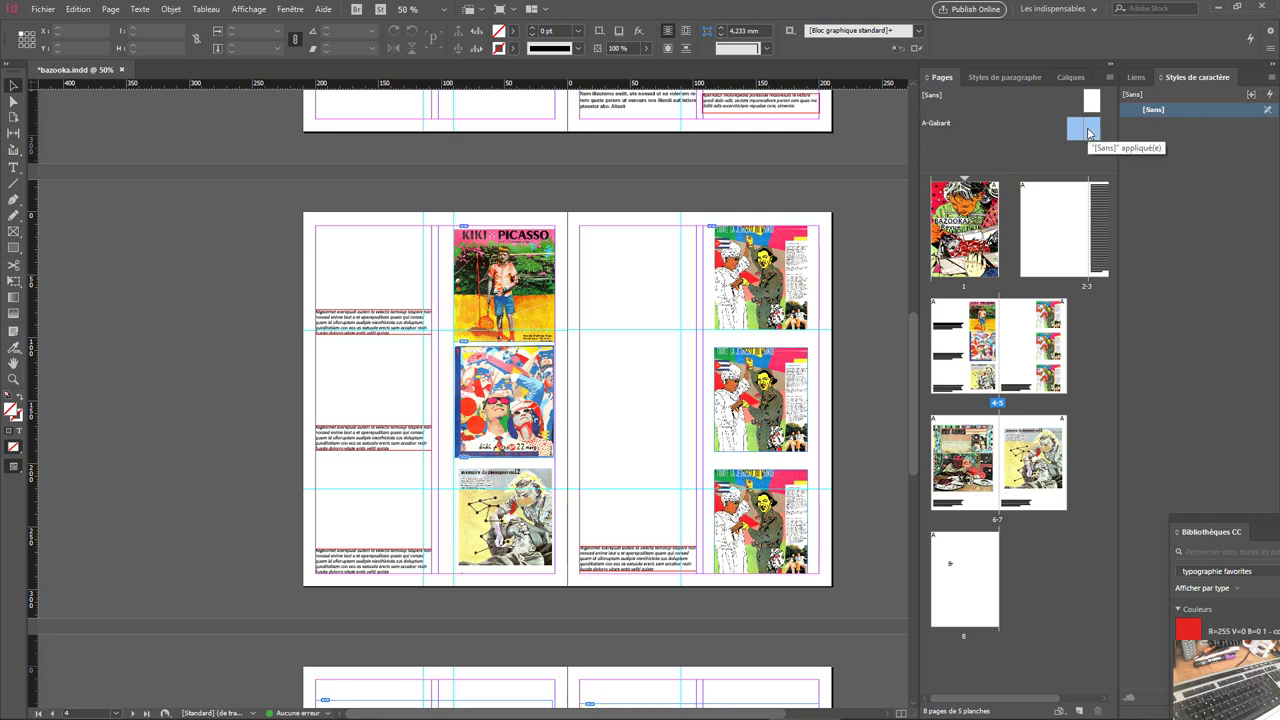
left_click_drag(1075, 133, 1075, 470)
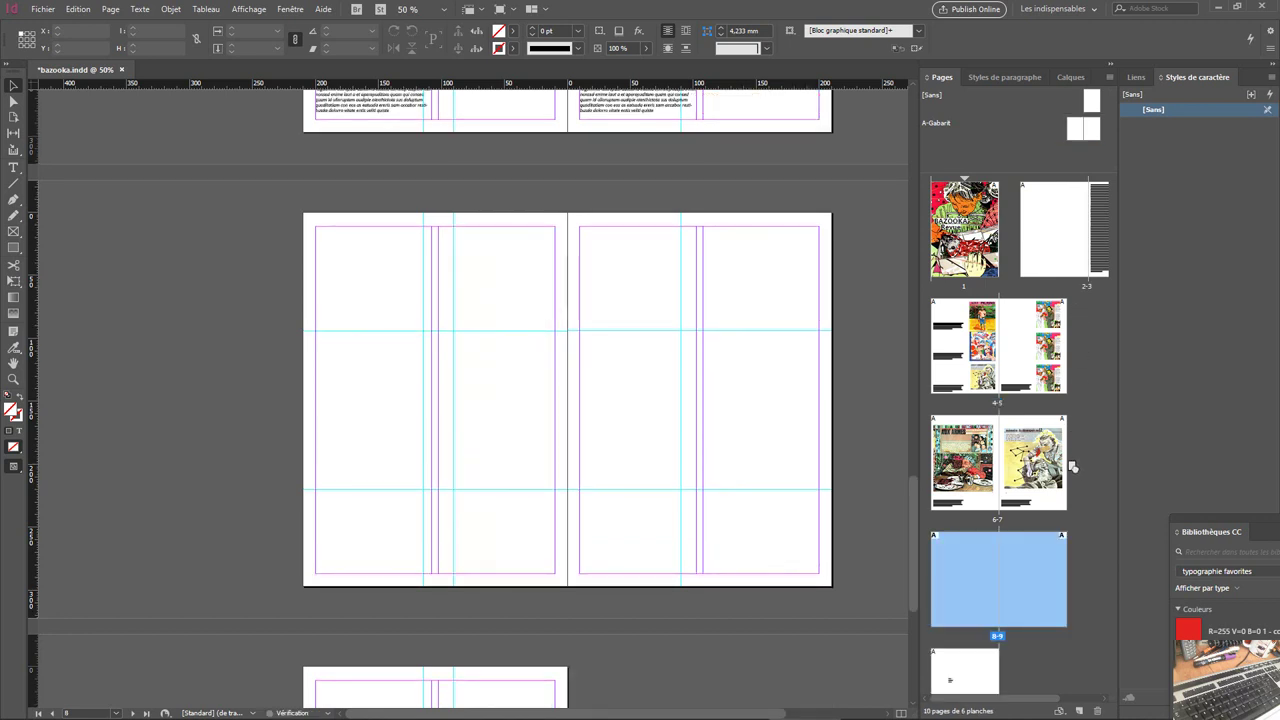
left_click(1072, 131)
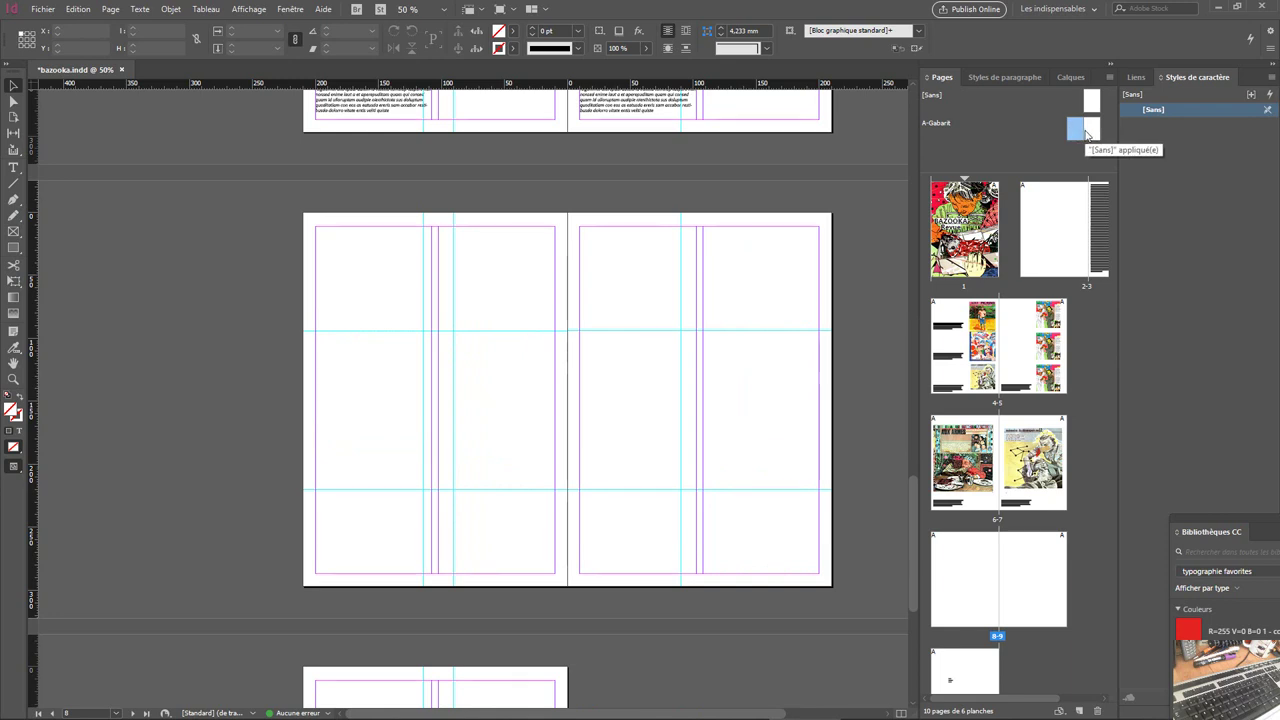
left_click_drag(1078, 133, 1074, 580)
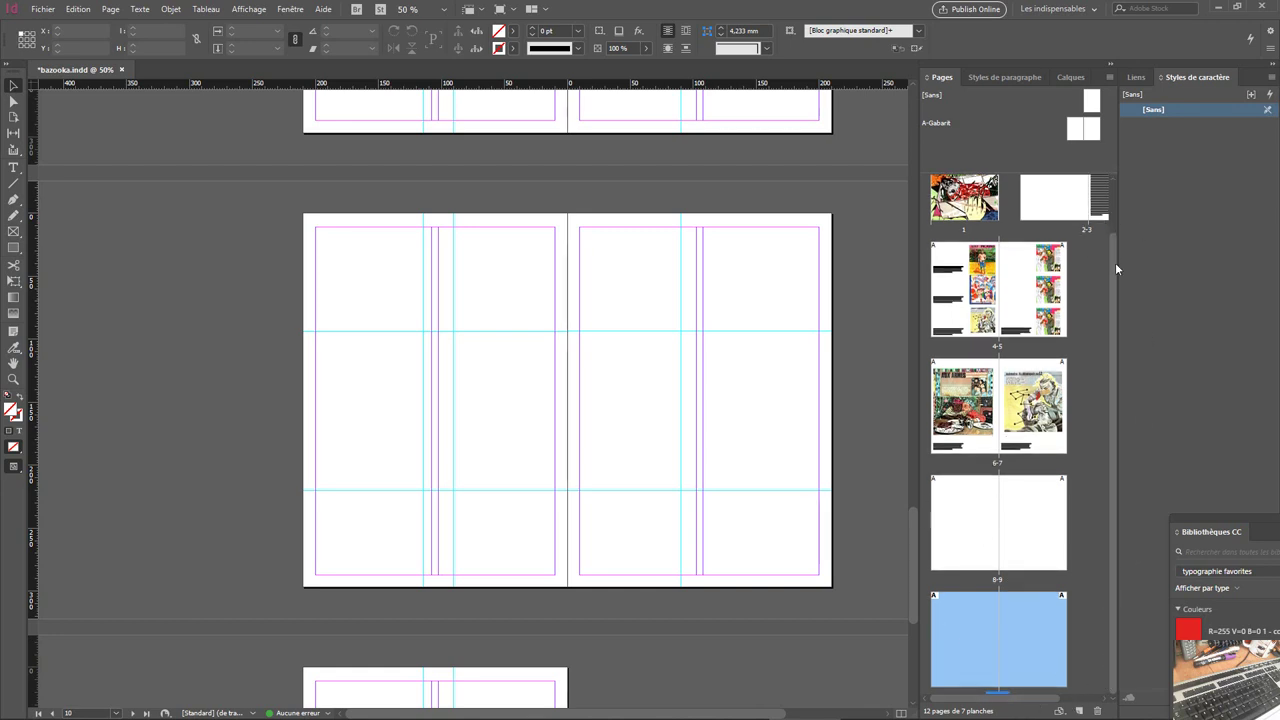
- Place the bazooka (7) image across pages 10-11 in a 417 × 297 mm frame and centre the picture within it
left_click_drag(1017, 655, 1014, 581)
key("ctrl+d")
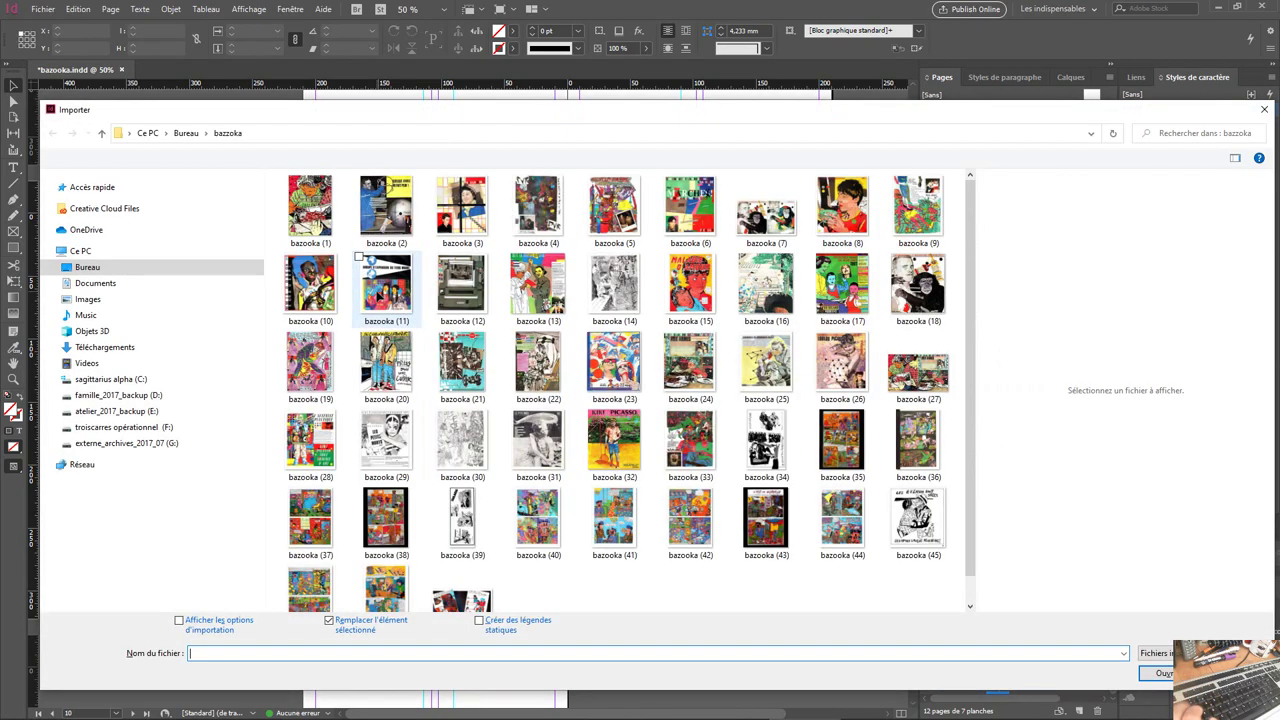
double_click(766, 215)
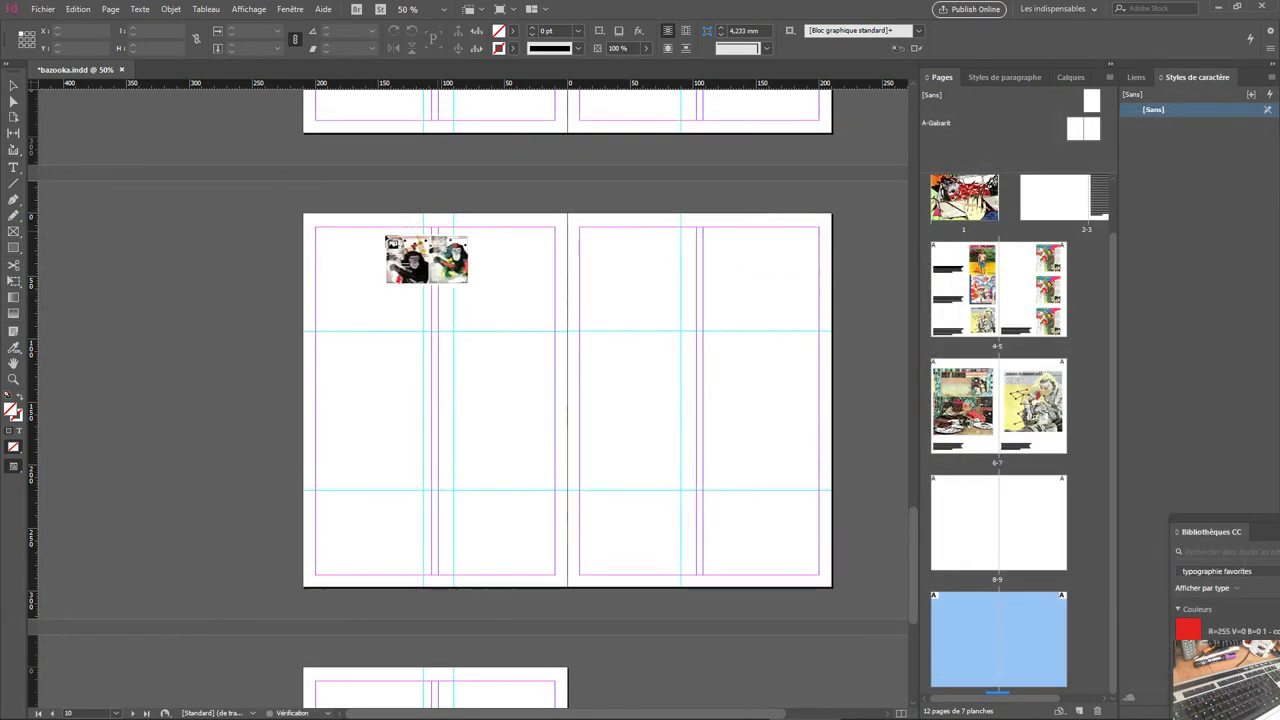
left_click(305, 215)
left_click_drag(305, 215, 830, 587)
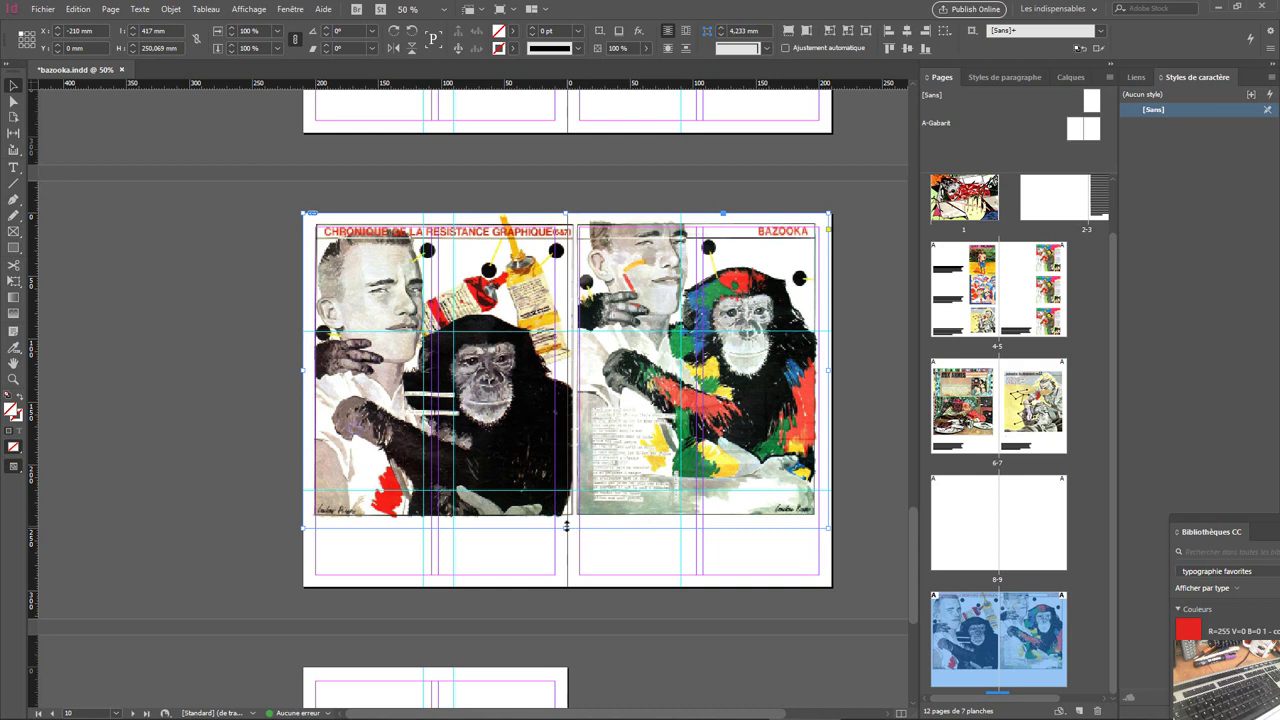
left_click_drag(566, 526, 578, 588)
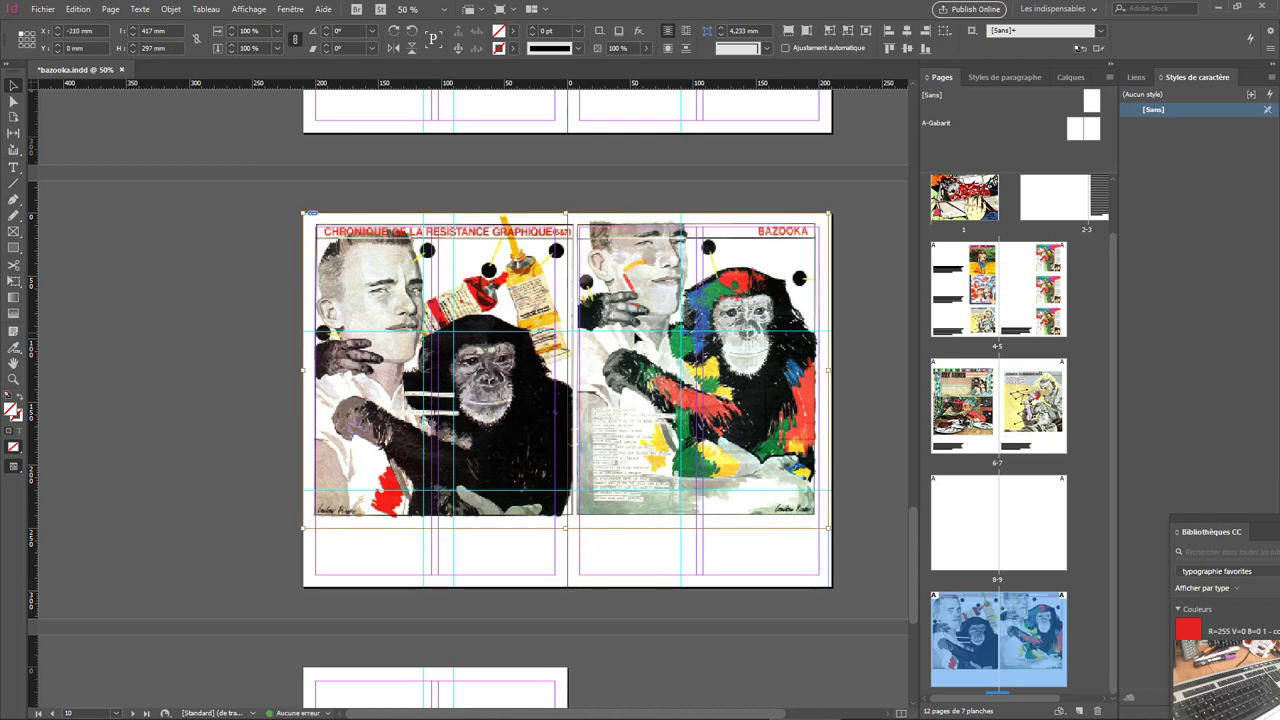
left_click_drag(637, 345, 637, 353)
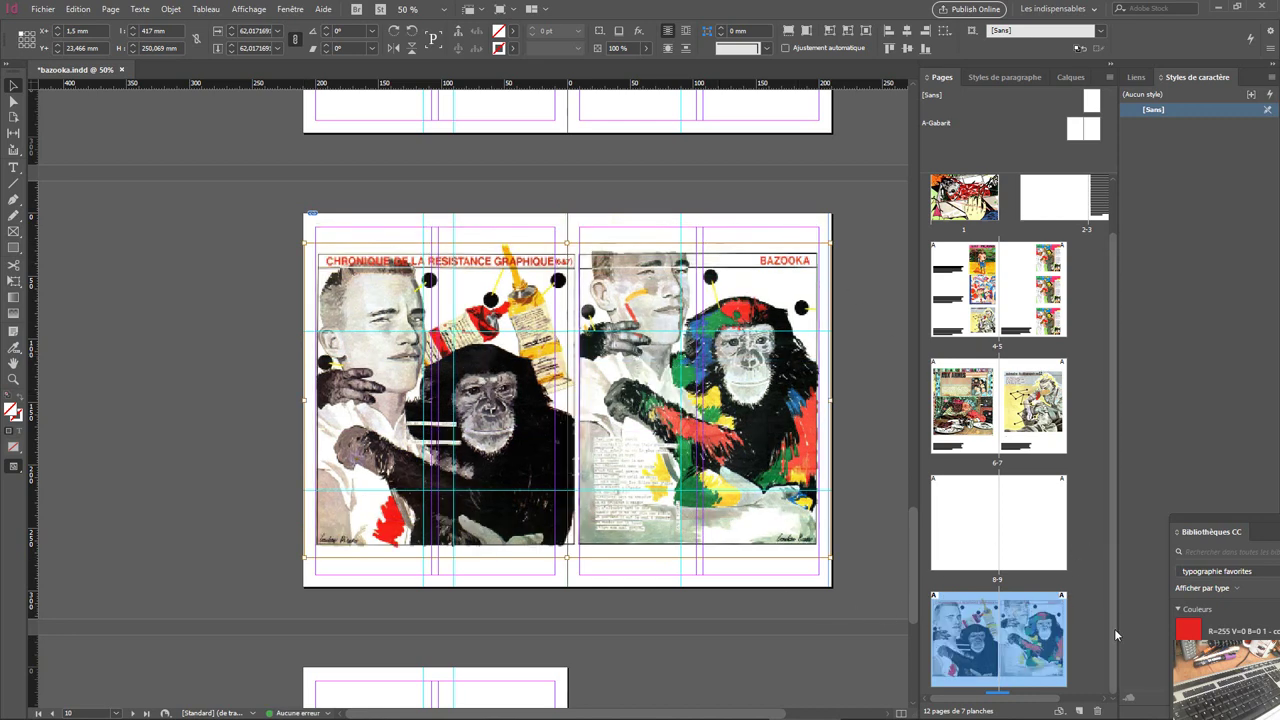
- Select pages 8-9 and detach the page thumbnails as a floating palette over the workspace
left_click_drag(1114, 628, 1116, 692)
left_click(978, 518)
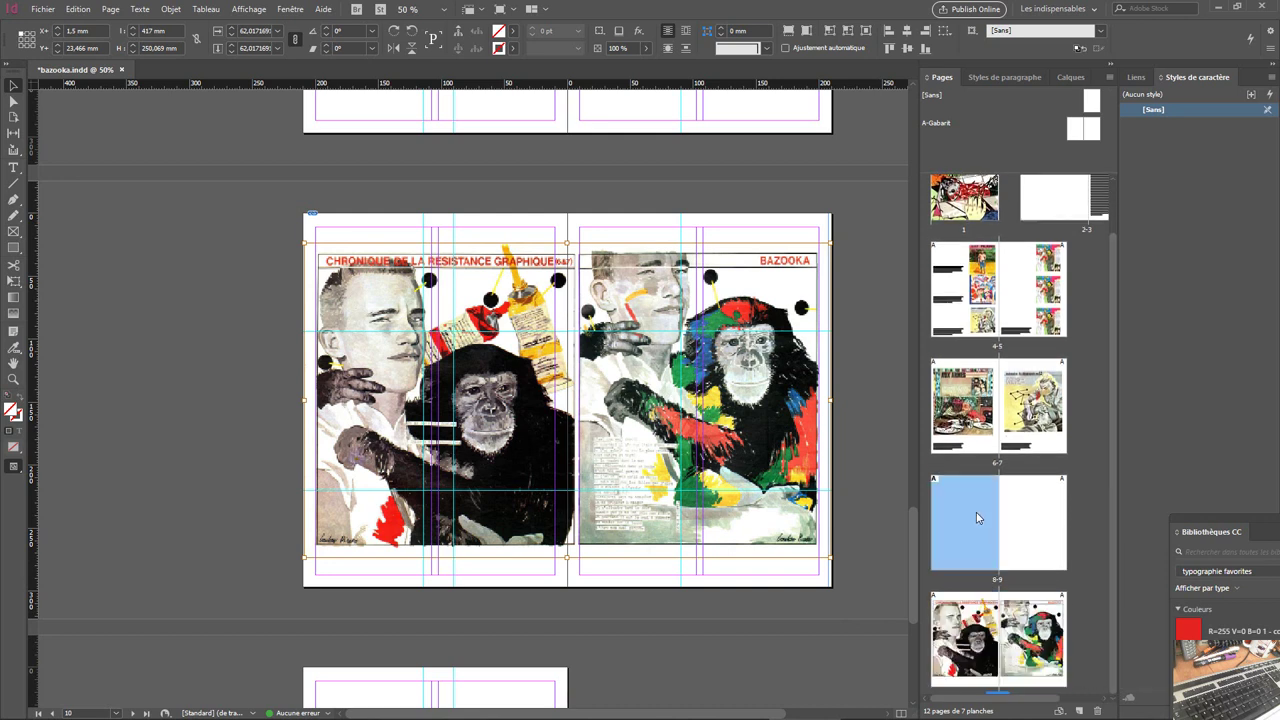
left_click(1040, 518, "shift")
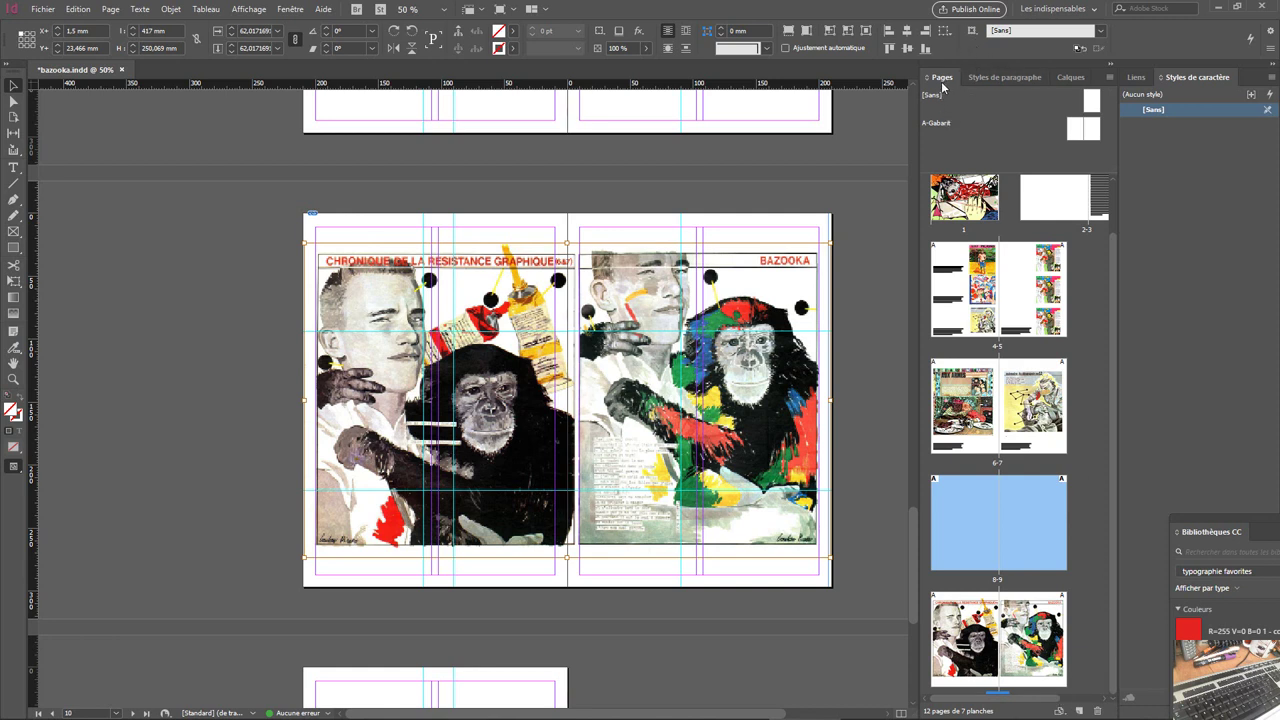
left_click_drag(944, 82, 993, 37)
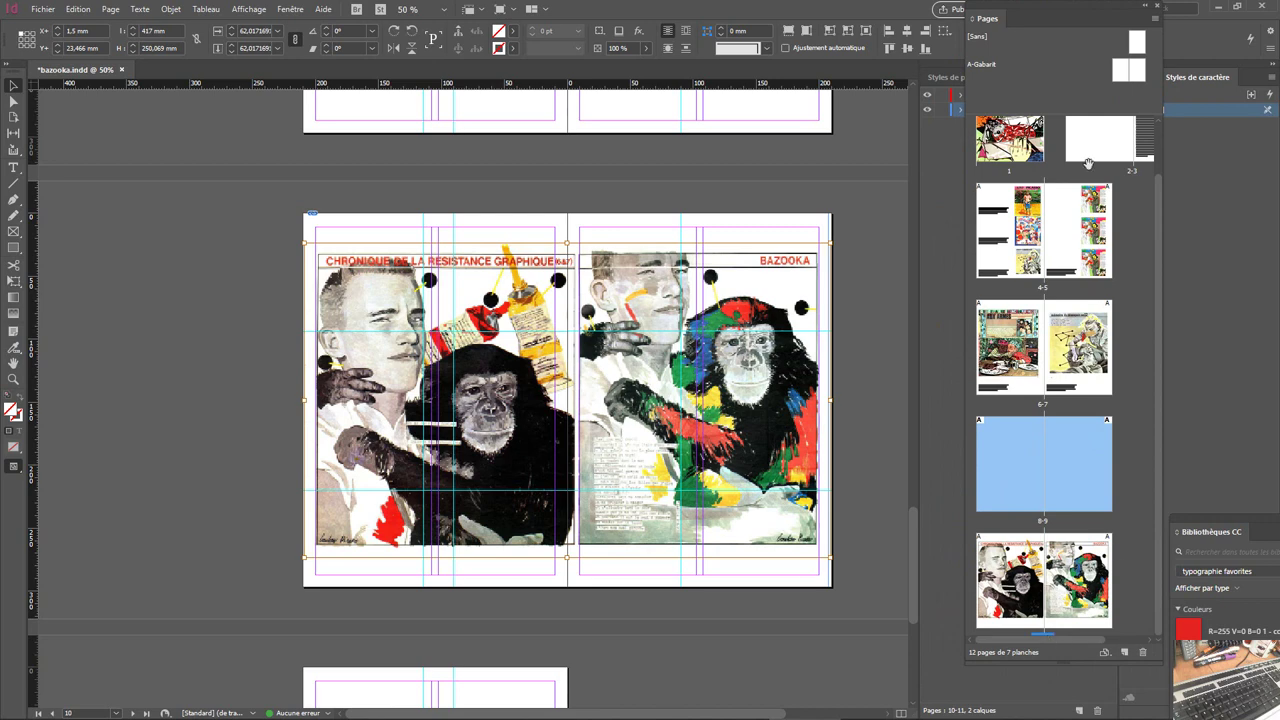
- Try adding a single A-Gabarit page after pages 10-11, and delete the added page 12
left_click(1143, 72)
left_click(1137, 69)
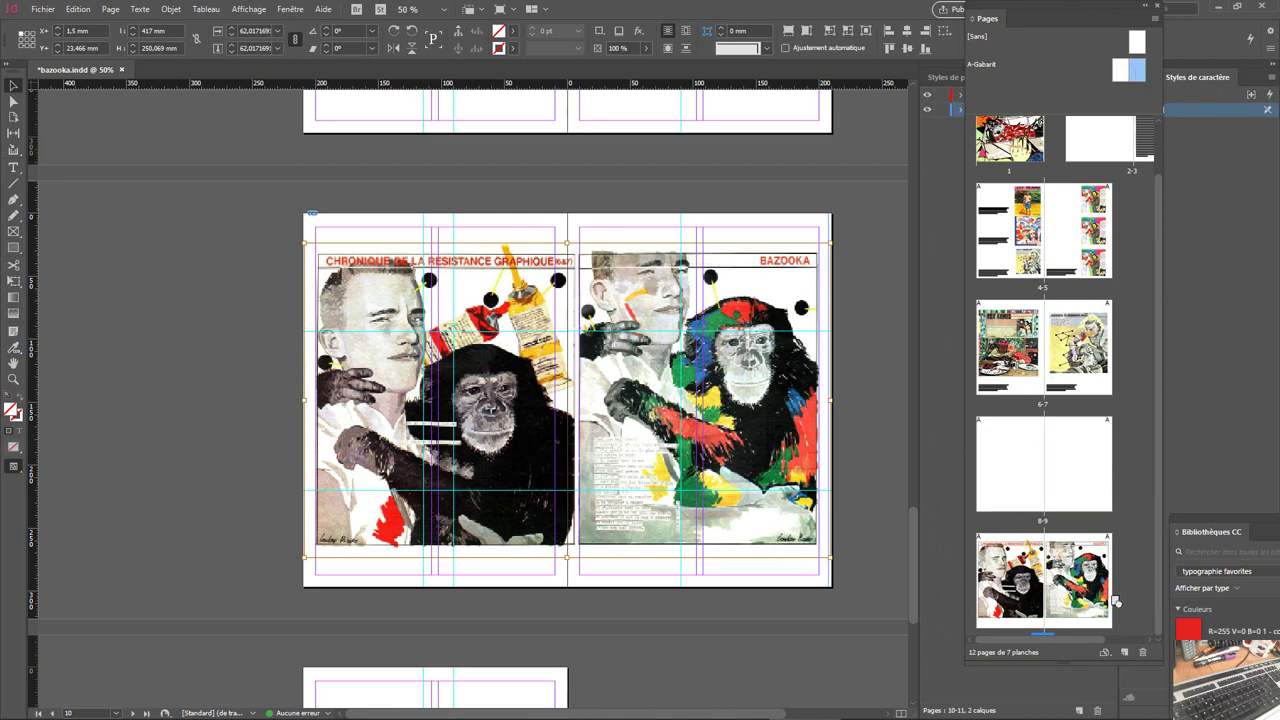
left_click_drag(1115, 601, 1108, 612)
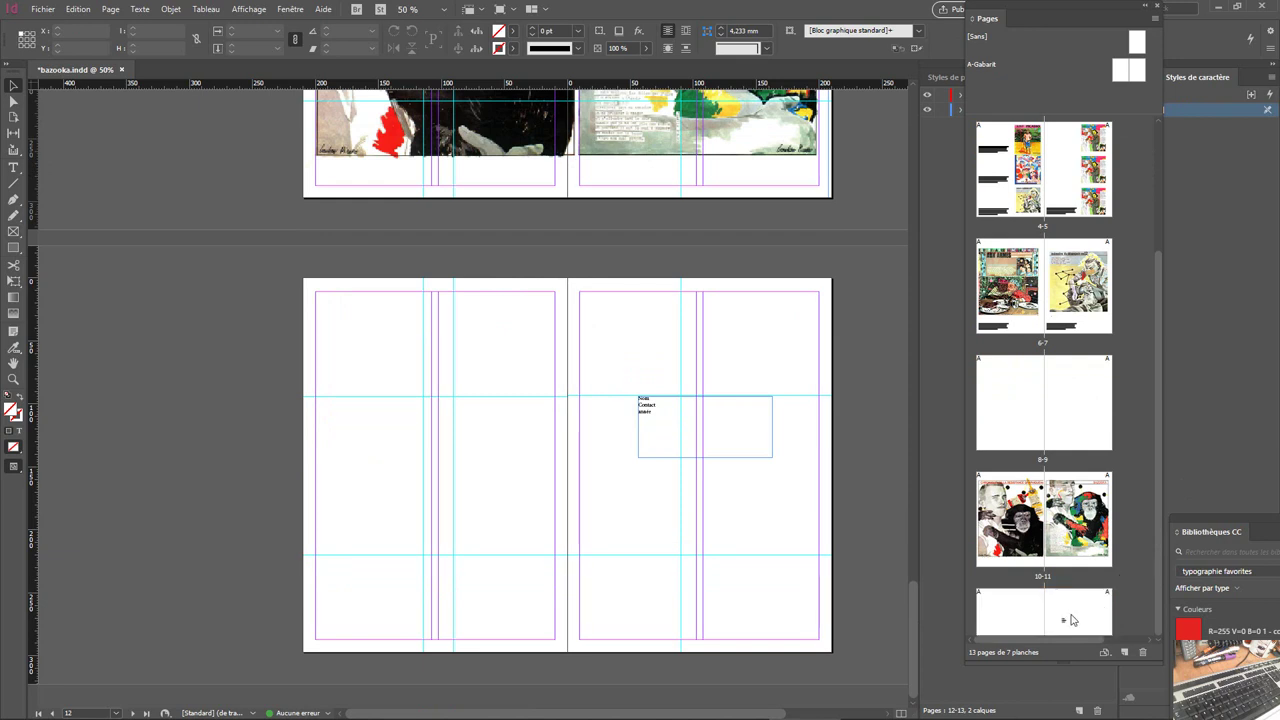
left_click(1072, 615)
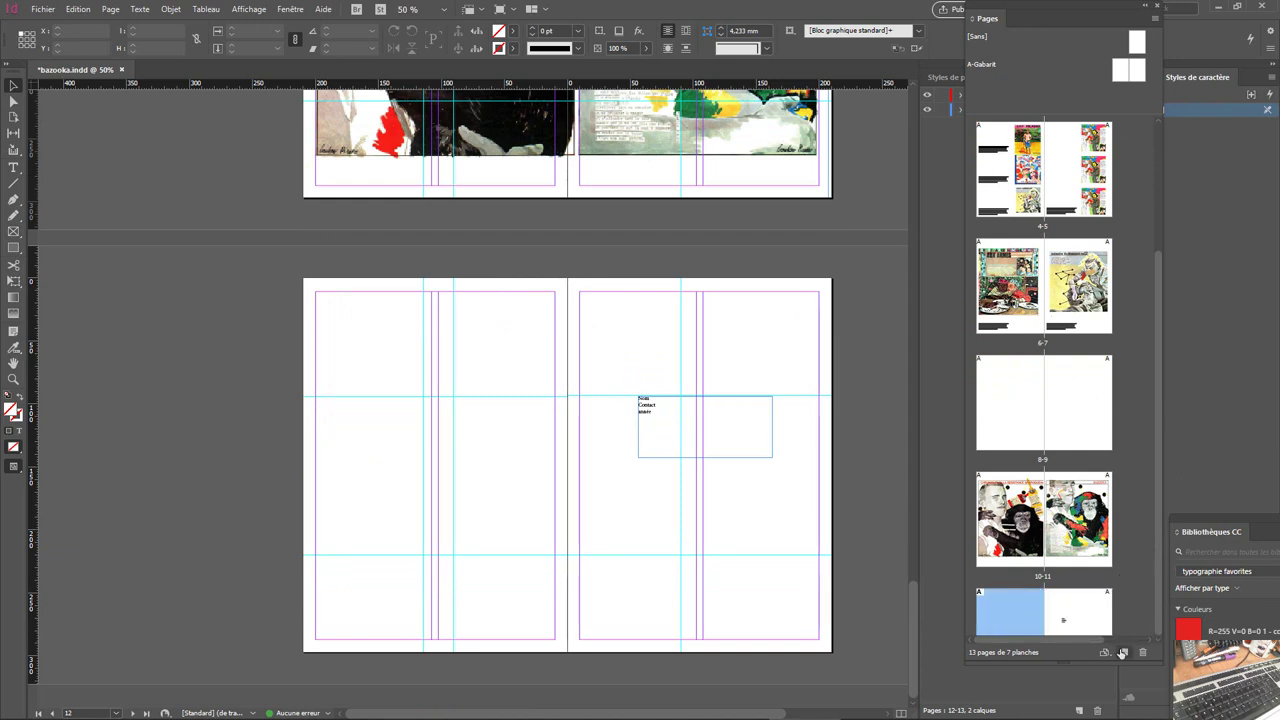
left_click(1143, 652)
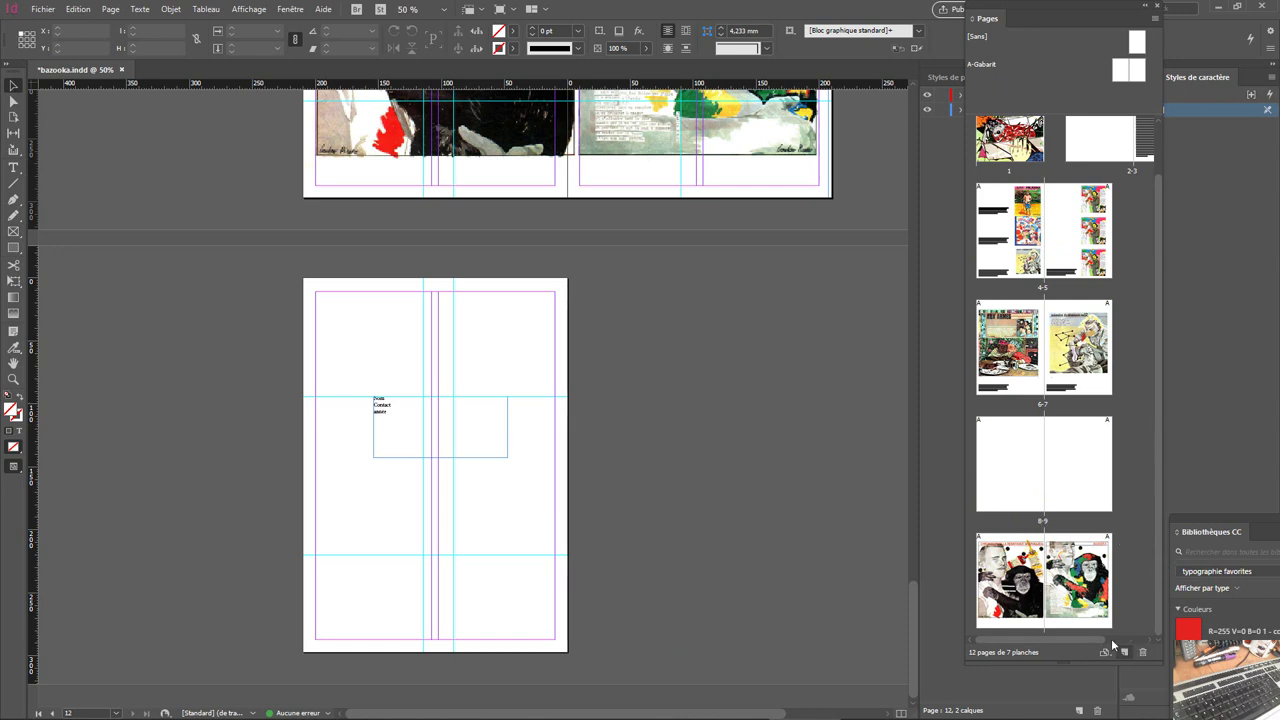
- Apply the texte courant paragraph style to the contact text lines on page 12
left_click(1020, 477)
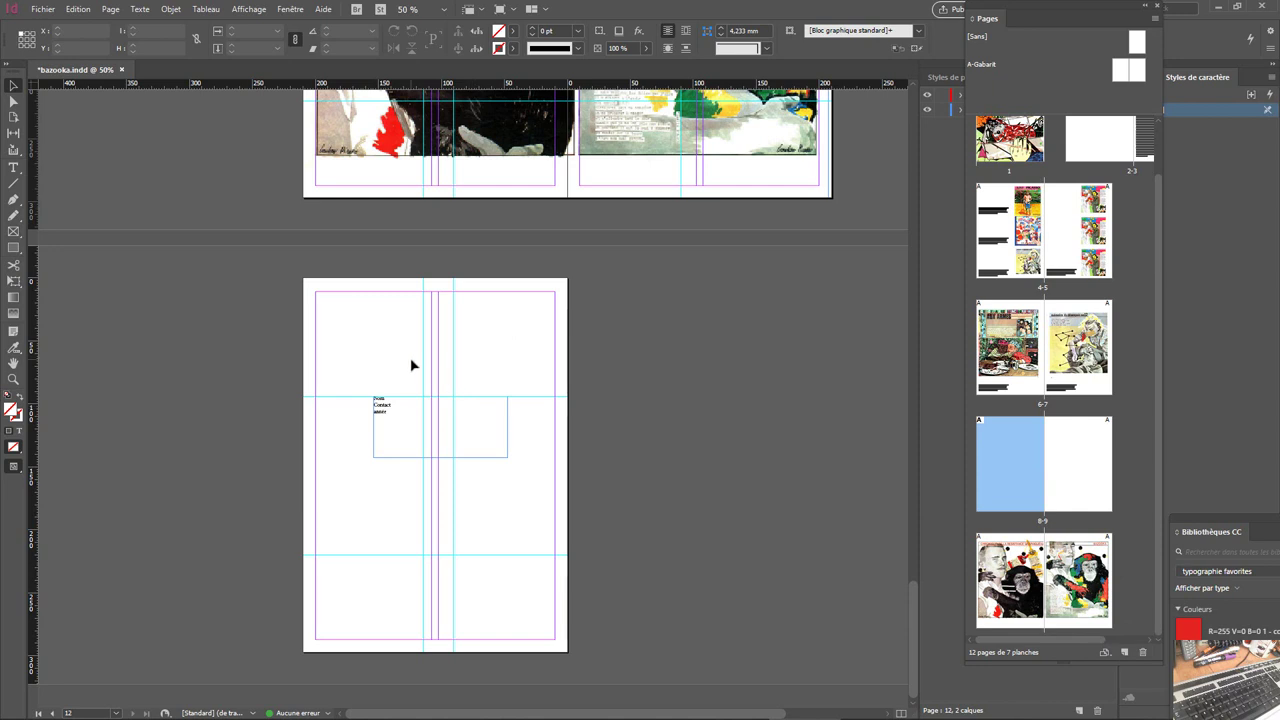
double_click(387, 424)
left_click_drag(388, 416, 371, 392)
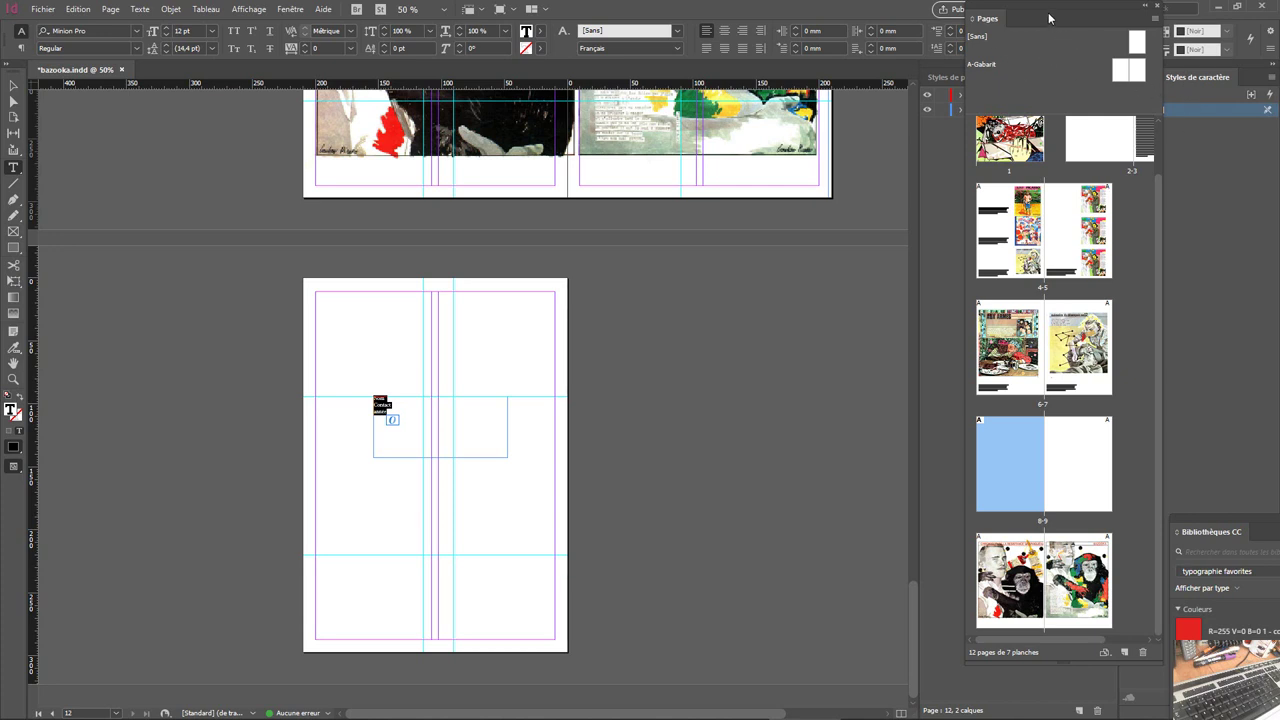
left_click_drag(1049, 18, 1025, 170)
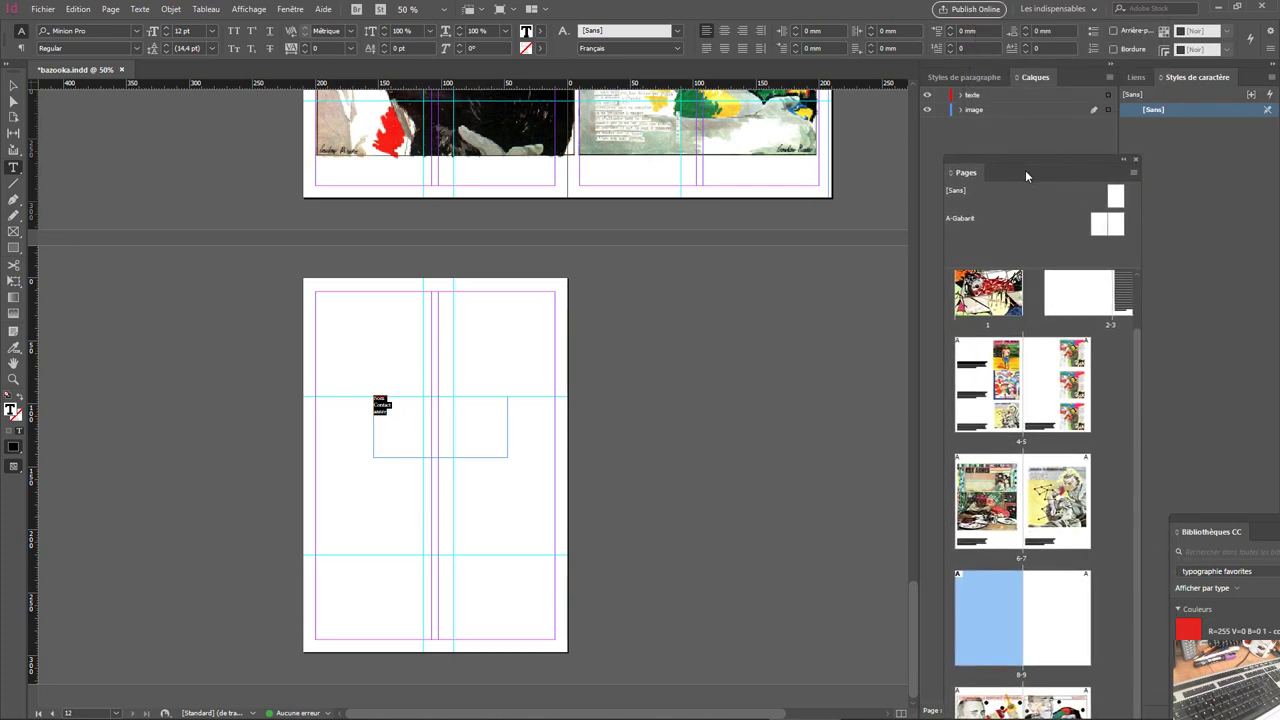
left_click(963, 78)
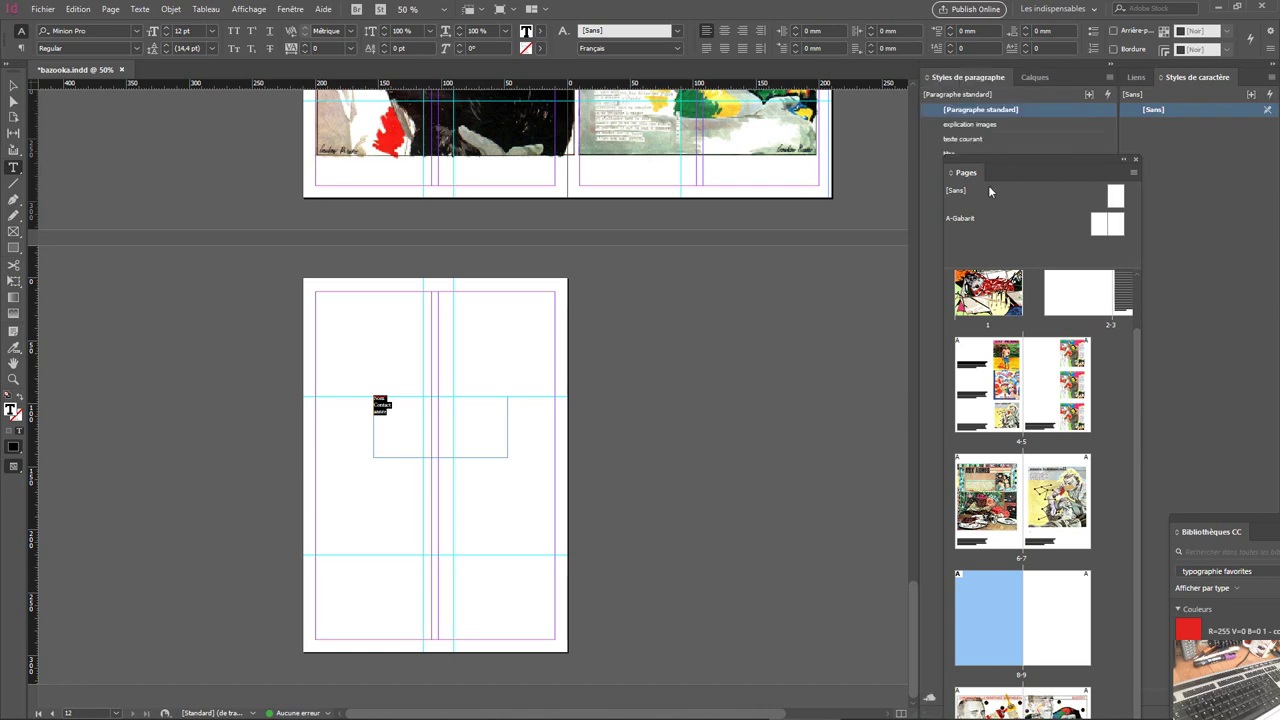
left_click(965, 140)
left_click(445, 441)
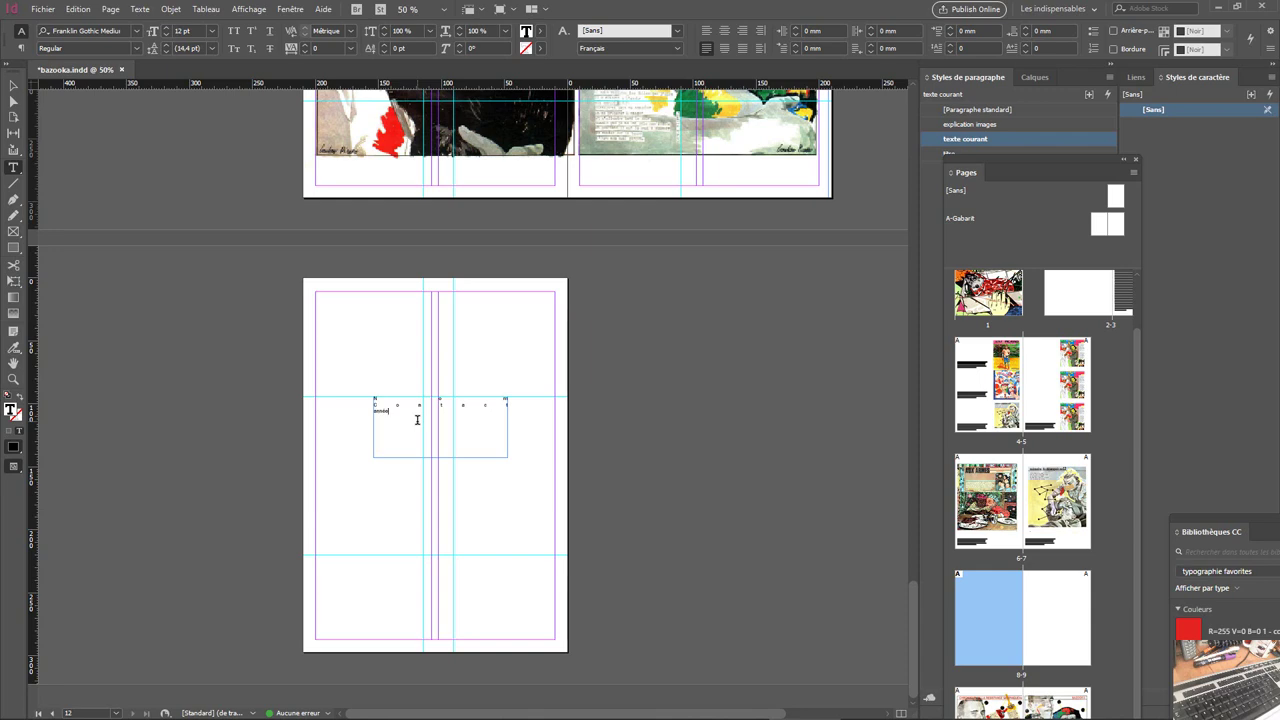
- Start a new paragraph style named annotation, based on texte courant, from the selected page 12 contact text
left_click_drag(417, 419, 366, 379)
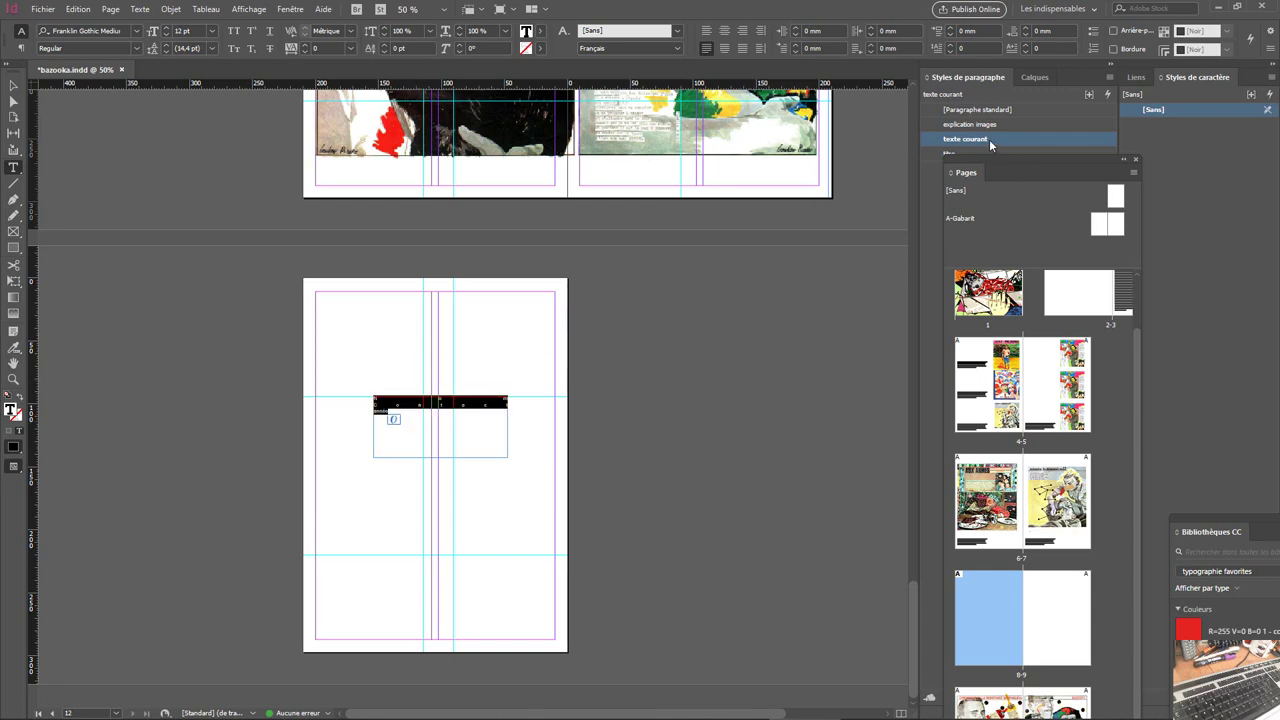
left_click(1109, 80)
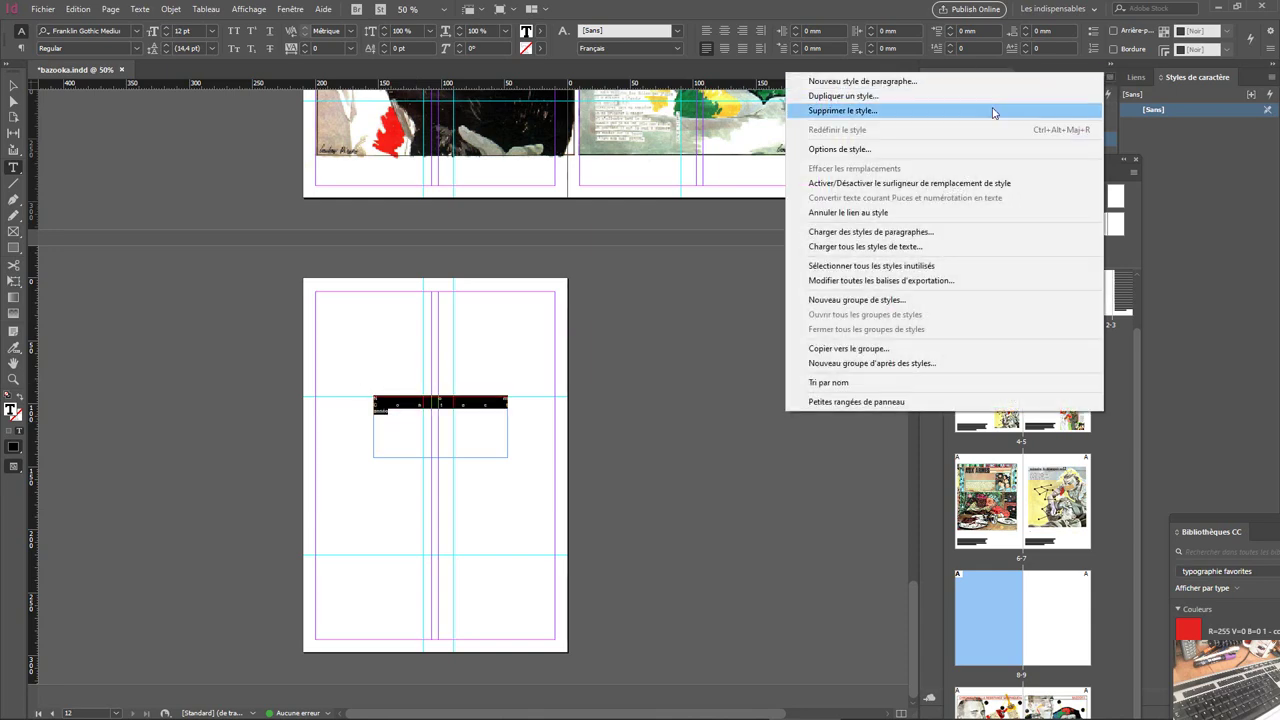
left_click(936, 83)
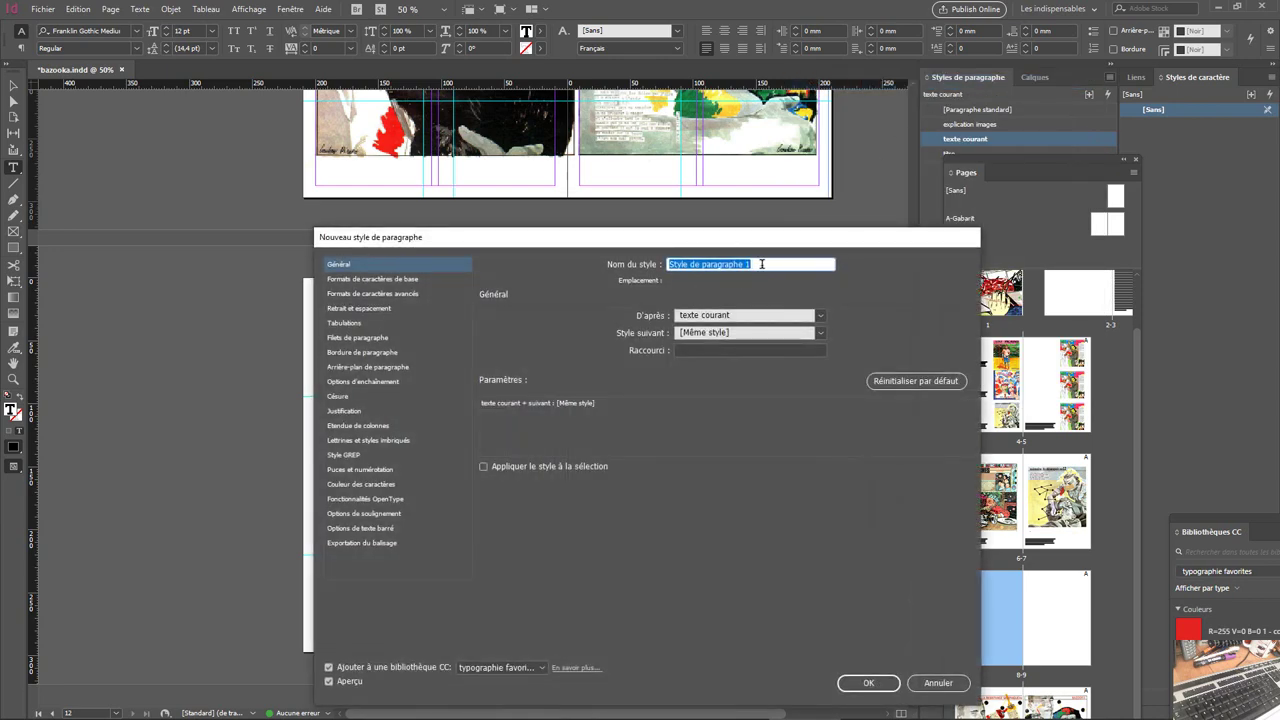
type("abb")
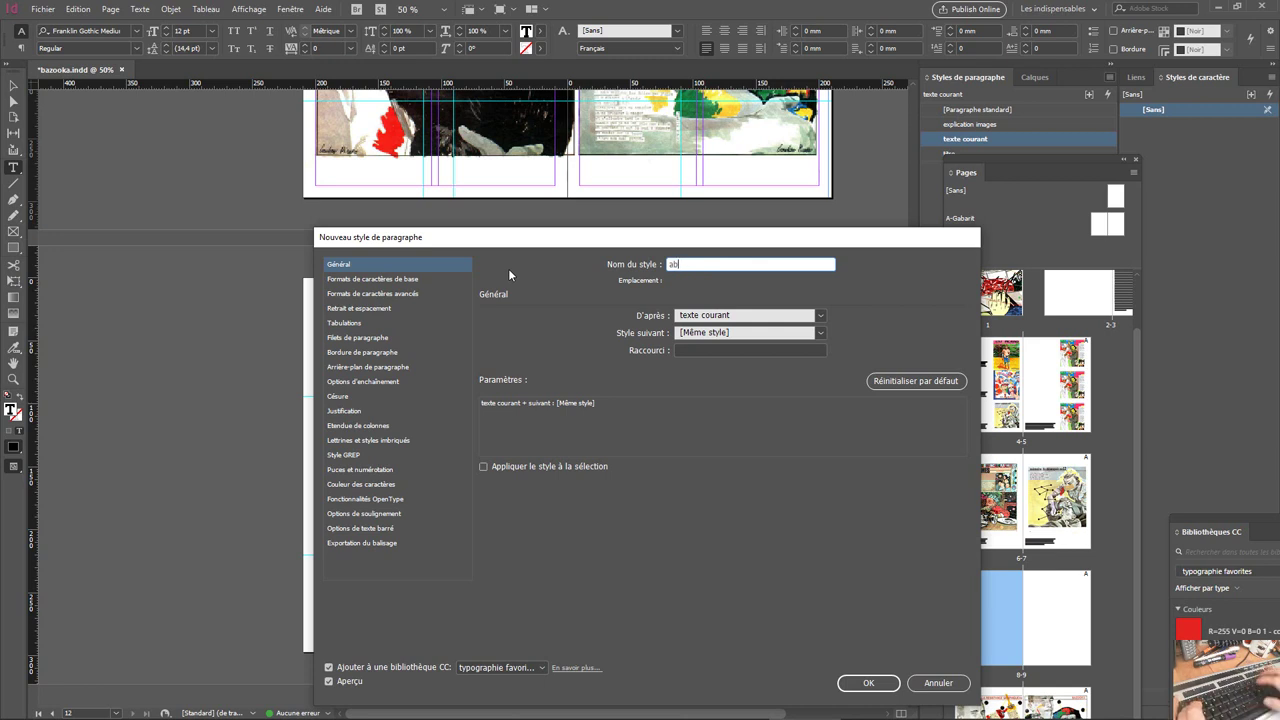
key("BackSpace")
key("BackSpace")
type("nnotatio")
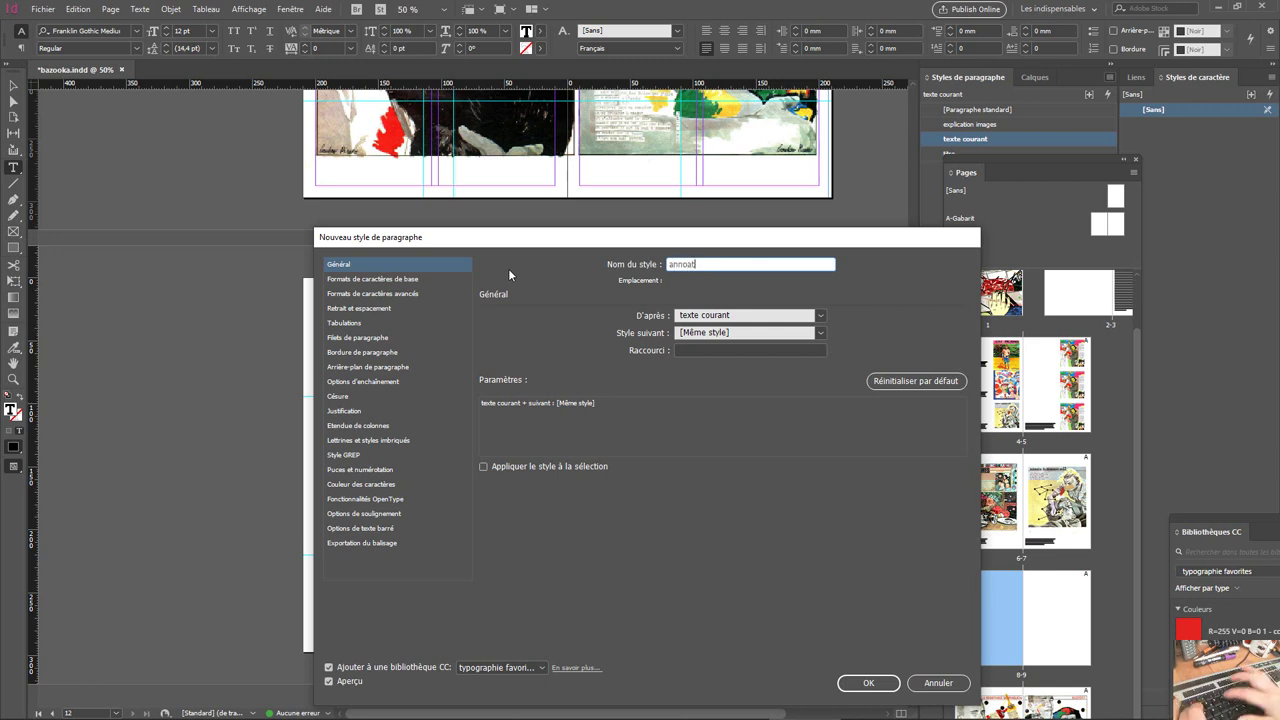
key("BackSpace")
key("BackSpace")
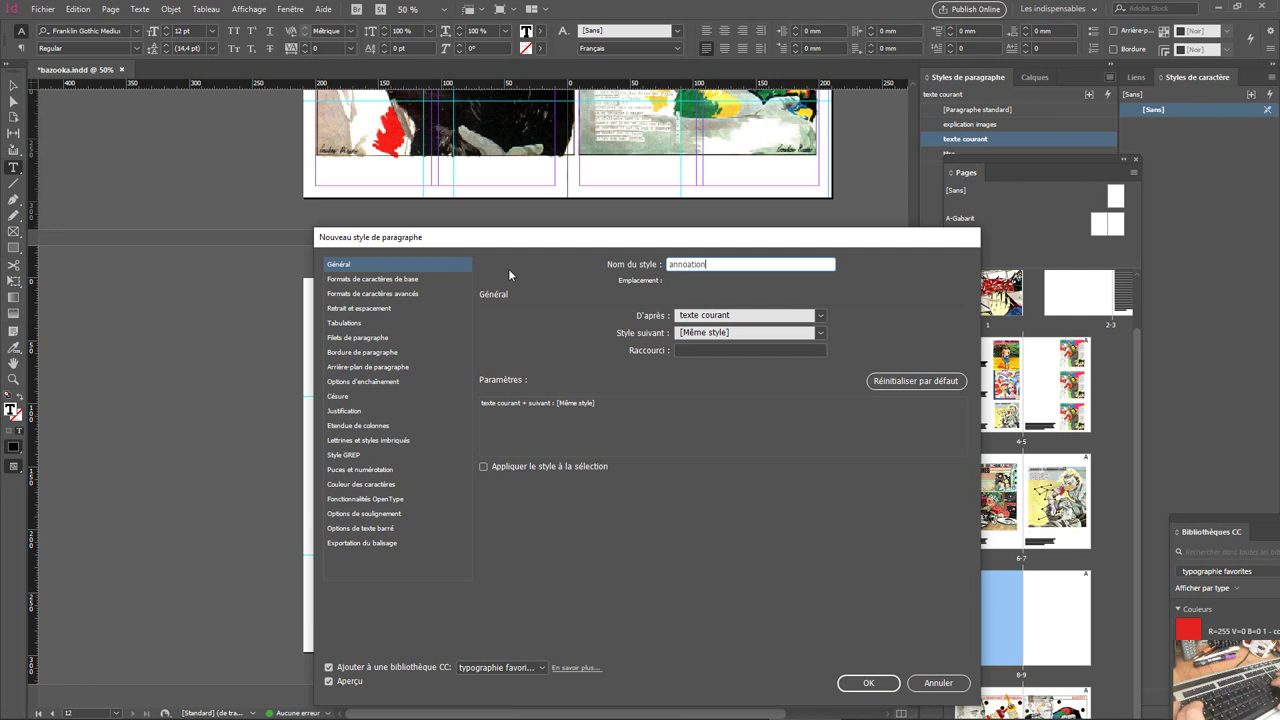
key("BackSpace")
key("BackSpace")
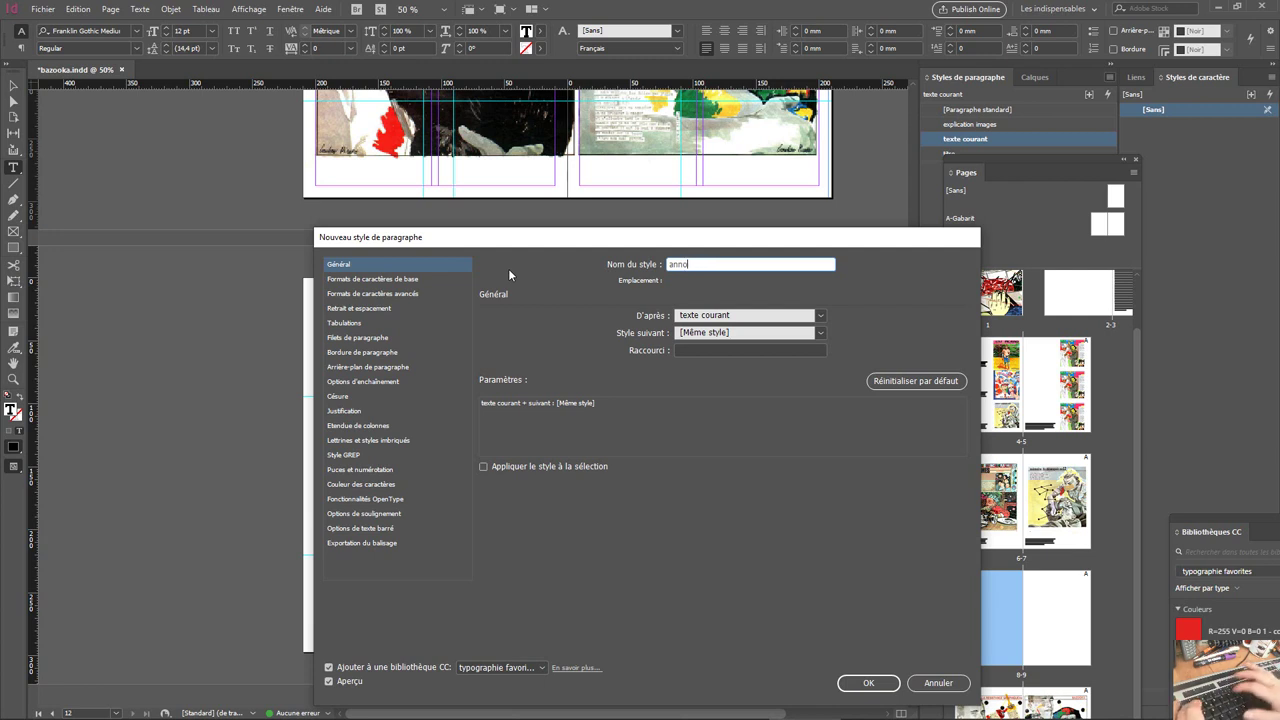
type("tation")
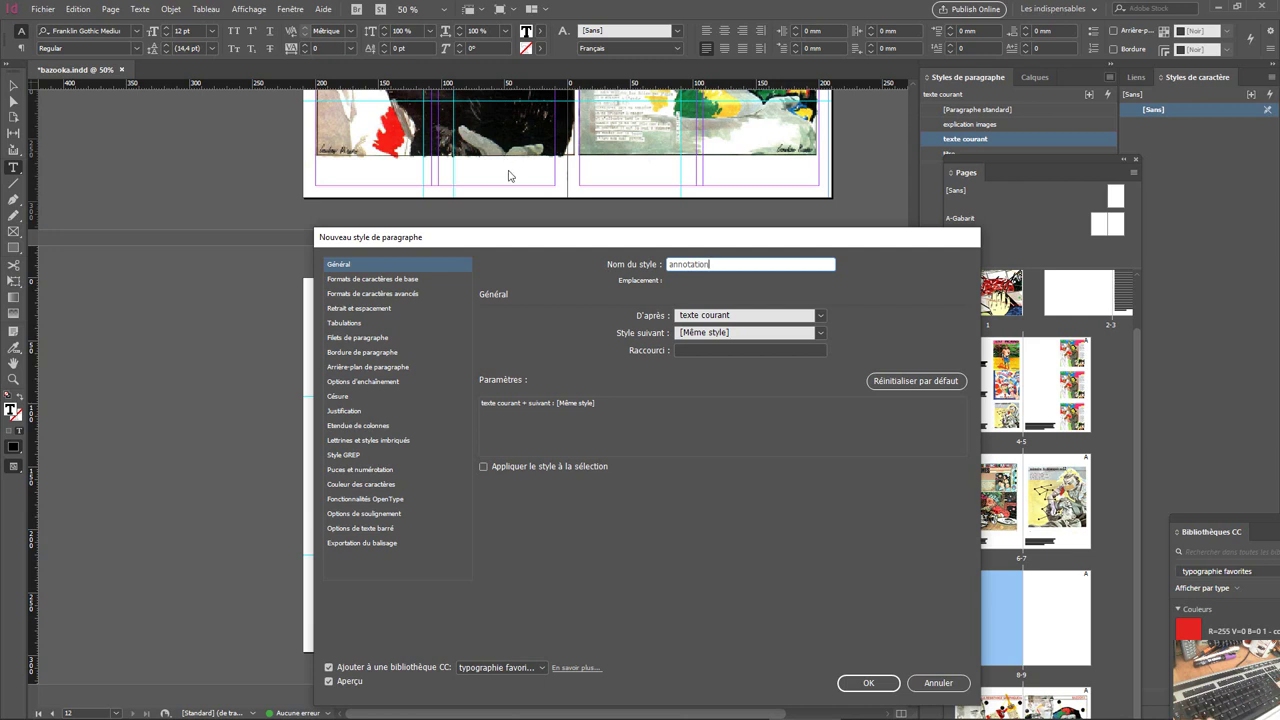
- Set the annotation style's basic character formats to 18 pt with the Italic font style
left_click(414, 281)
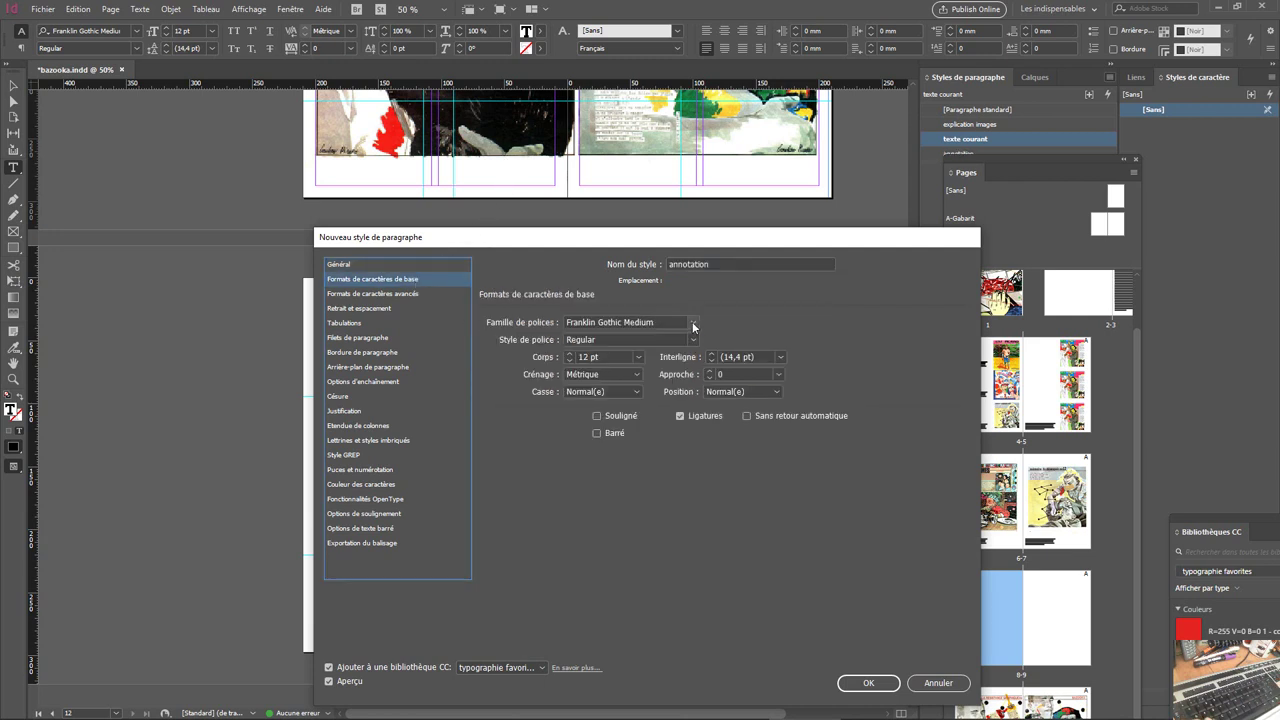
left_click(693, 323)
left_click(693, 323)
left_click(640, 358)
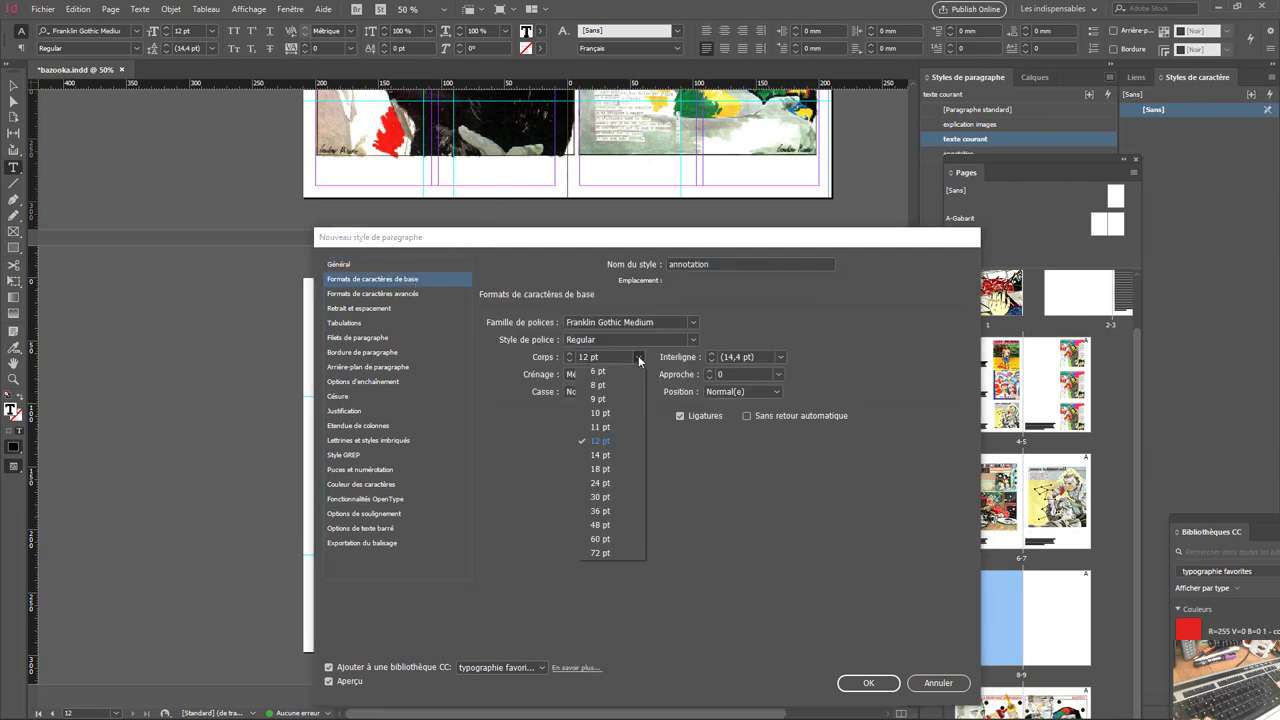
left_click(616, 468)
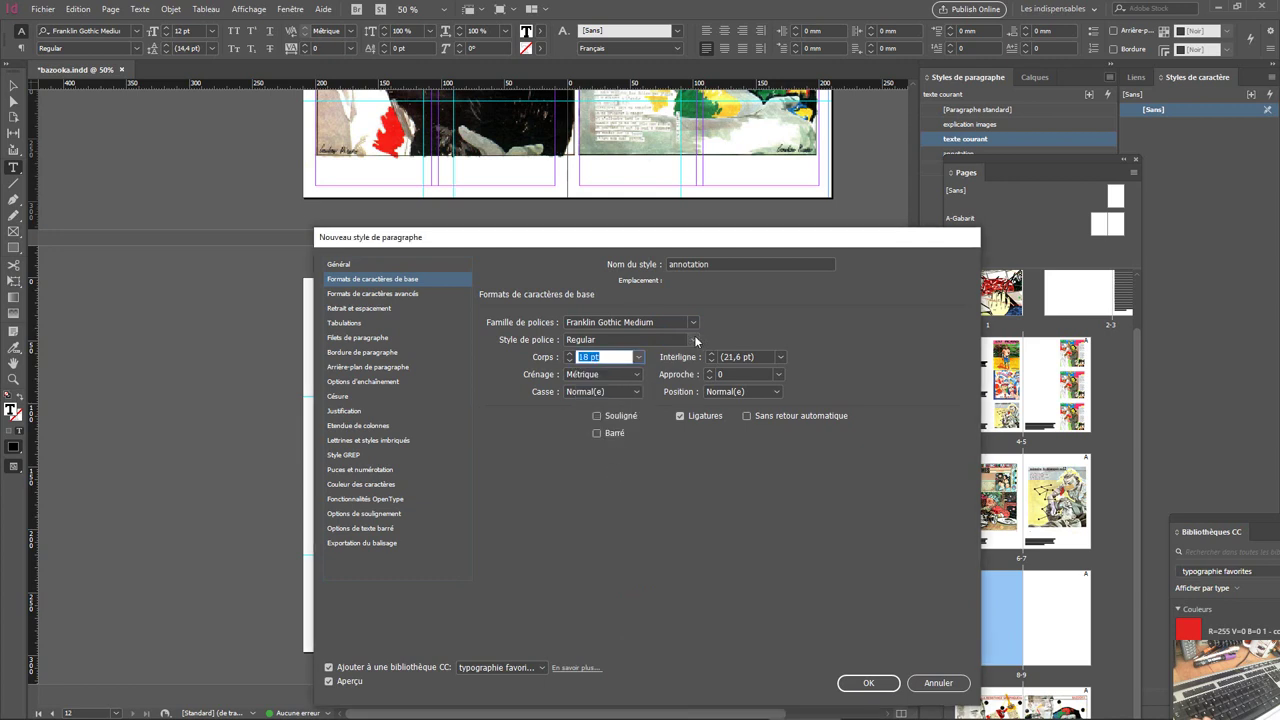
left_click(693, 340)
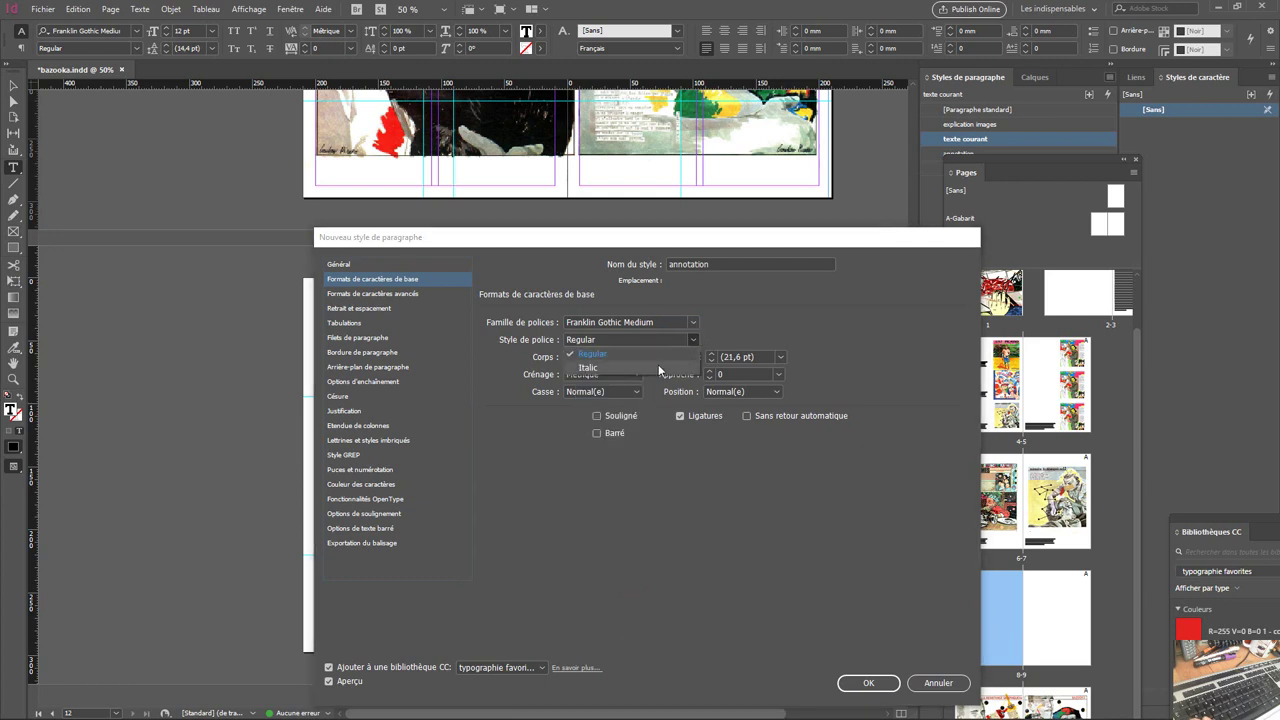
left_click(658, 364)
- Set the annotation style's font to DejaVu Sans Bold and create the style
left_click(693, 323)
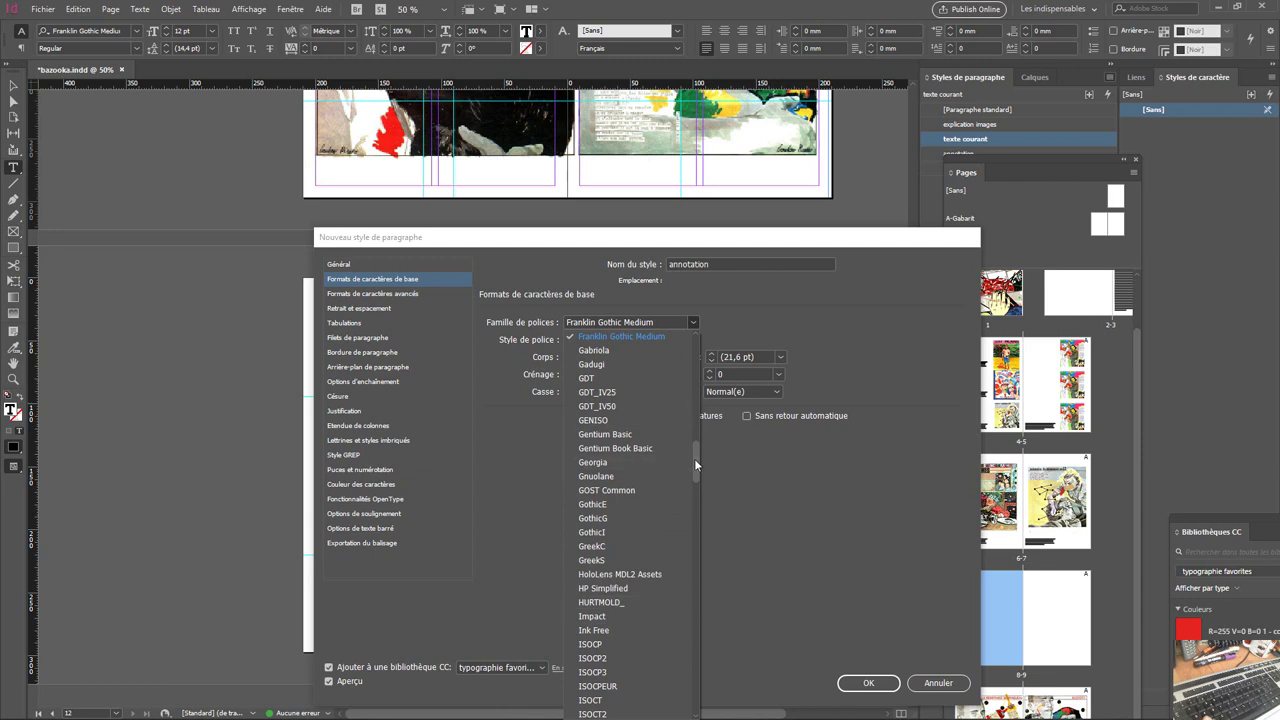
left_click_drag(694, 458, 694, 352)
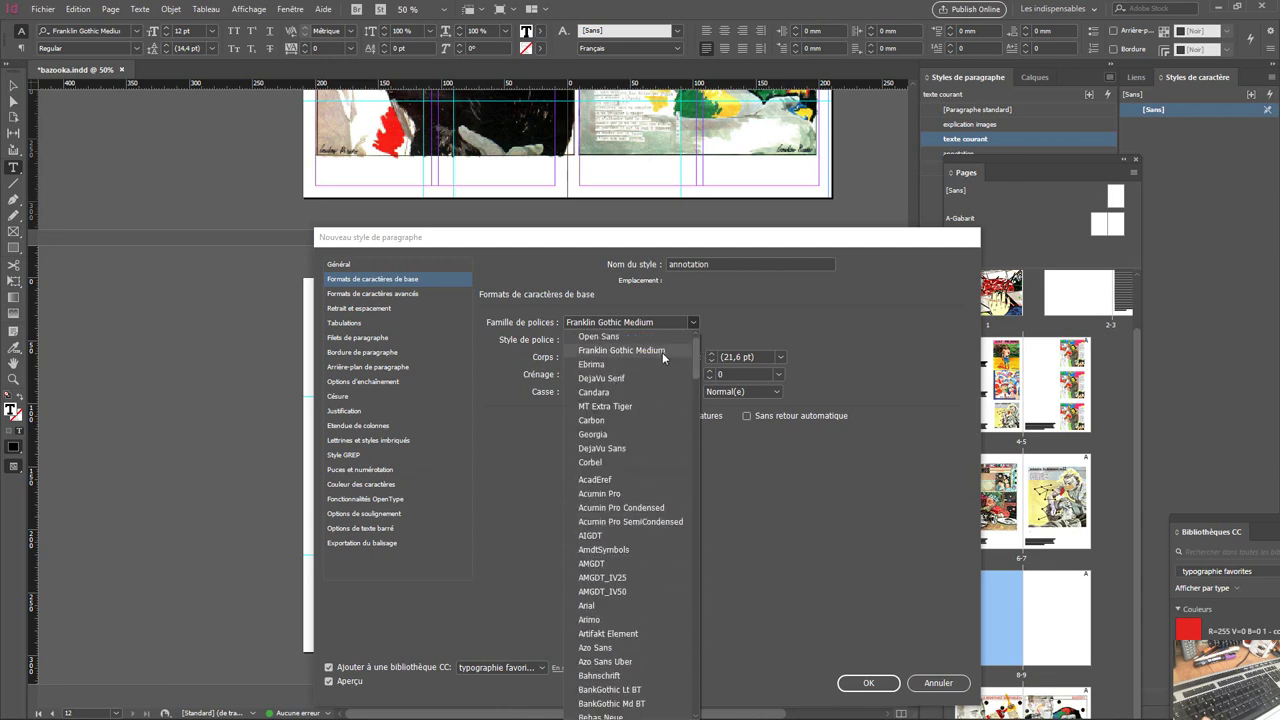
left_click(613, 449)
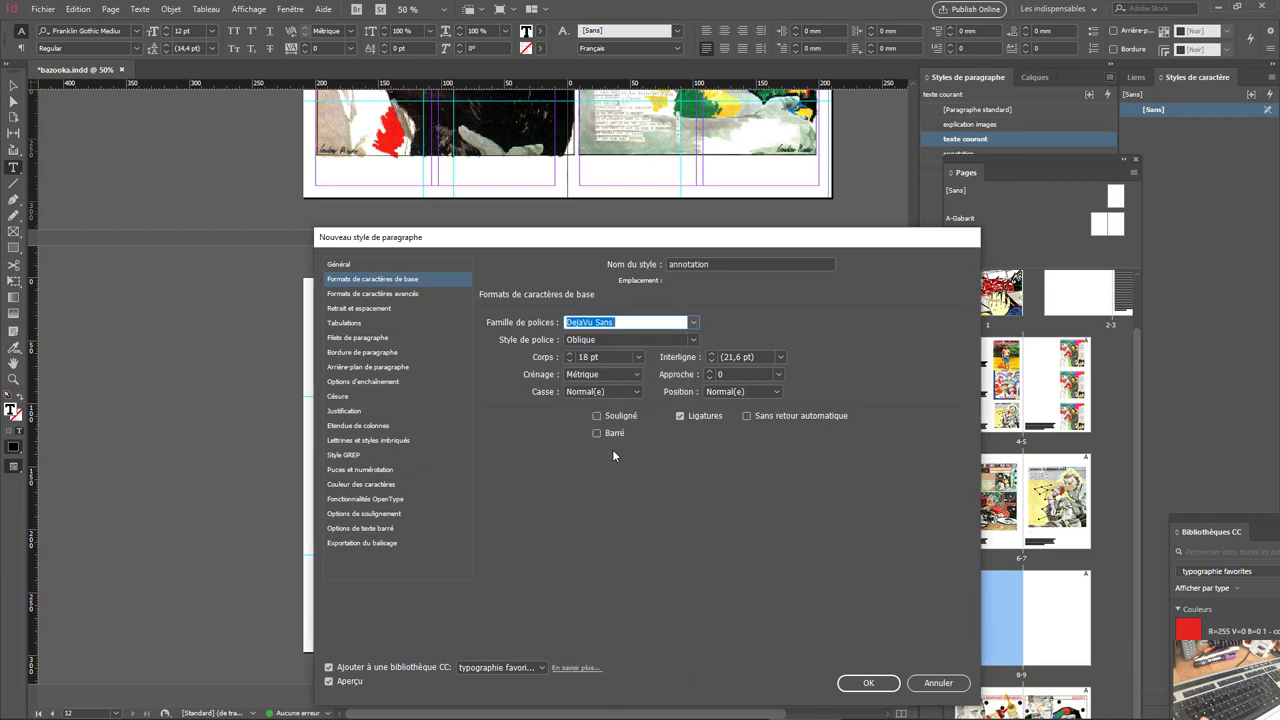
left_click(692, 340)
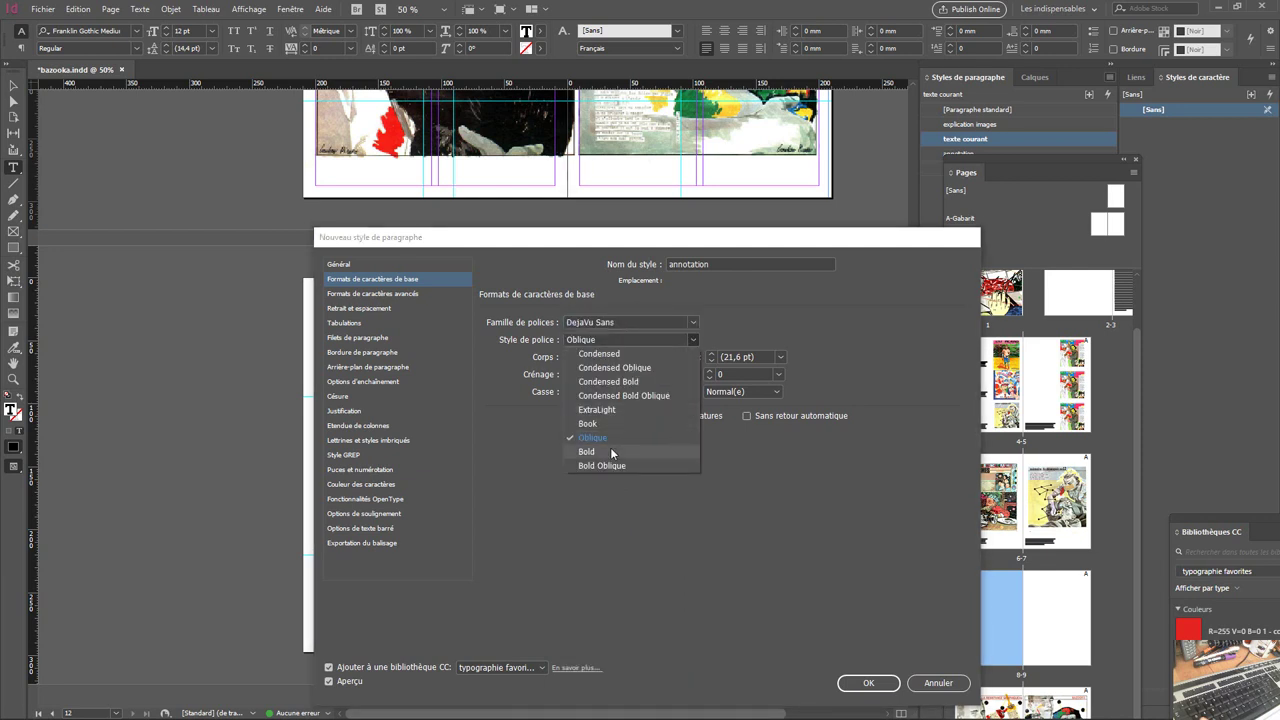
left_click(609, 451)
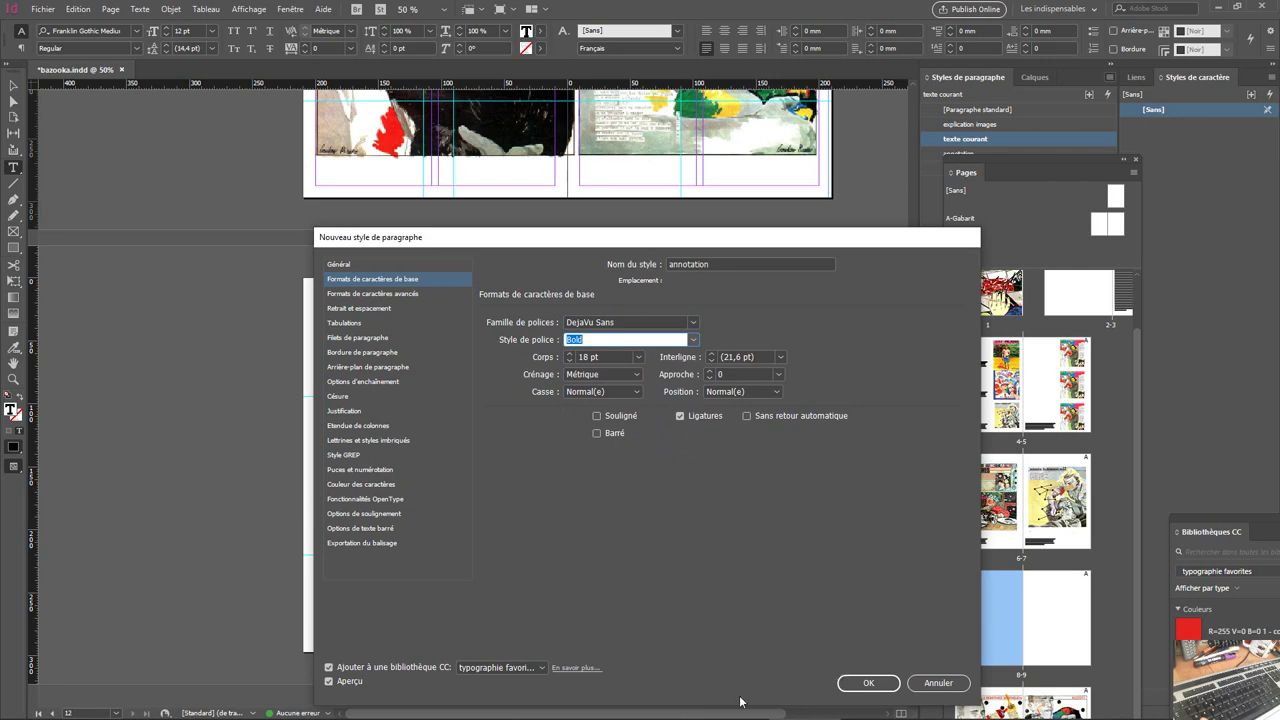
left_click(866, 686)
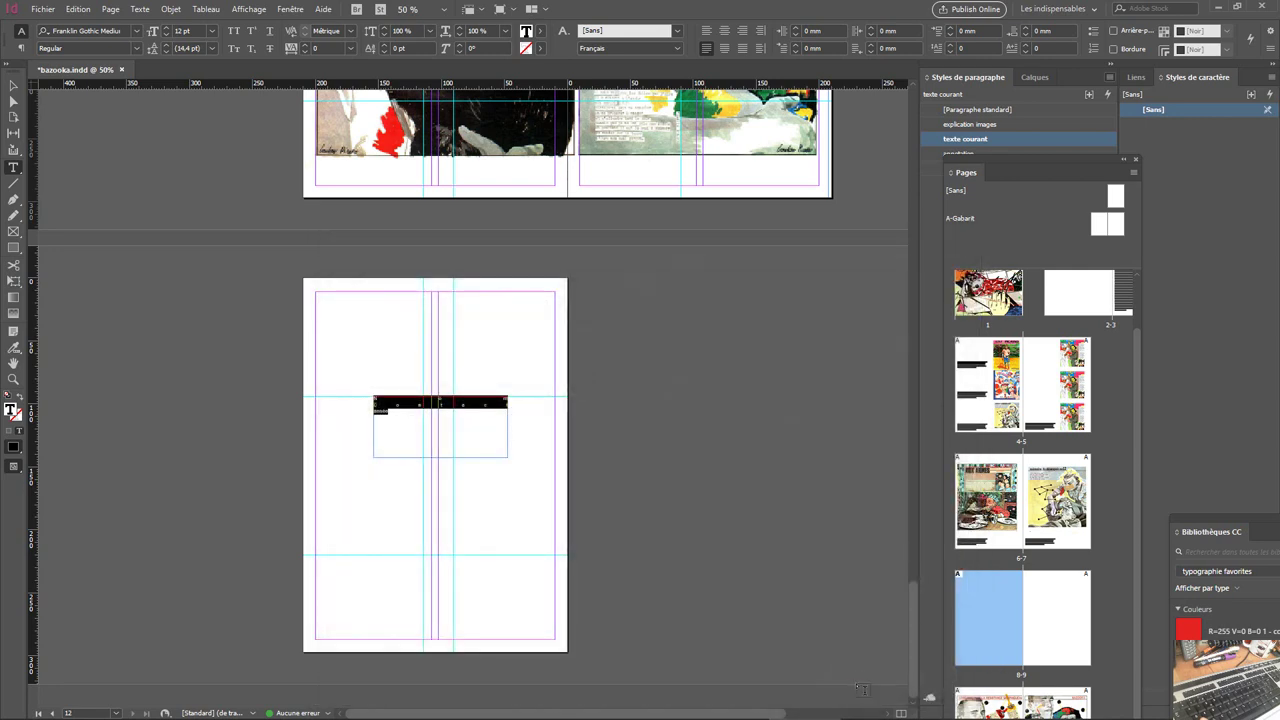
- Reselect the page 12 contact text, dock the floating page thumbnails beside the layers, and show the paragraph styles
left_click(401, 418)
left_click_drag(401, 418, 360, 376)
left_click_drag(957, 175, 1044, 81)
left_click(985, 79)
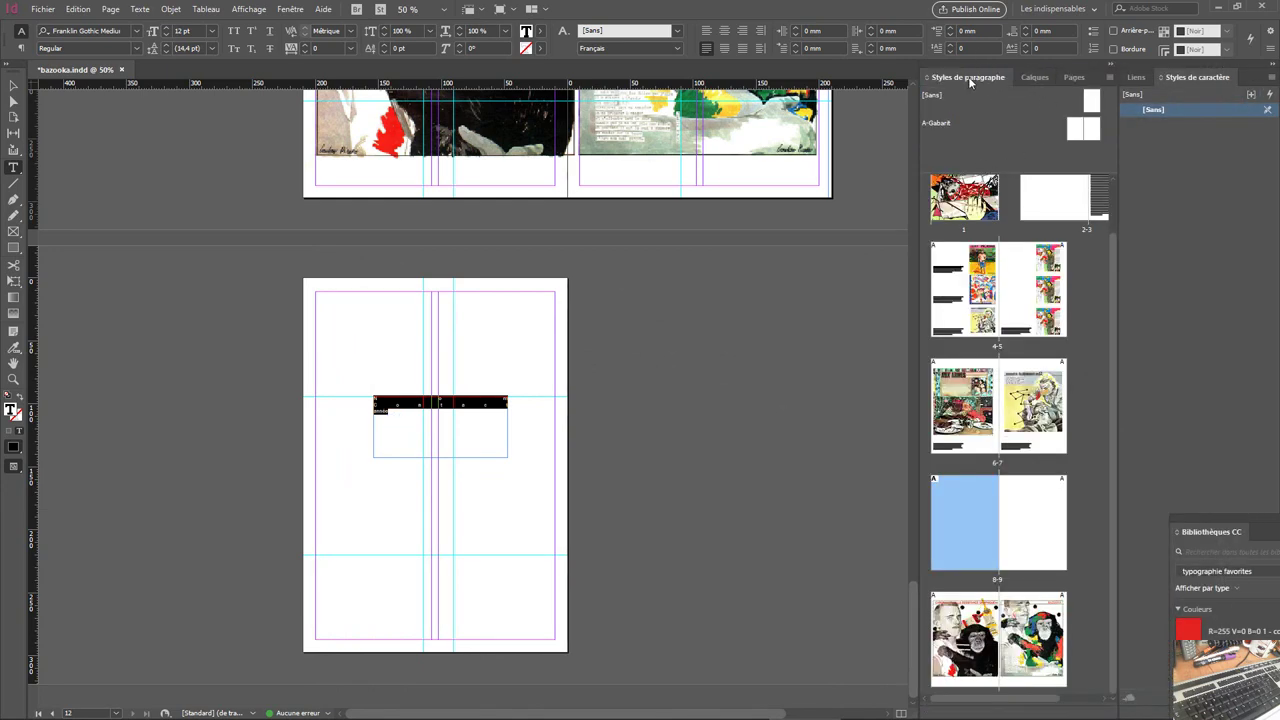
- Apply the annotation paragraph style to the contact text on page 12 and align it left
left_click(965, 158)
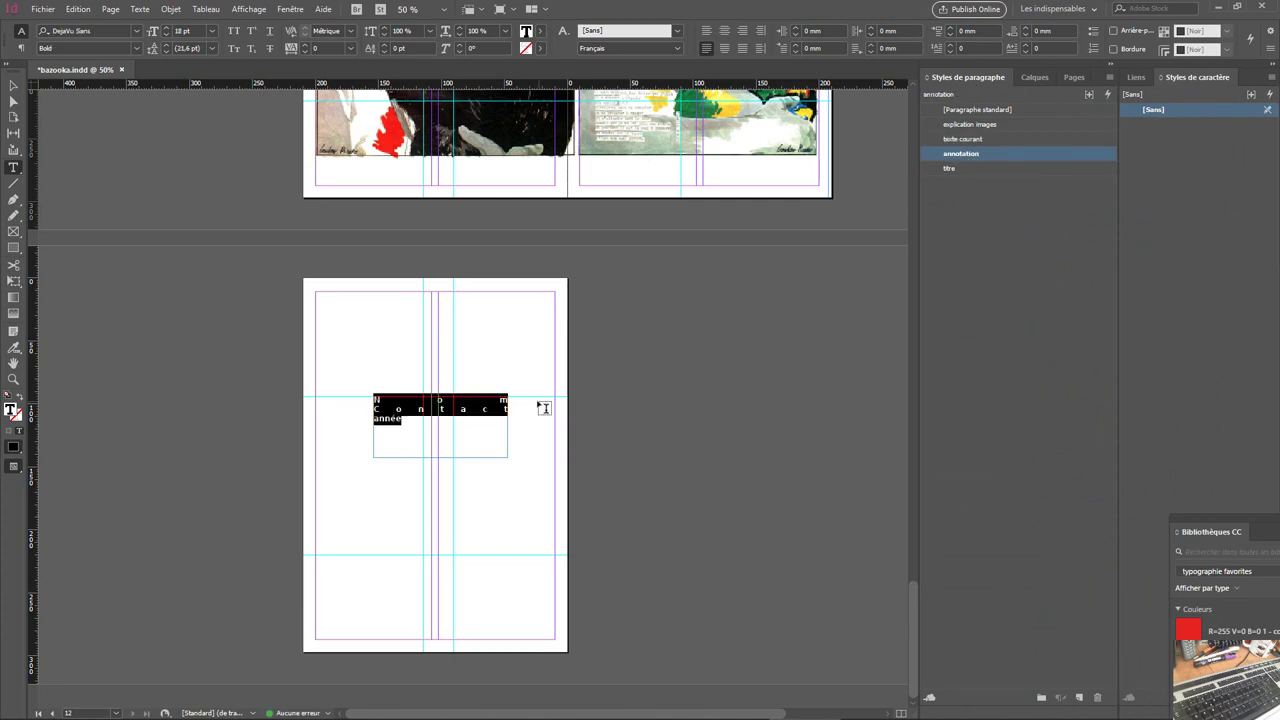
left_click(706, 30)
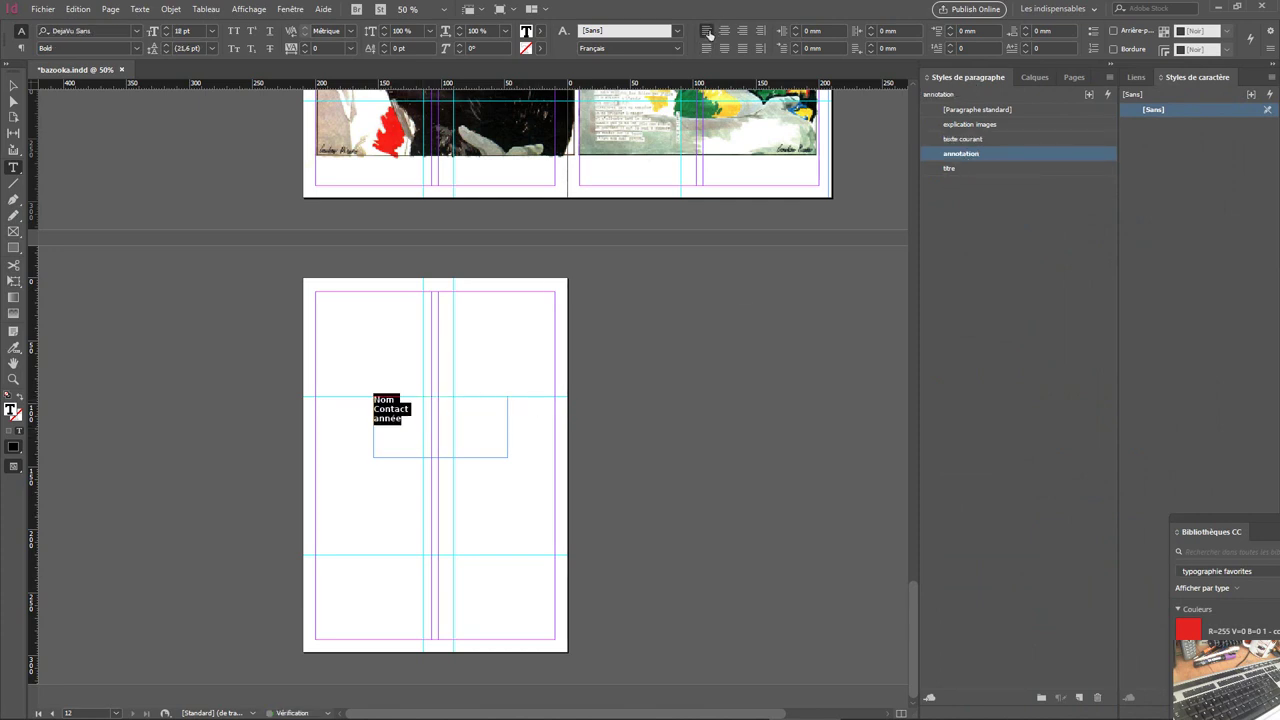
left_click(411, 424)
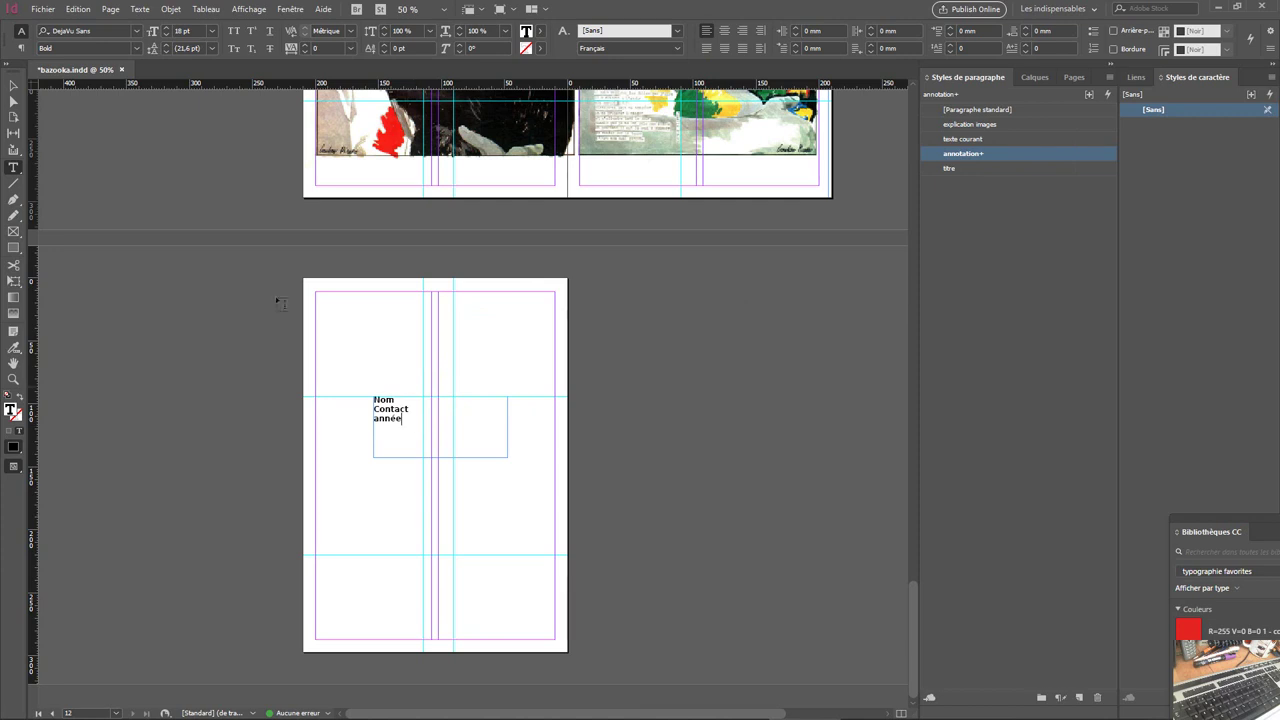
- Fit the contact text frame to its content and move it into the lower-right margin corner of page 12
left_click(12, 88)
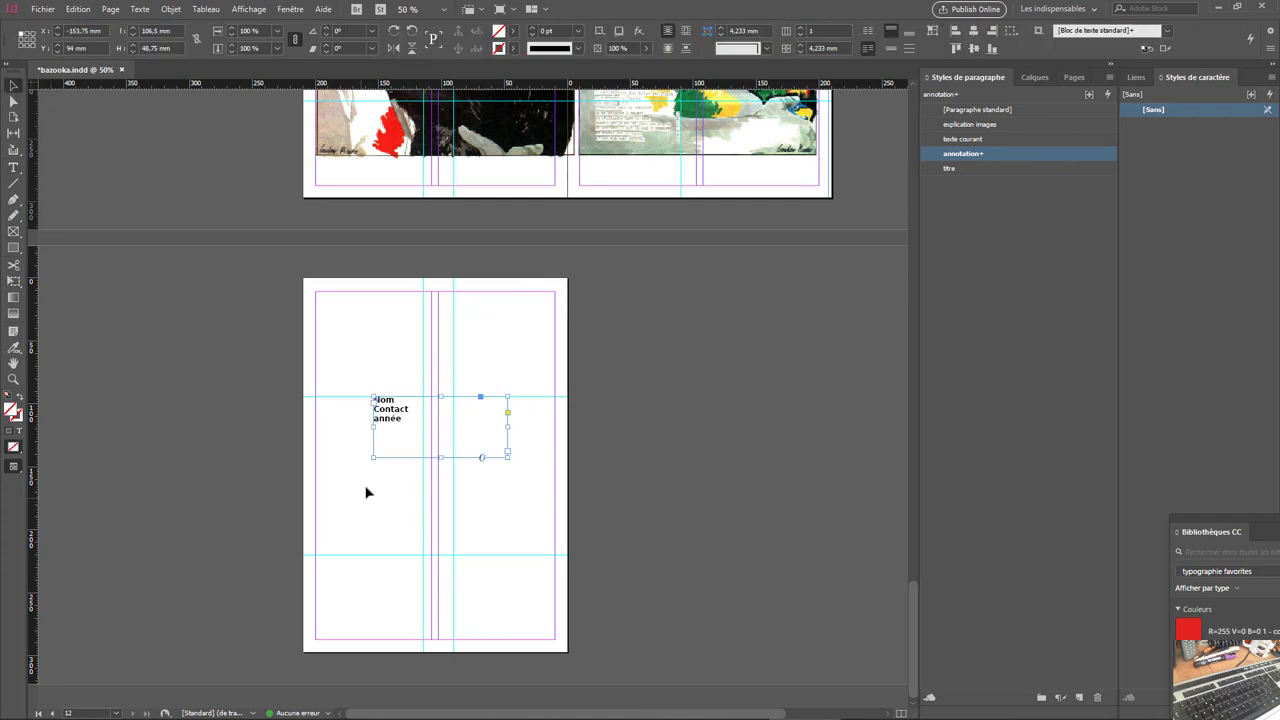
key("ctrl+alt+c")
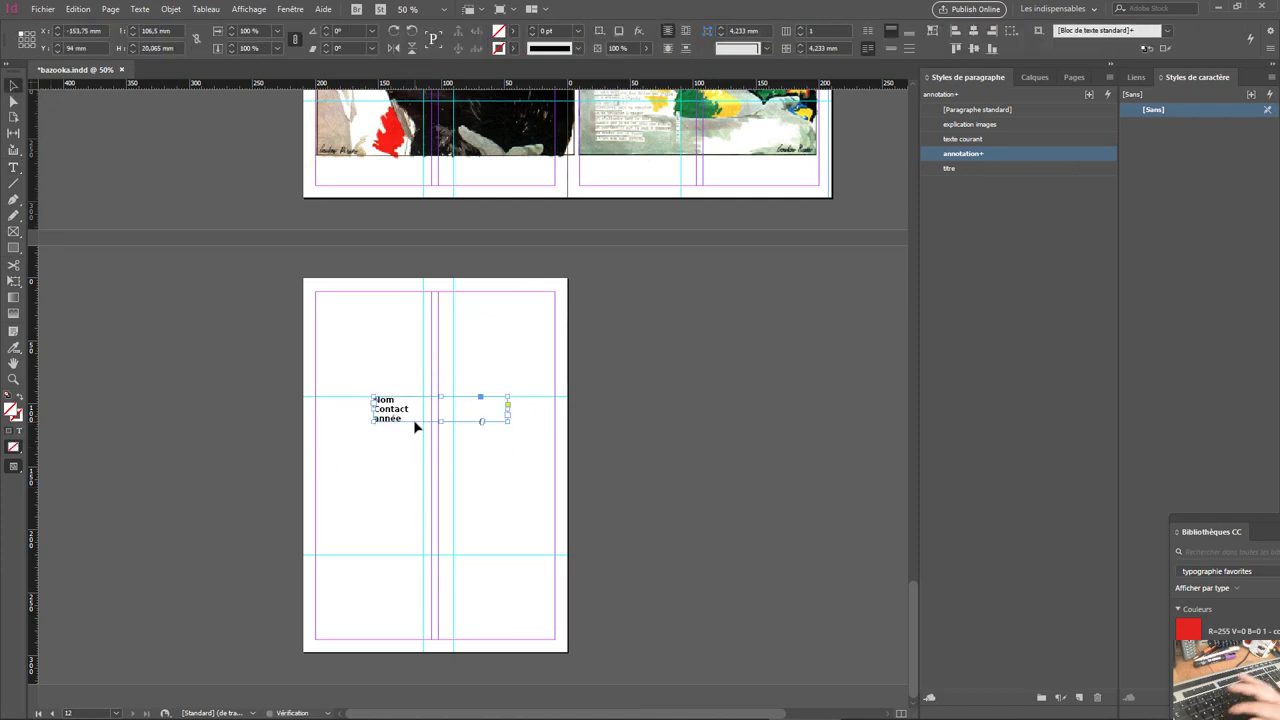
left_click_drag(414, 421, 433, 629)
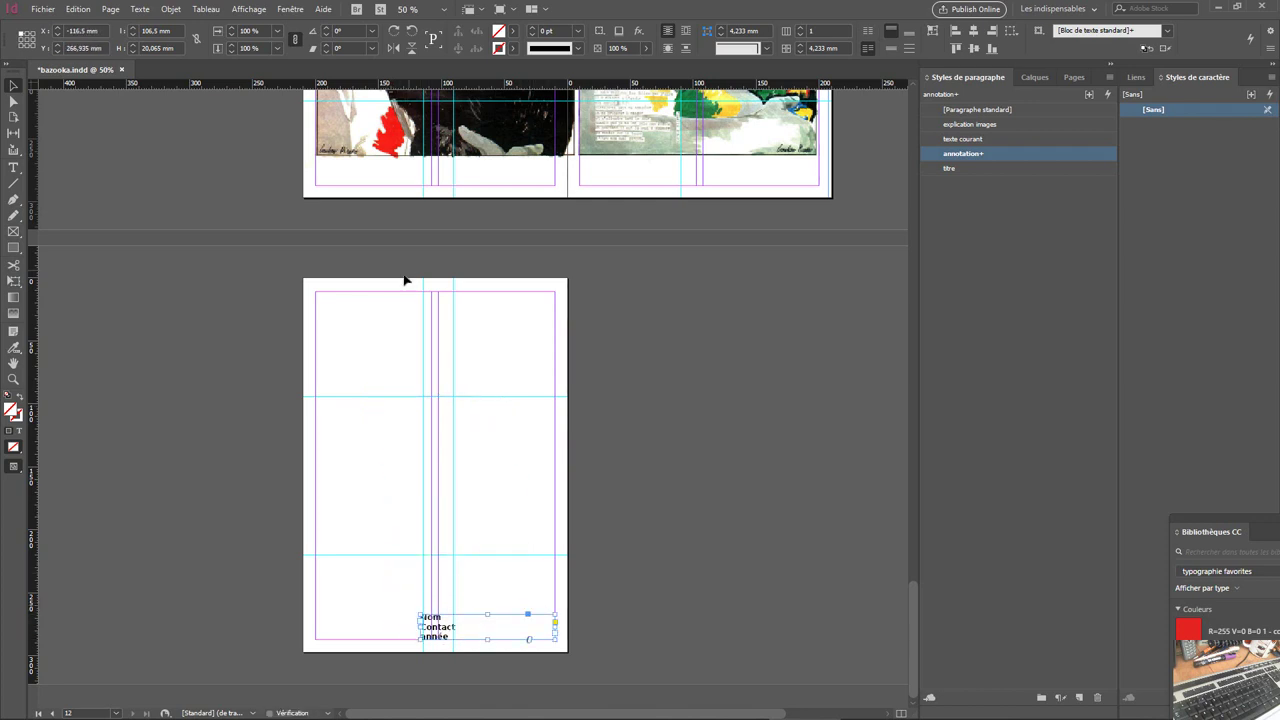
- Place the image bazooka (39) from page 12's upper-left margin corner, about 98 mm wide and 227 mm high
left_click(375, 378)
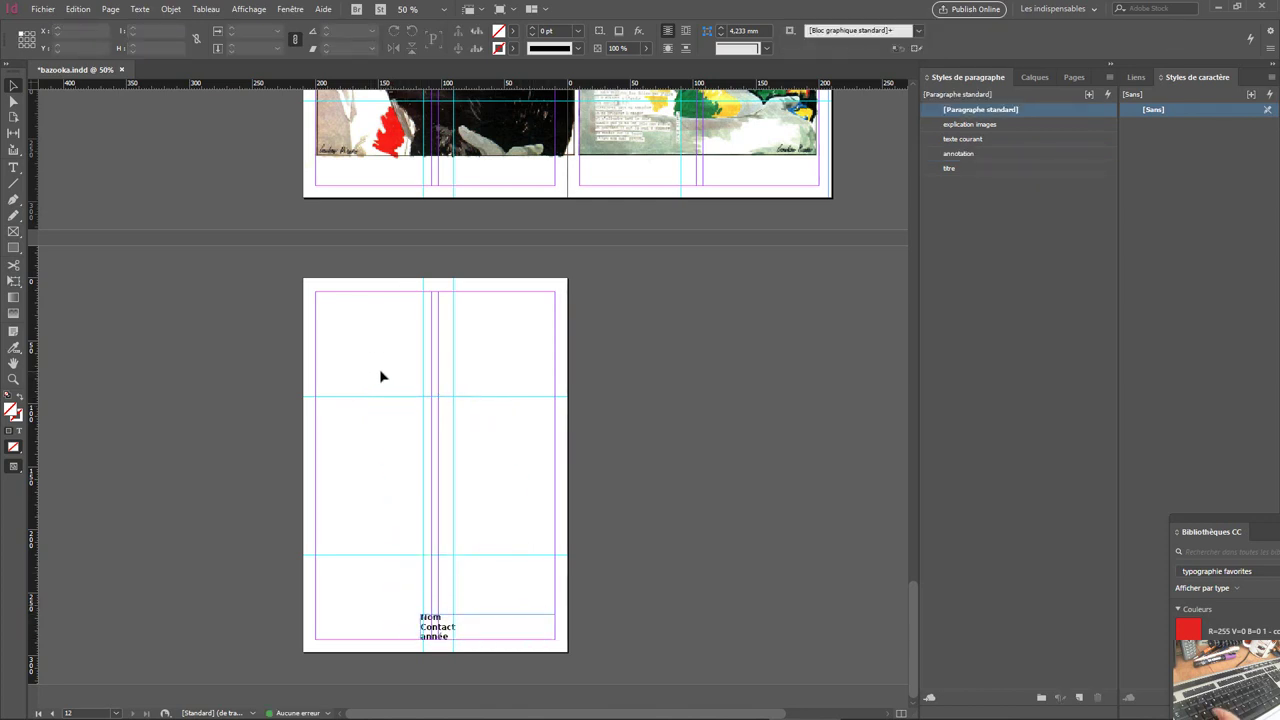
key("ctrl+d")
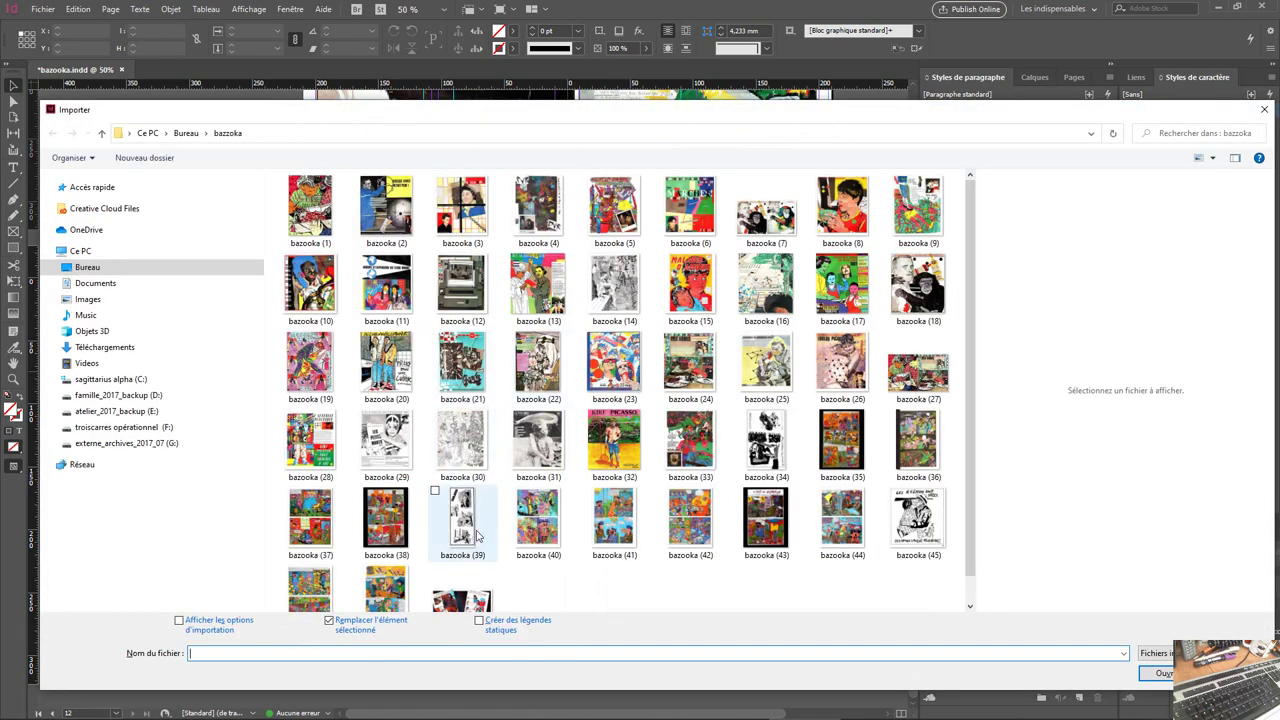
double_click(477, 537)
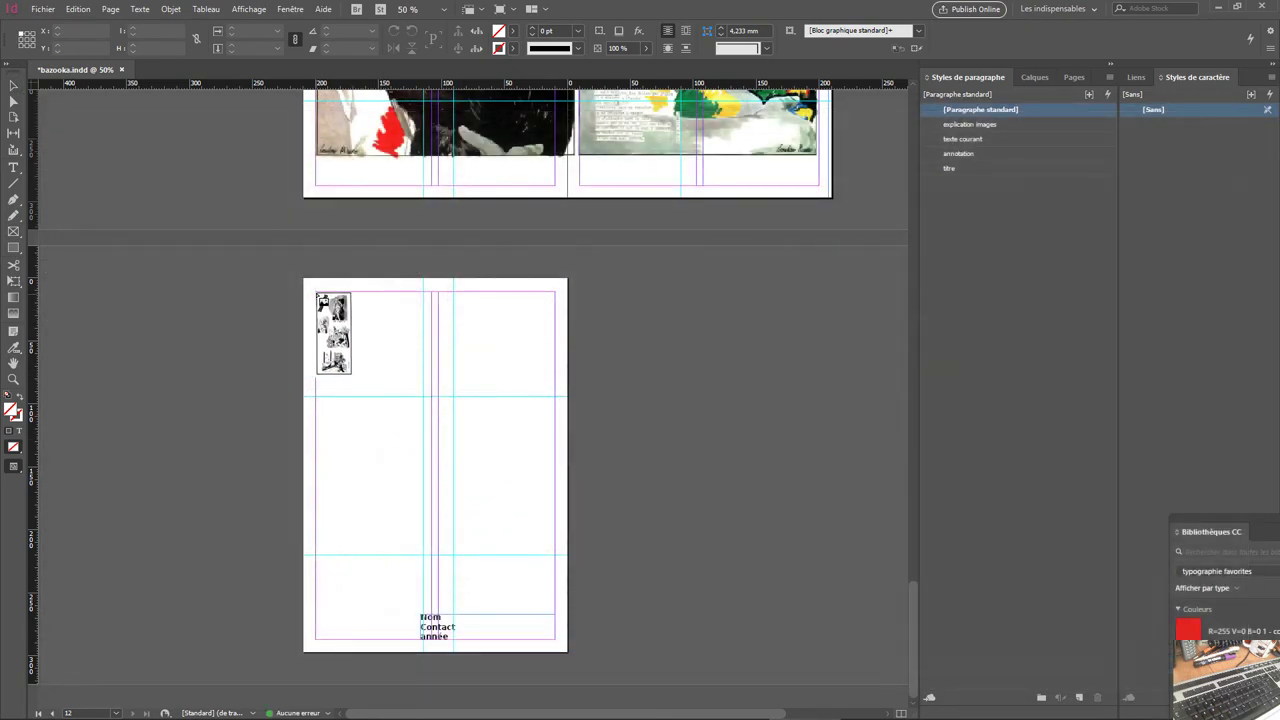
left_click_drag(317, 295, 356, 580)
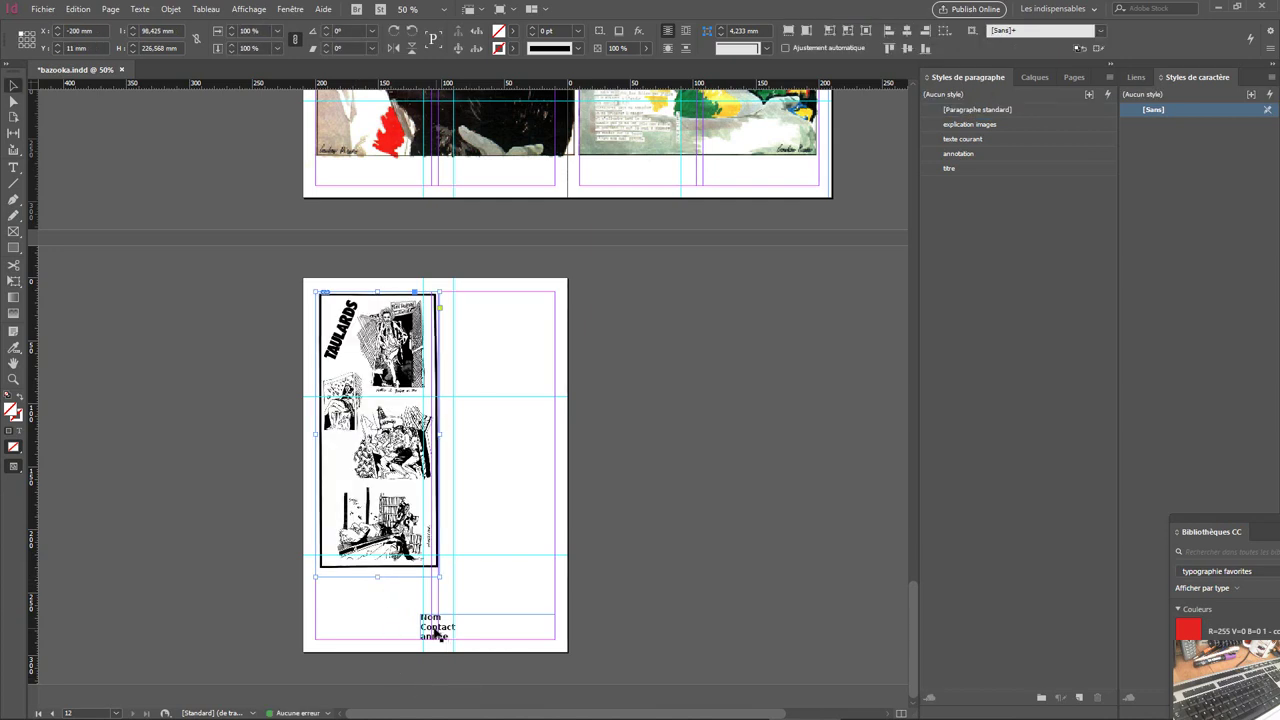
- Move the contact text frame beside the image and narrow it to about 40 mm, against the page's right margin
left_click_drag(434, 634, 471, 467)
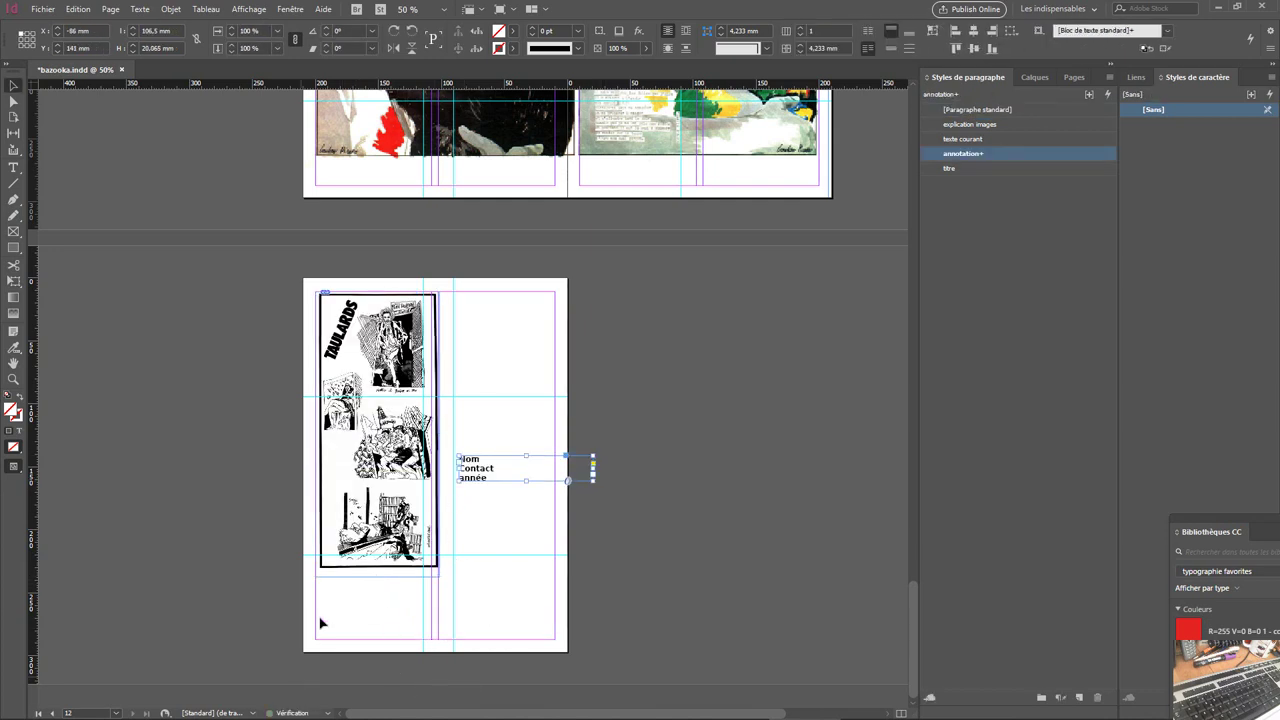
left_click(352, 563)
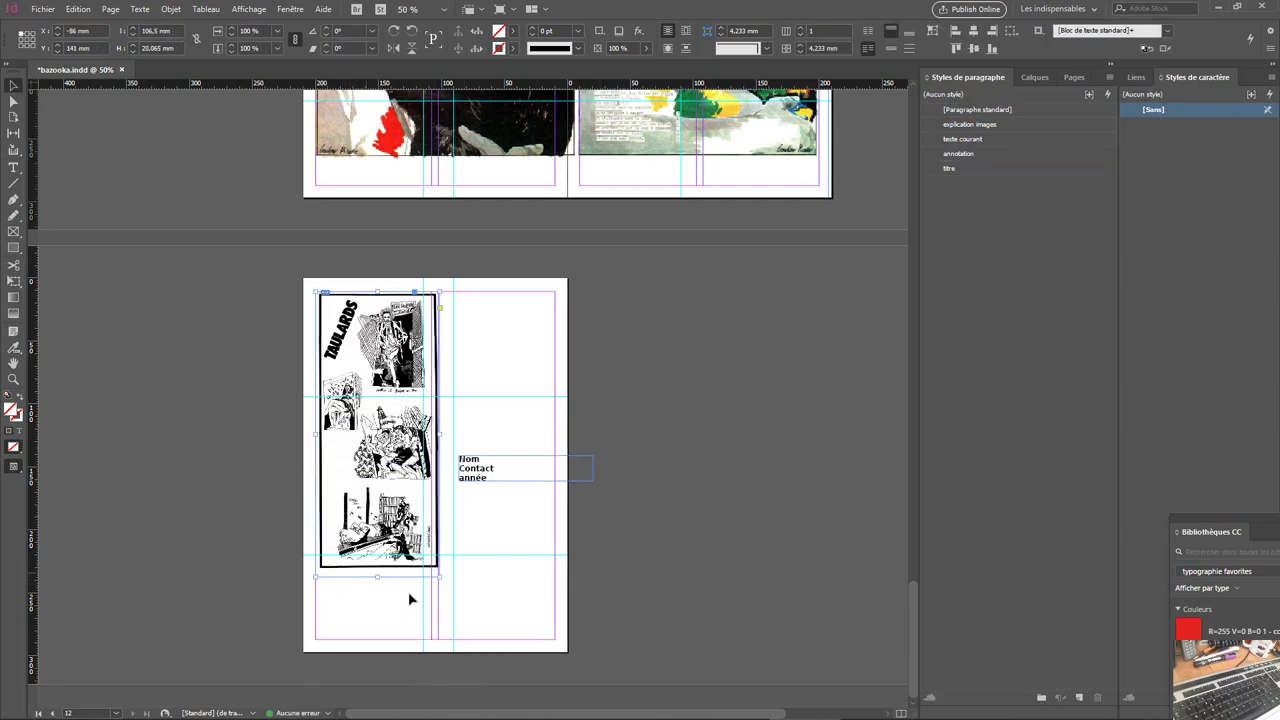
left_click(548, 478)
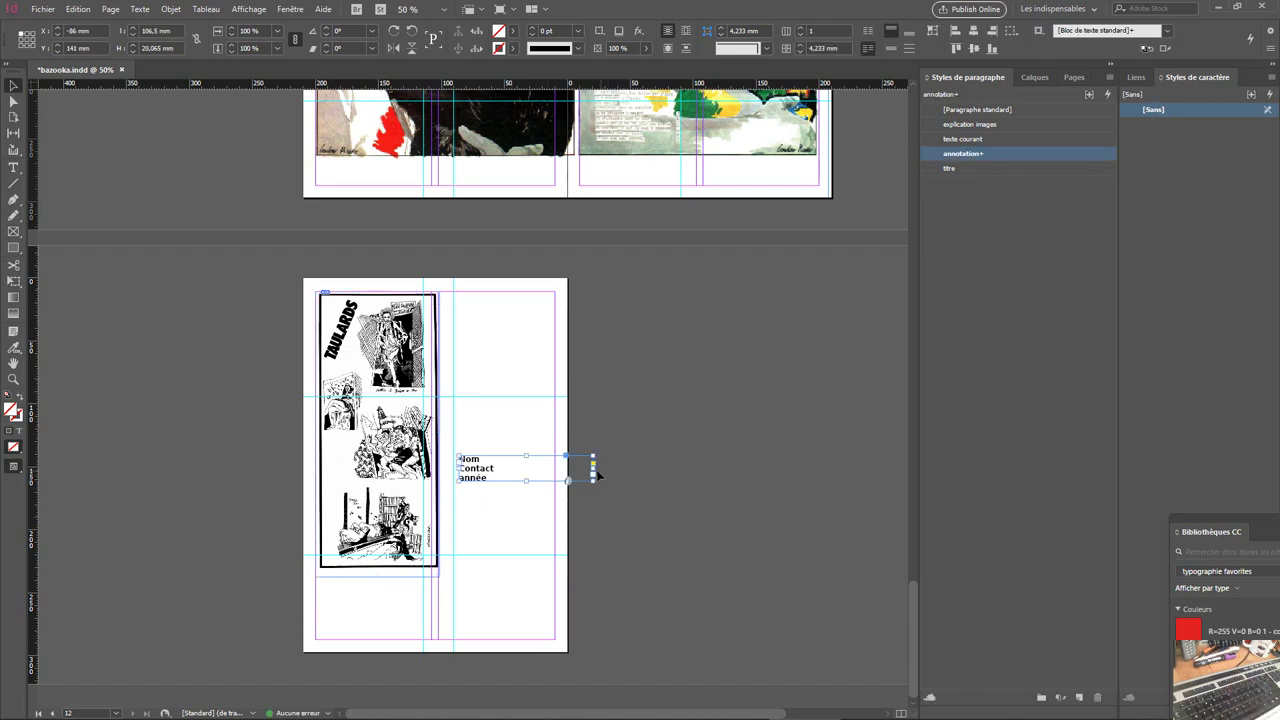
mouse_move(594, 468)
left_mouse_down()
mouse_move(511, 469)
mouse_move(494, 543)
mouse_move(513, 553)
left_mouse_up()
- Move the image down and enlarge its frame to about 121 mm wide and 278 mm high
left_click_drag(402, 436, 398, 474)
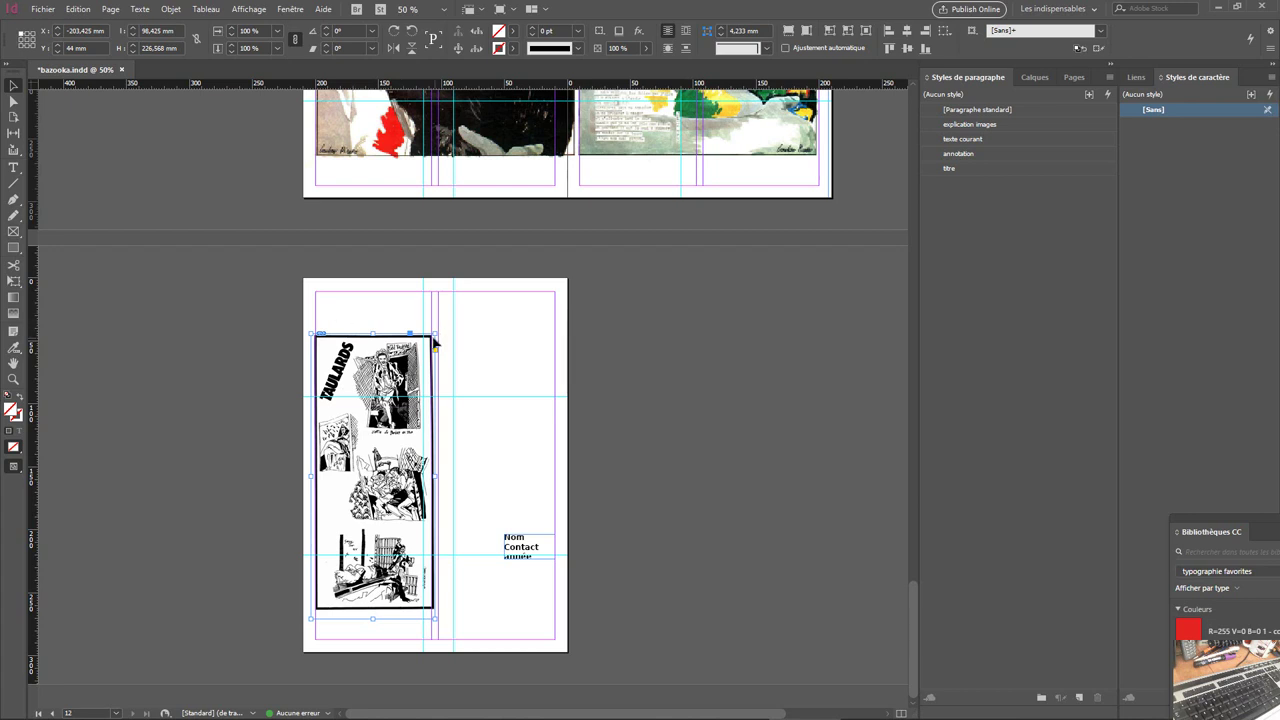
mouse_move(436, 331)
left_mouse_down()
mouse_move(489, 280)
mouse_move(453, 329)
left_mouse_up()
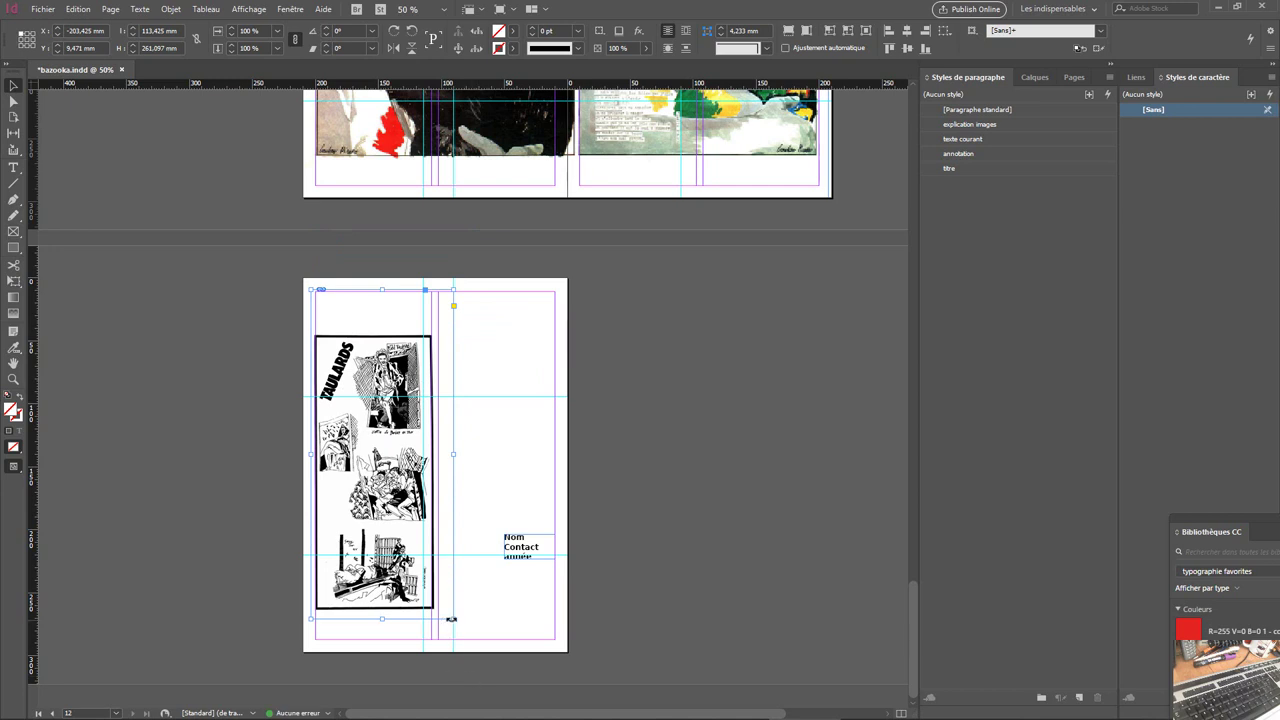
left_click_drag(451, 619, 462, 638)
- Fit the image proportionally inside its frame and move the contact text frame up to about mid-page
right_click(399, 491)
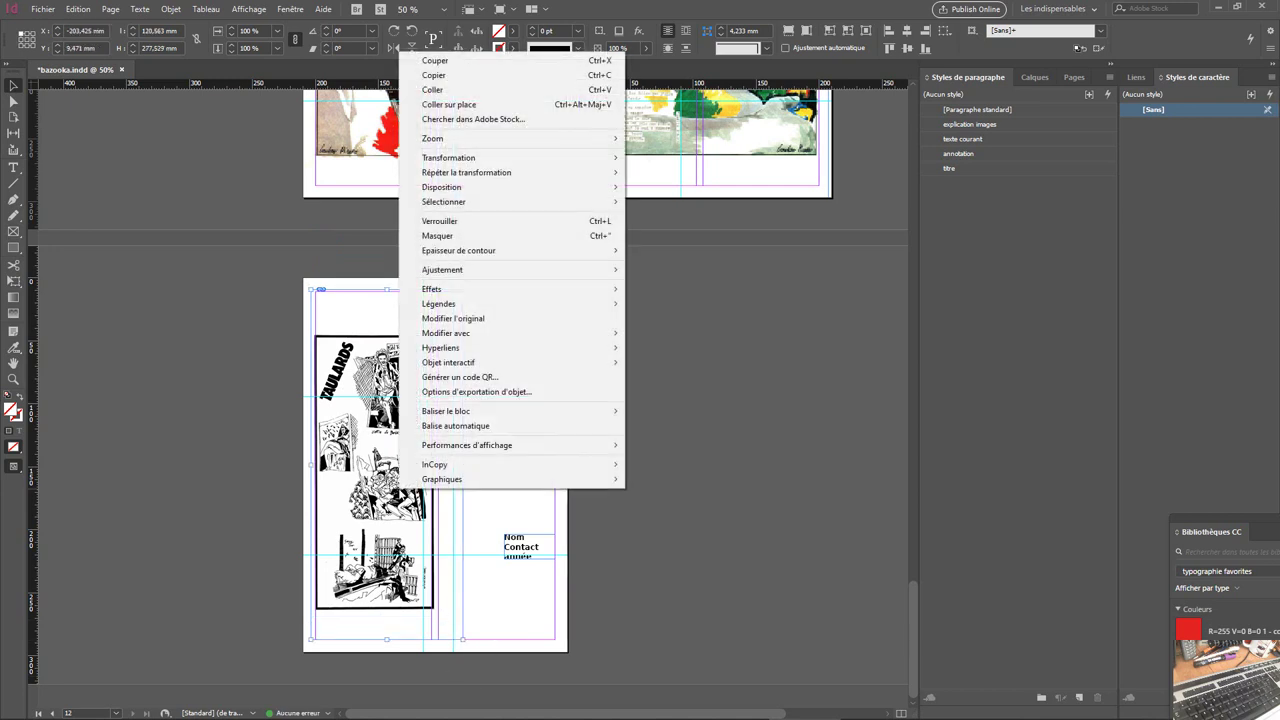
mouse_move(531, 277)
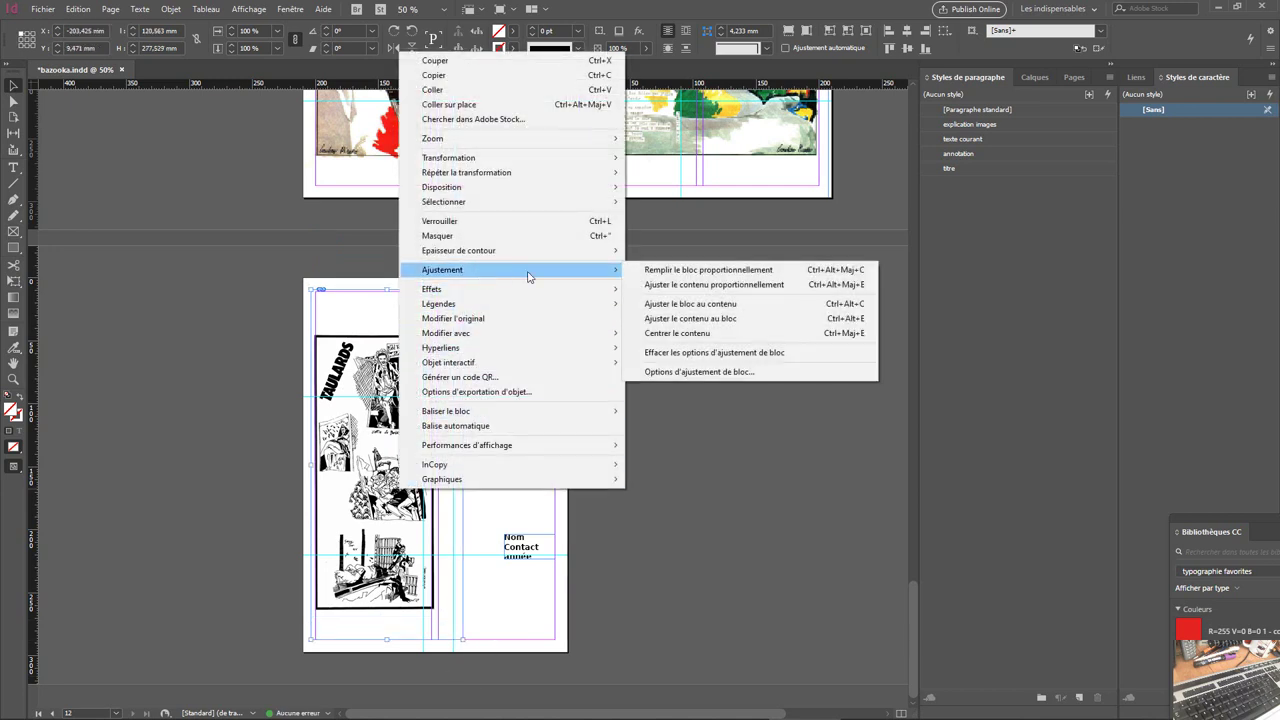
left_click(670, 289)
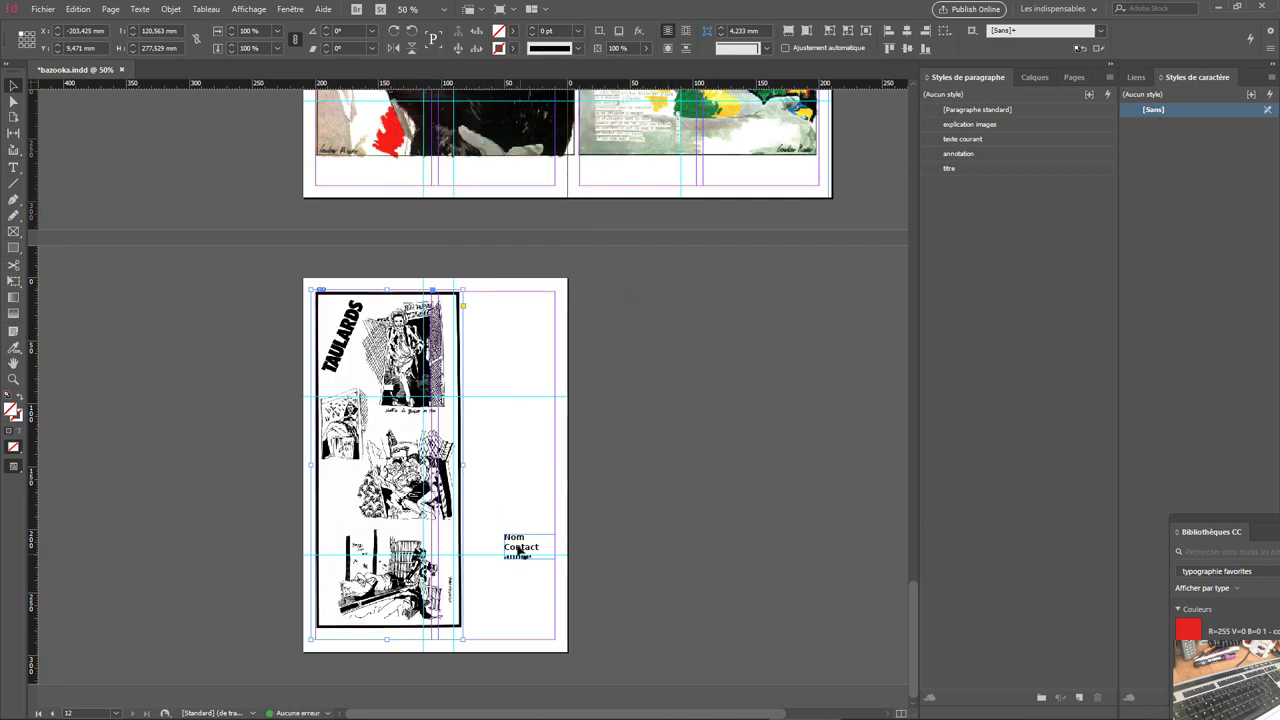
left_click_drag(506, 530, 505, 455)
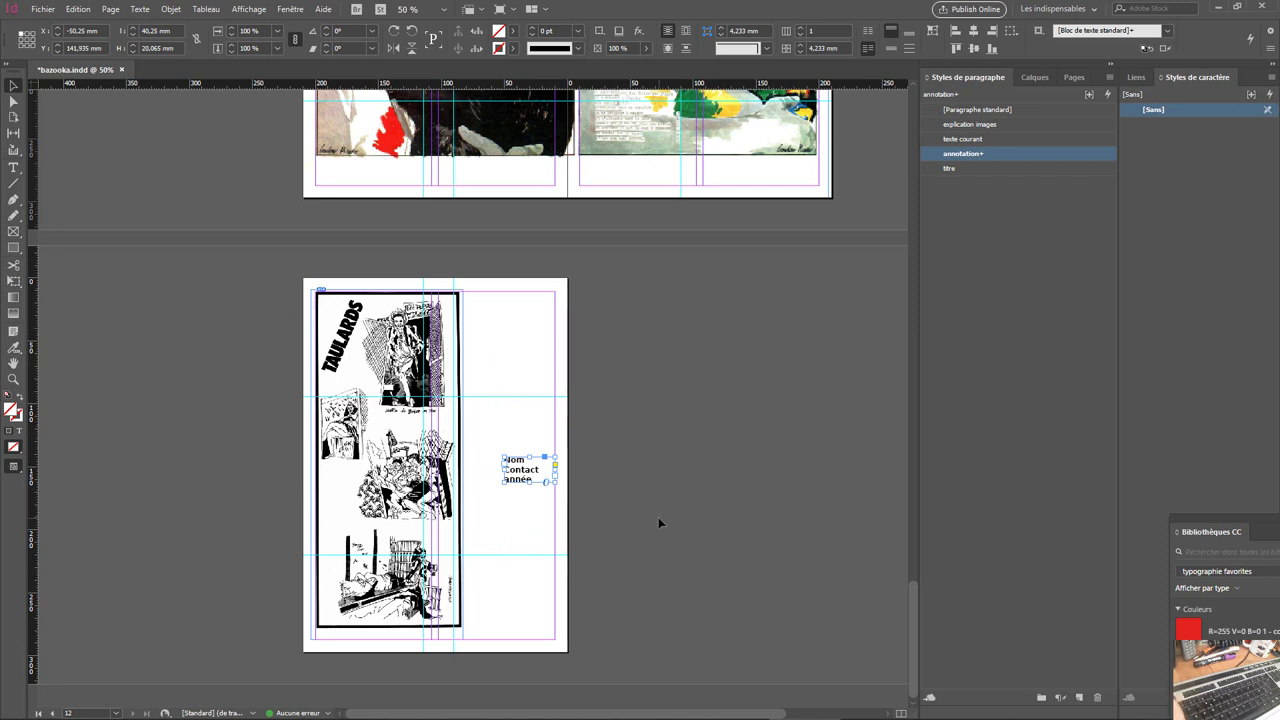
- Fill page 8's first column with a placeholder text frame, about 92.5 by 273.5 mm, and copy it into the spread's other three columns
left_click_drag(913, 640, 938, 462)
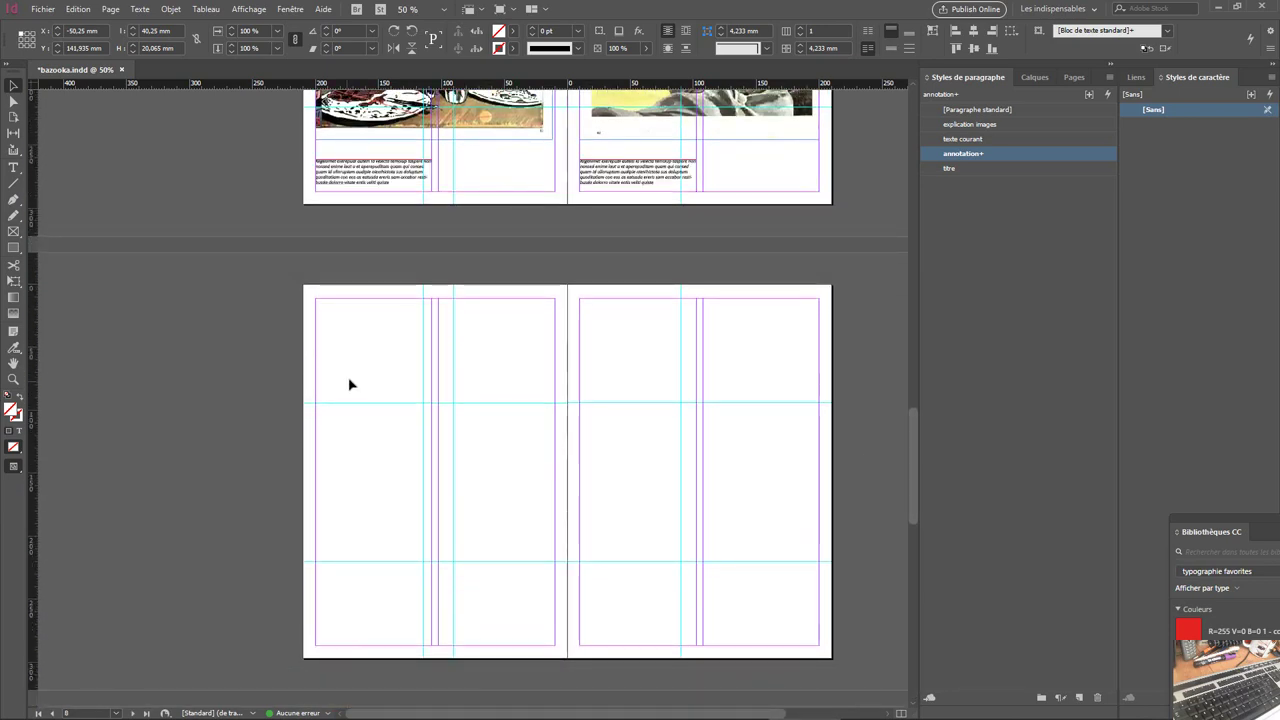
left_click(357, 370)
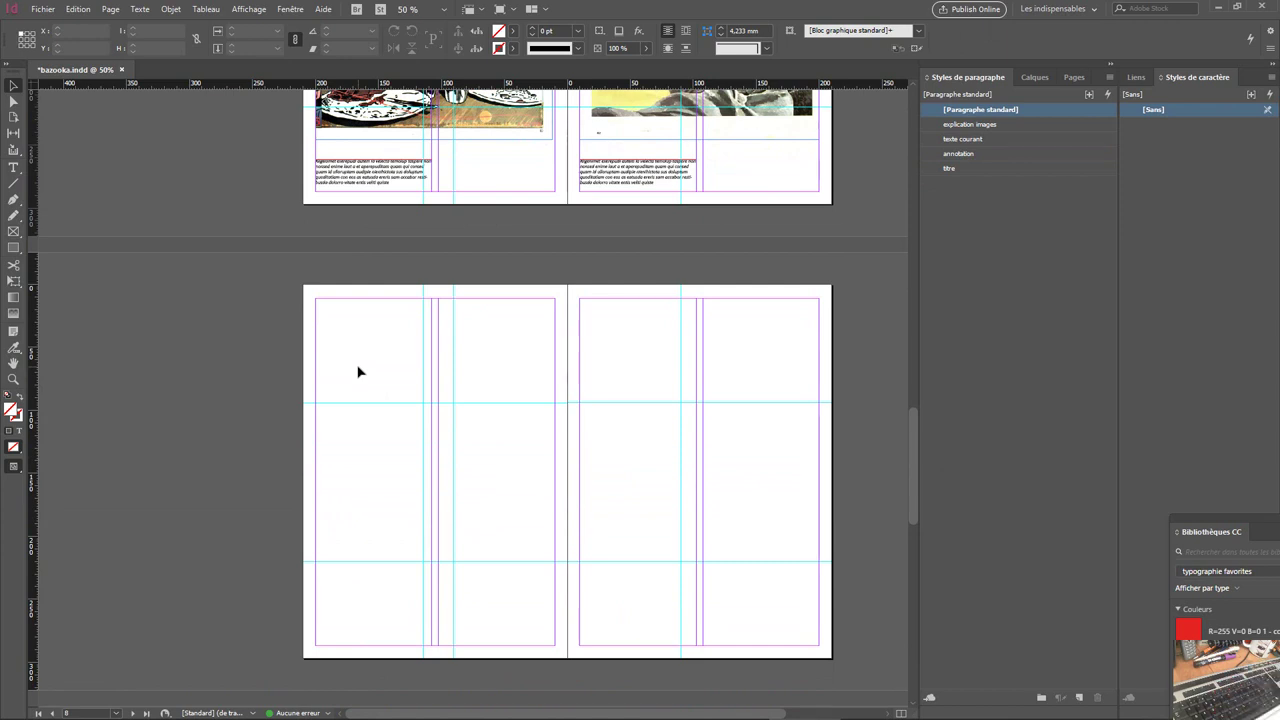
left_click(13, 167)
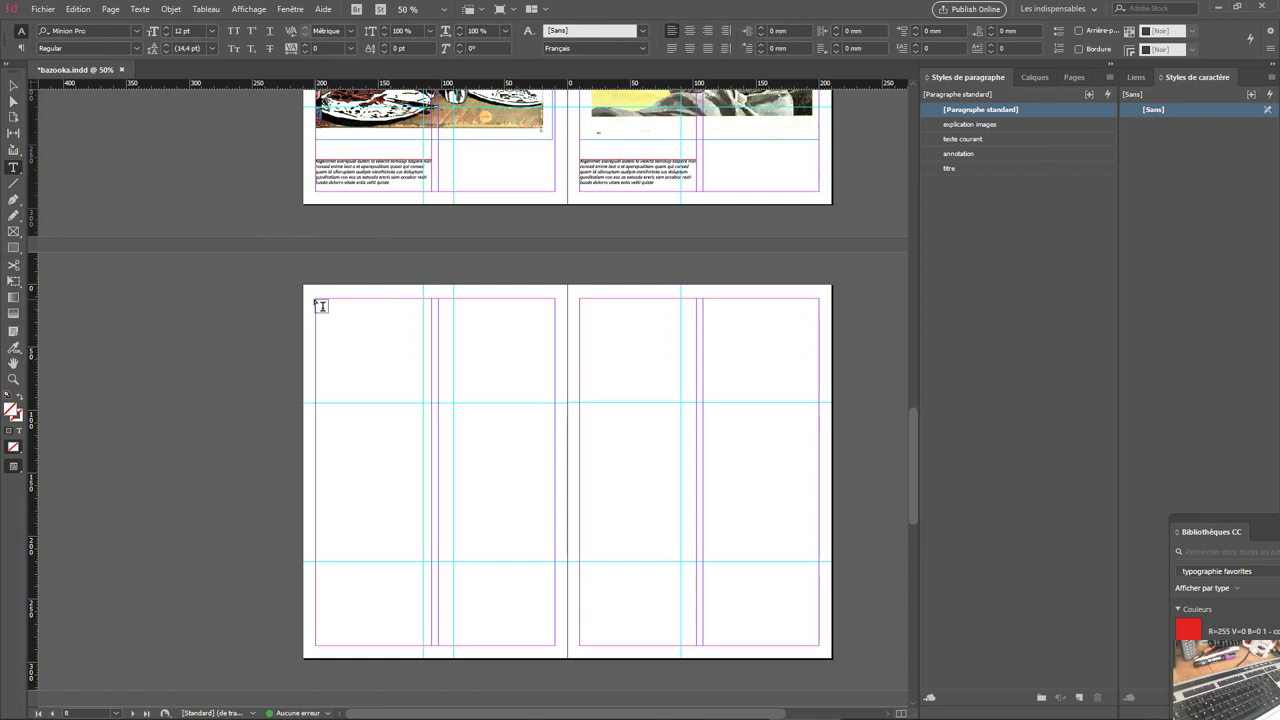
left_click_drag(316, 299, 432, 645)
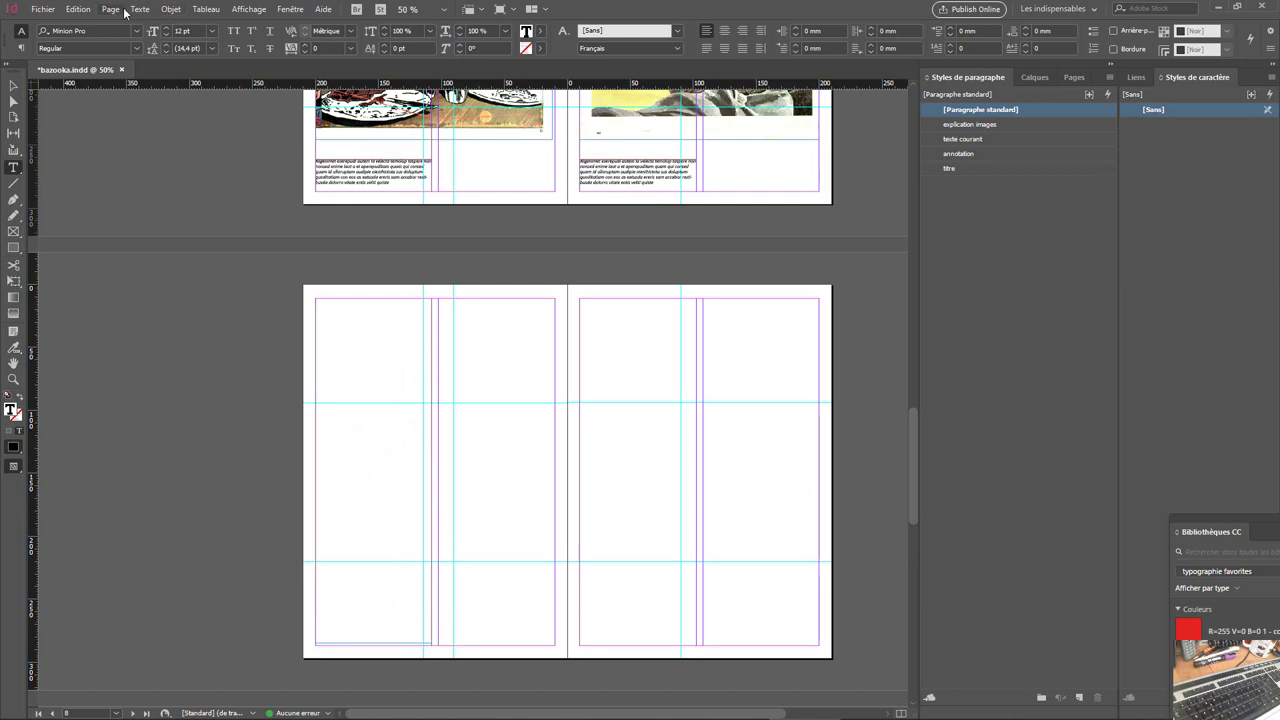
left_click(139, 9)
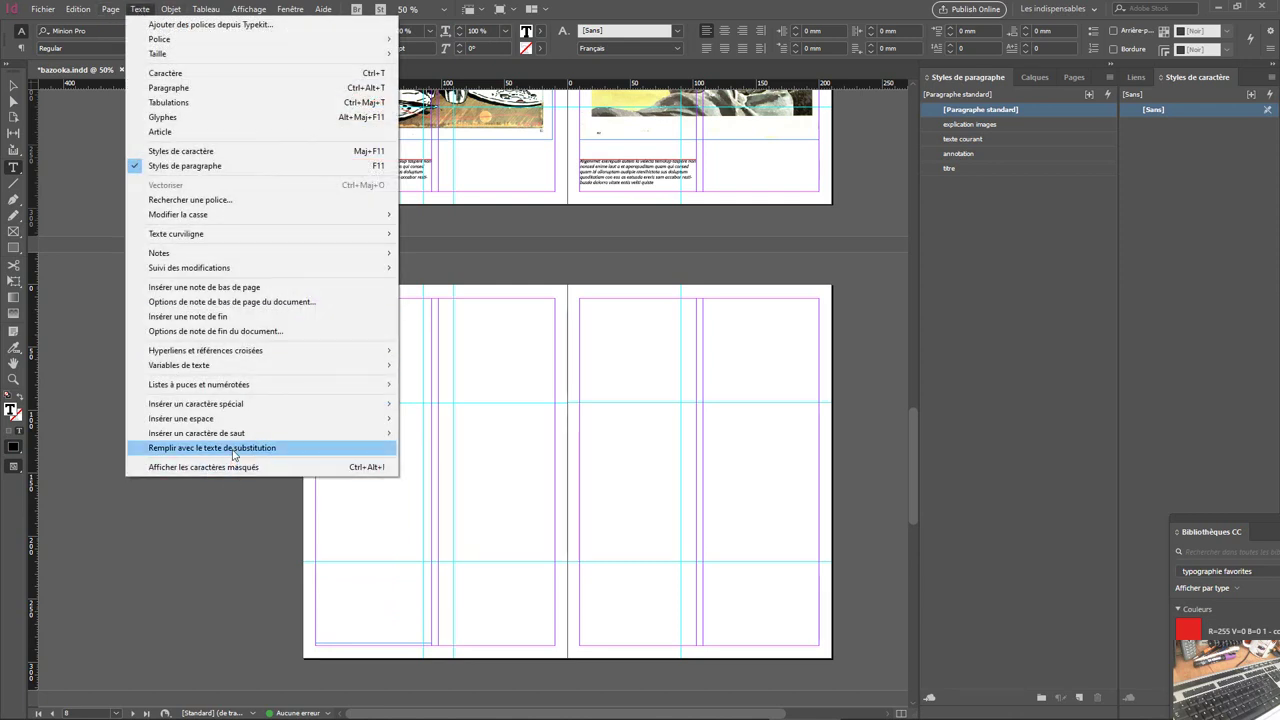
left_click(230, 447)
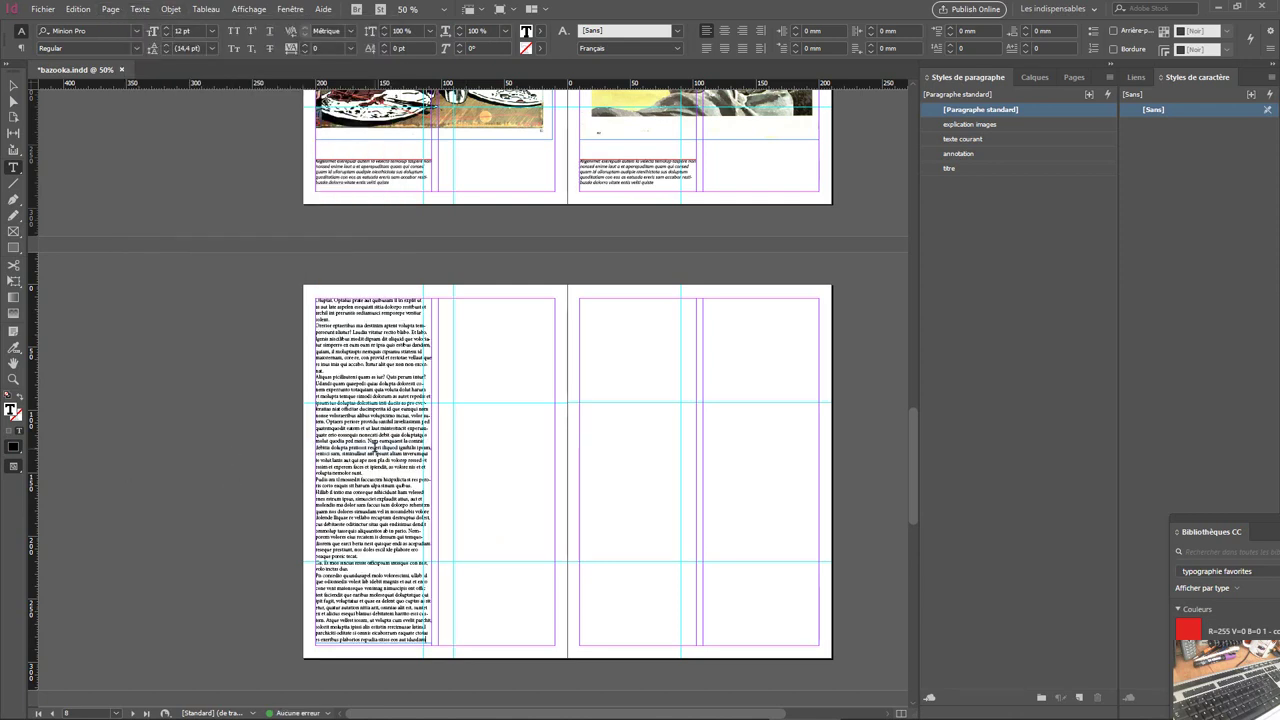
key("Escape")
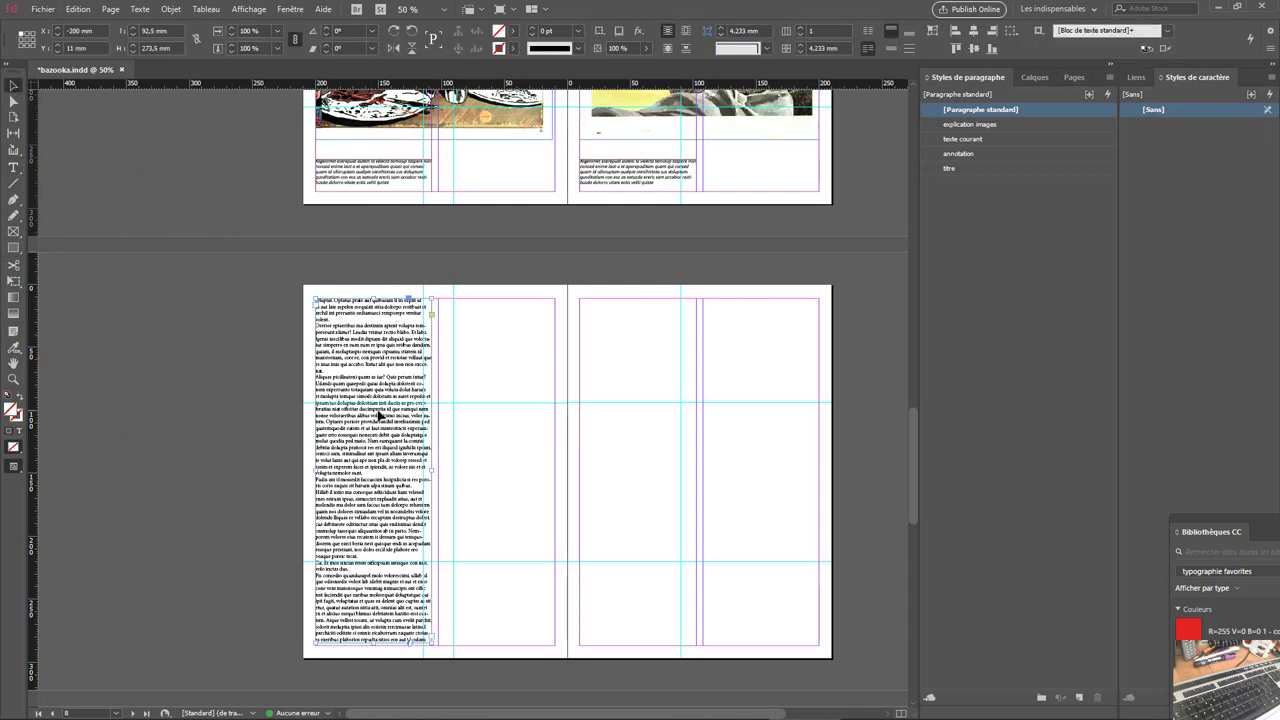
left_click_drag(378, 414, 765, 420)
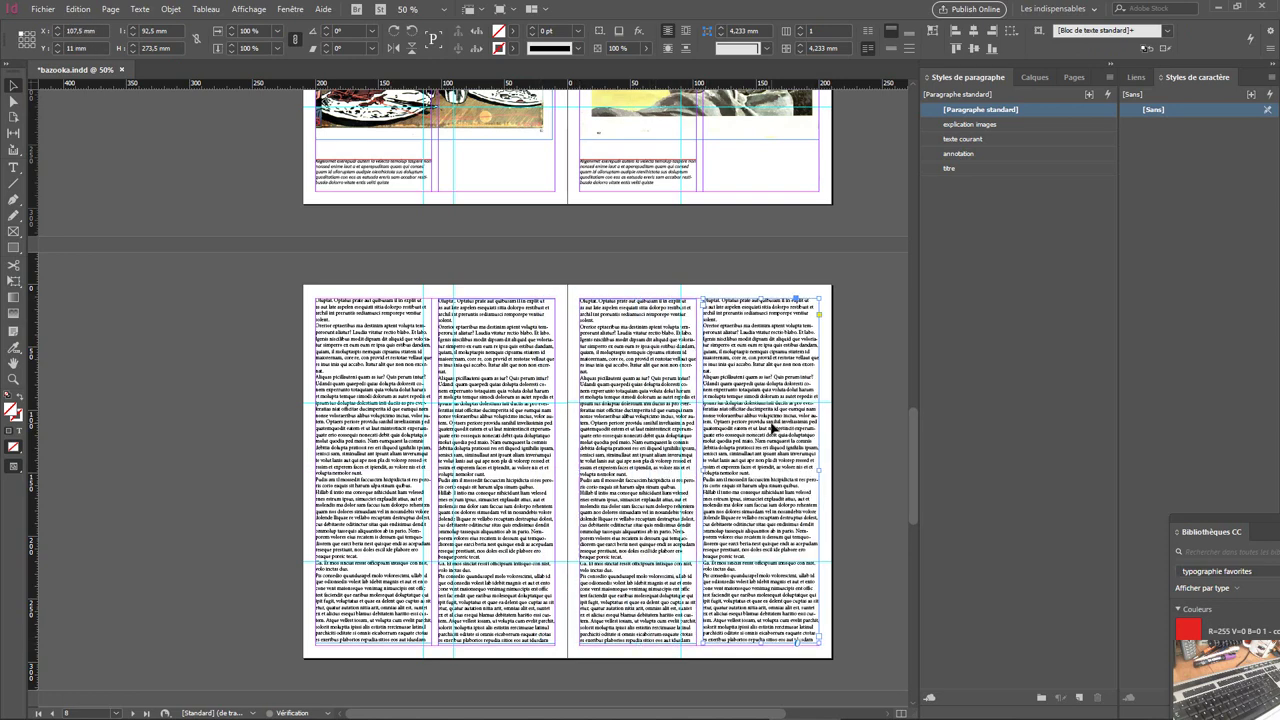
- Copy page 4's middle and upper caption frames into page 5's first column, beside the middle and upper images
left_click_drag(910, 510, 913, 345)
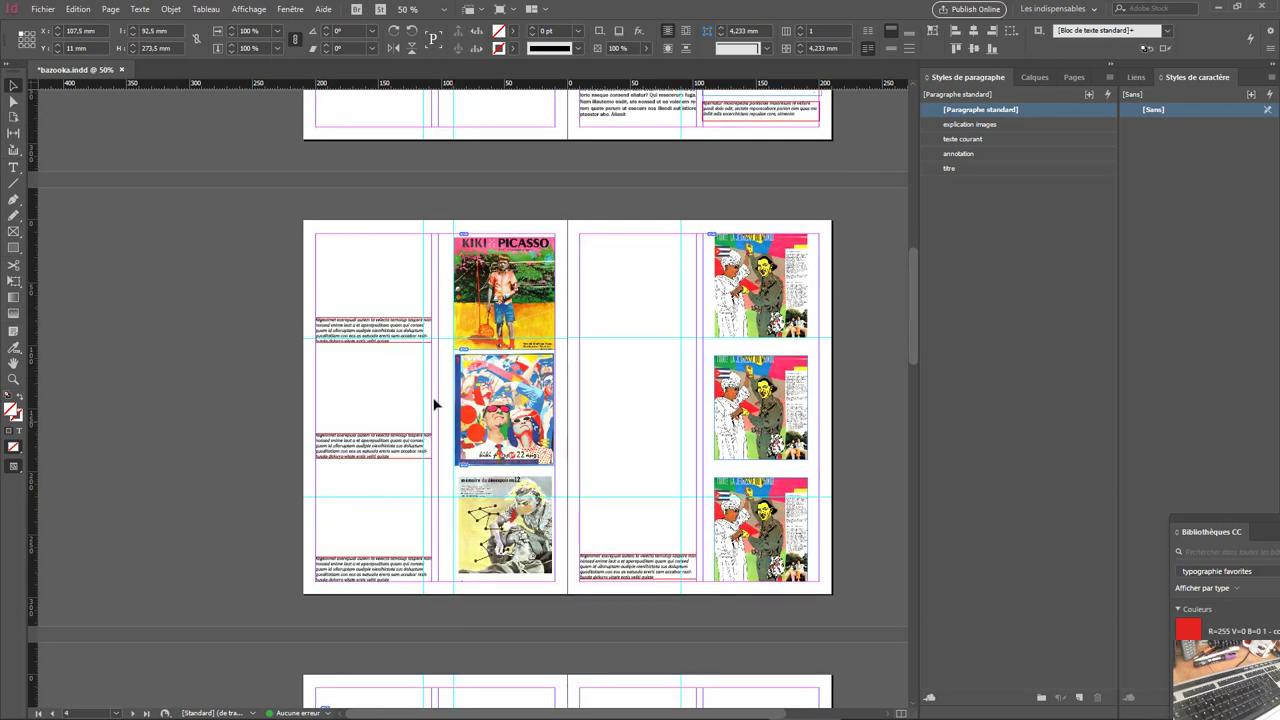
left_click_drag(355, 452, 620, 453)
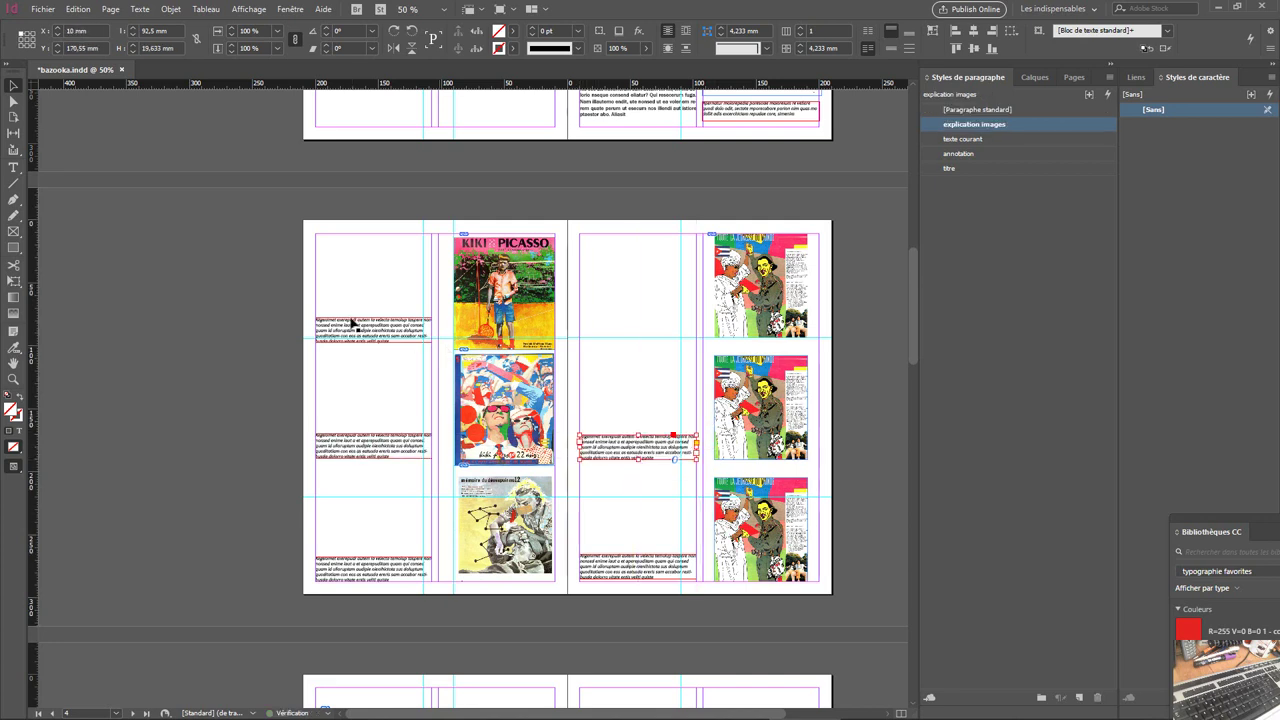
left_click_drag(363, 329, 622, 322)
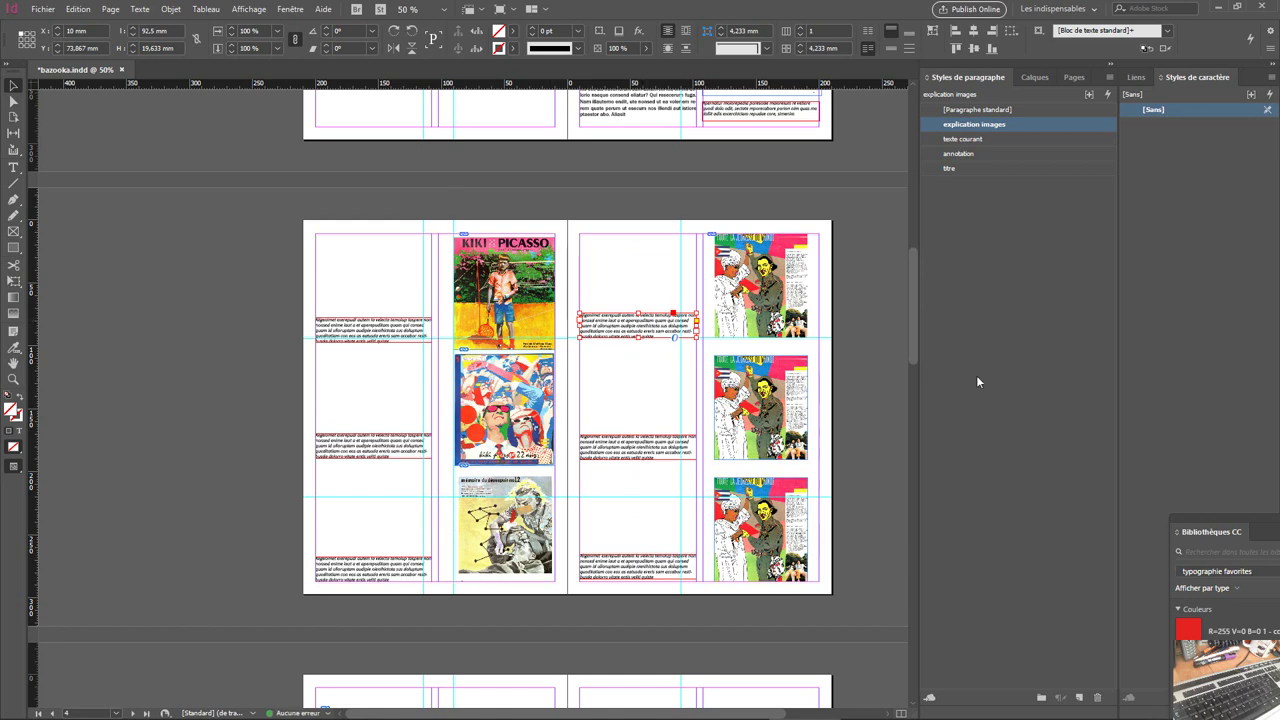
- Examine the text formatting and paragraph styles of page 3's body column and page 5's upper caption
left_click_drag(907, 320, 921, 564)
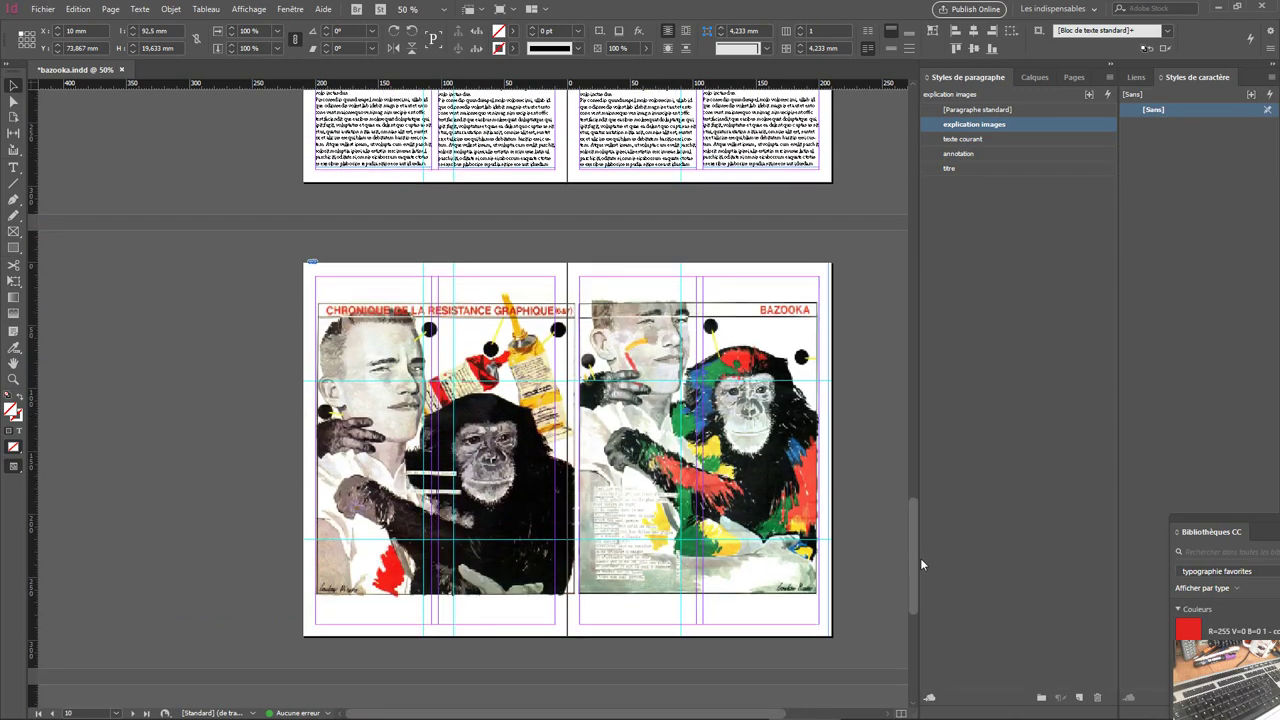
left_click_drag(920, 558, 914, 130)
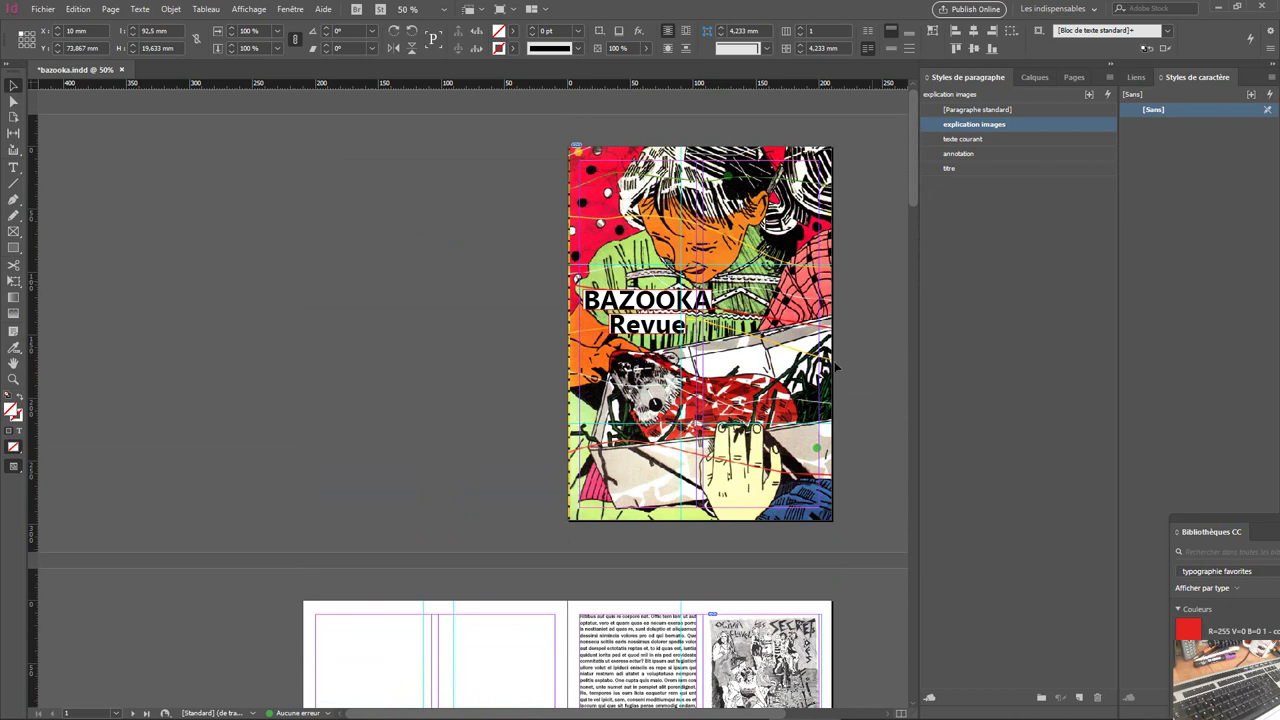
left_click_drag(912, 130, 916, 202)
double_click(640, 342)
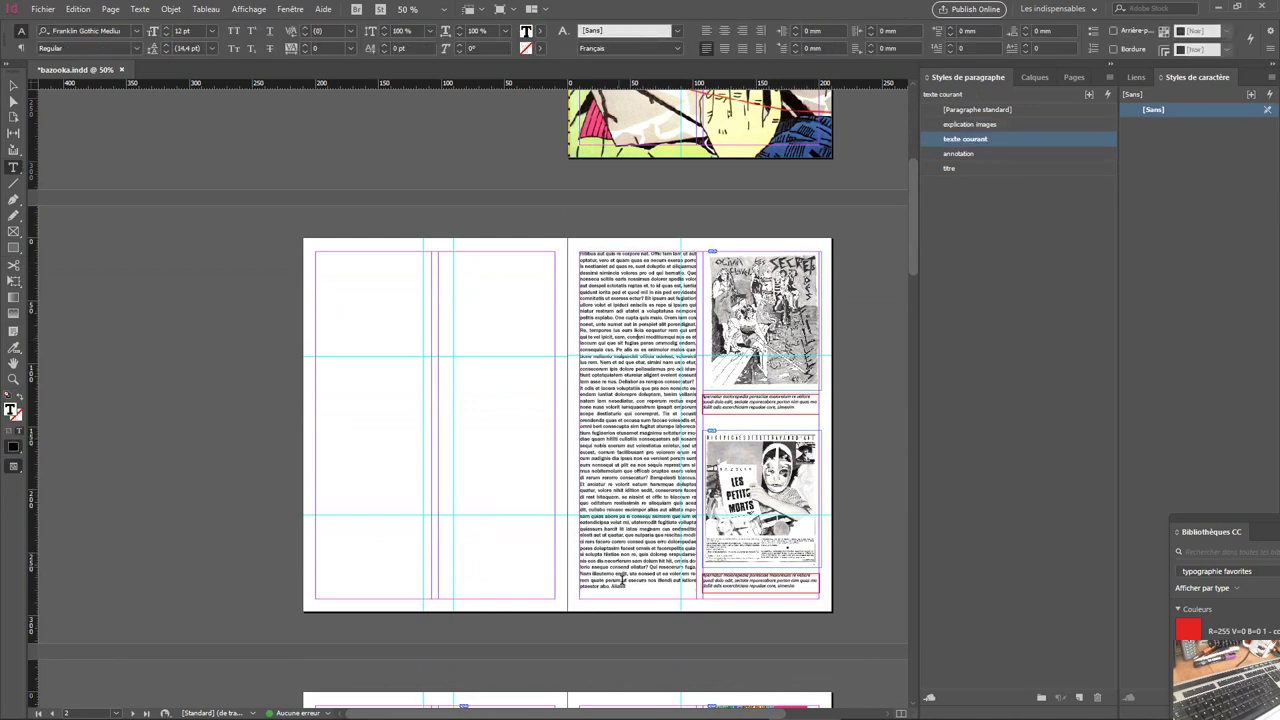
left_click_drag(641, 590, 560, 248)
right_click(656, 343)
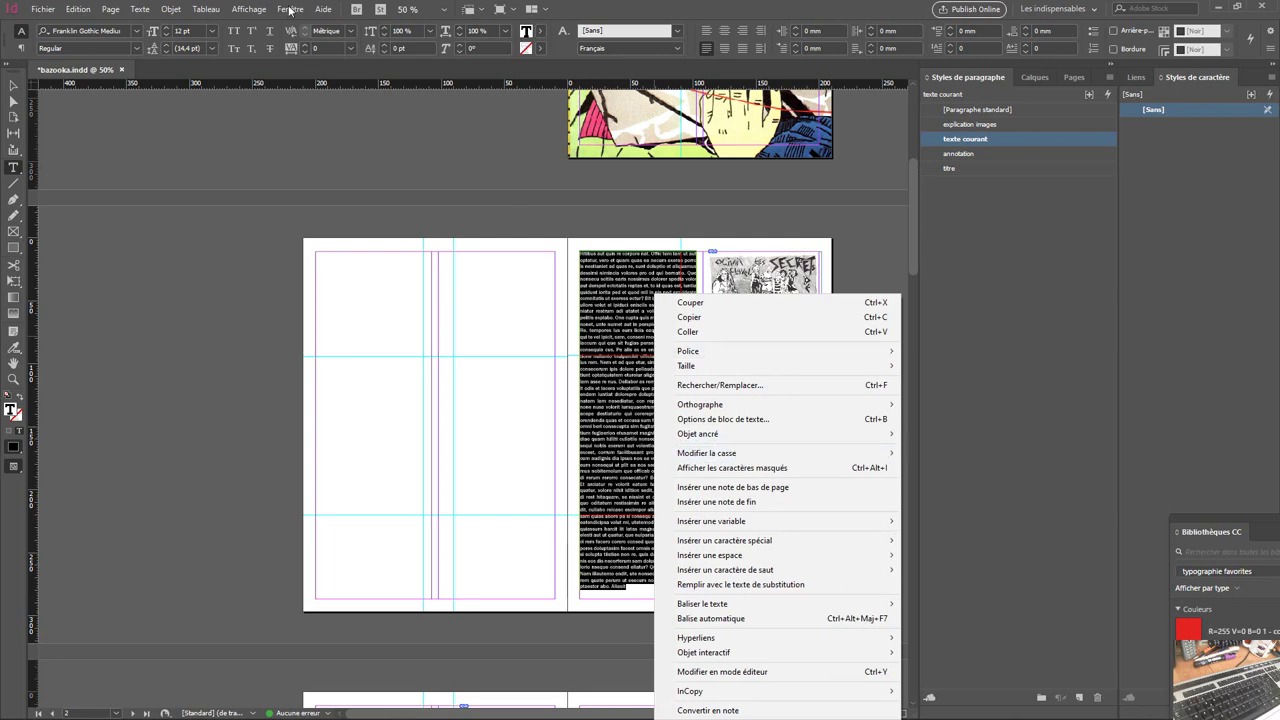
left_click(249, 9)
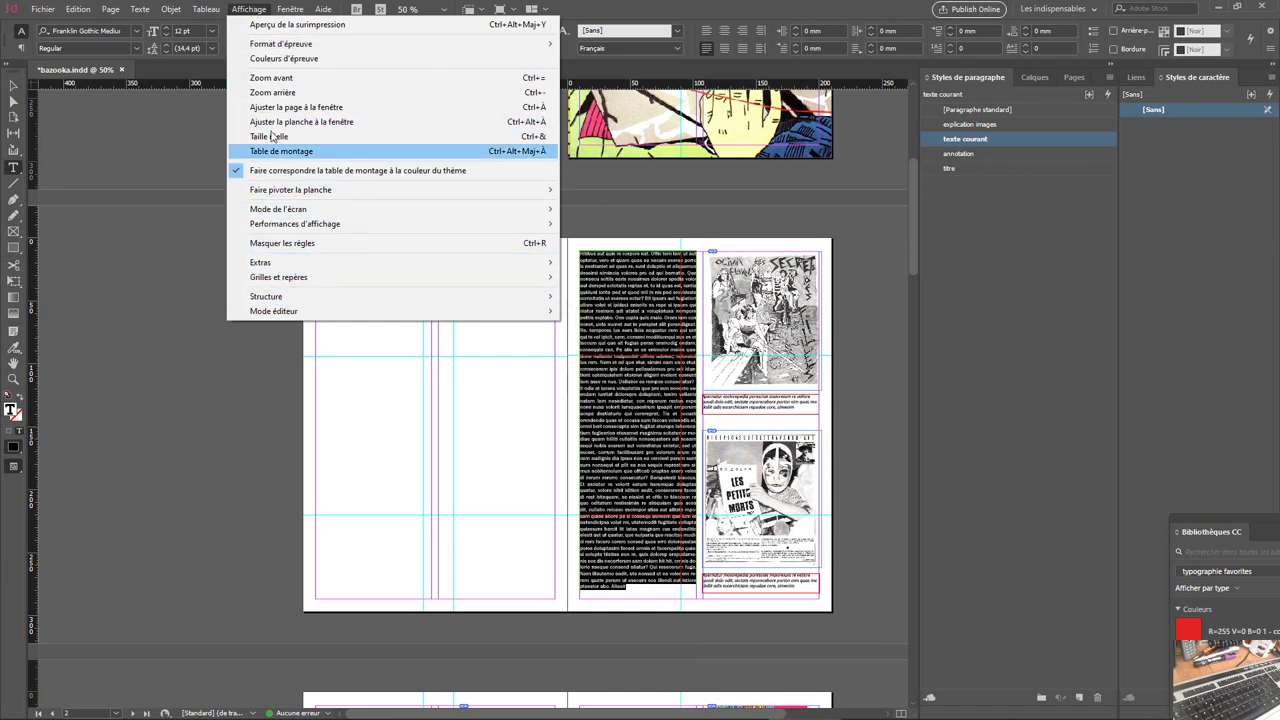
mouse_move(141, 10)
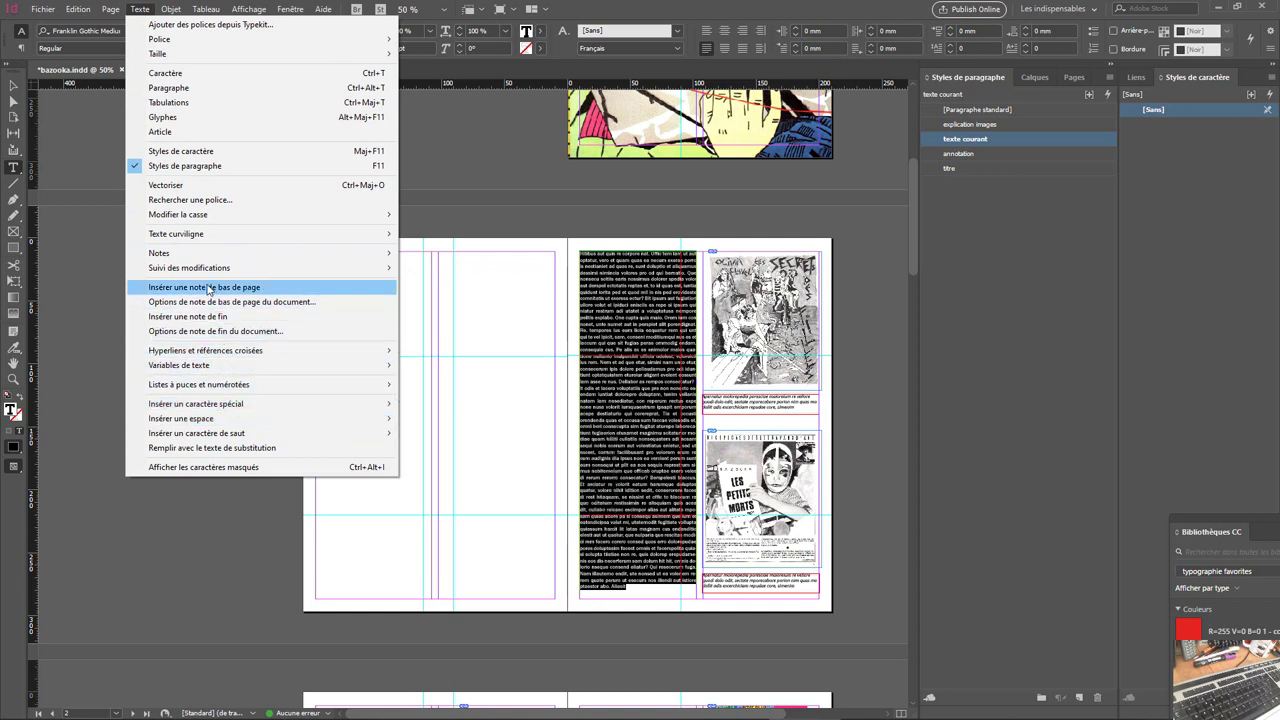
mouse_move(210, 268)
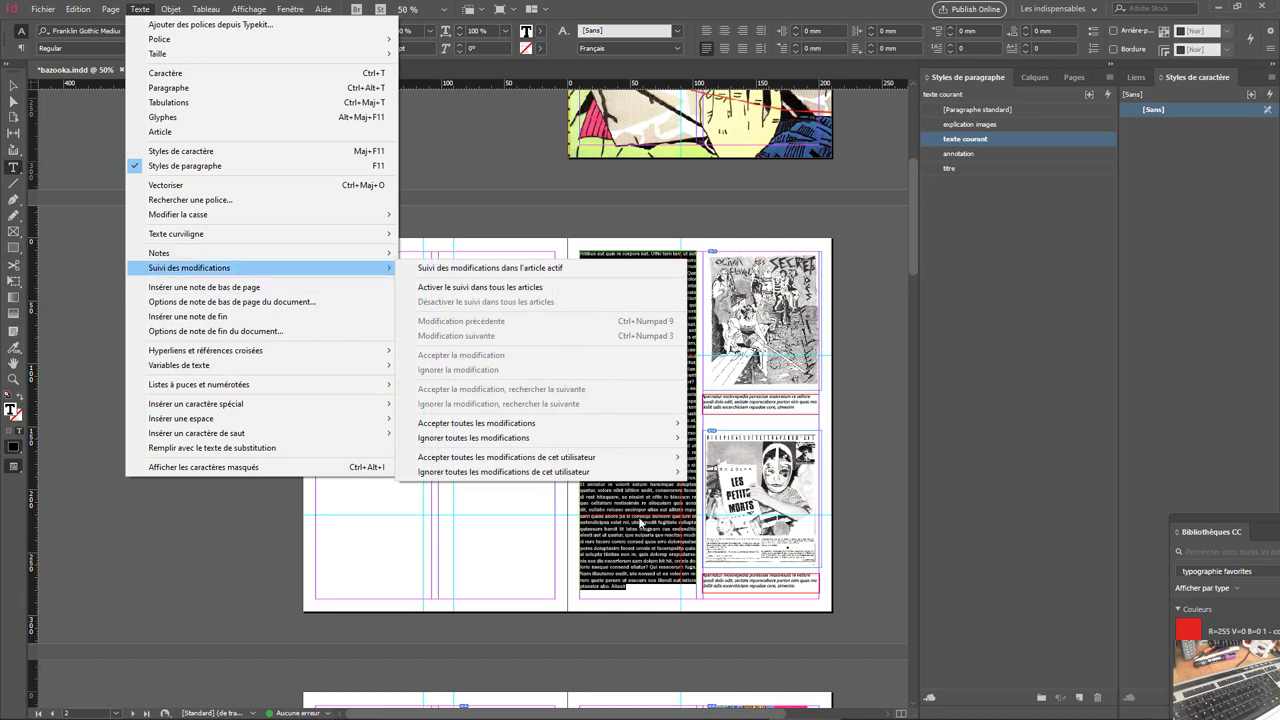
right_click(637, 511)
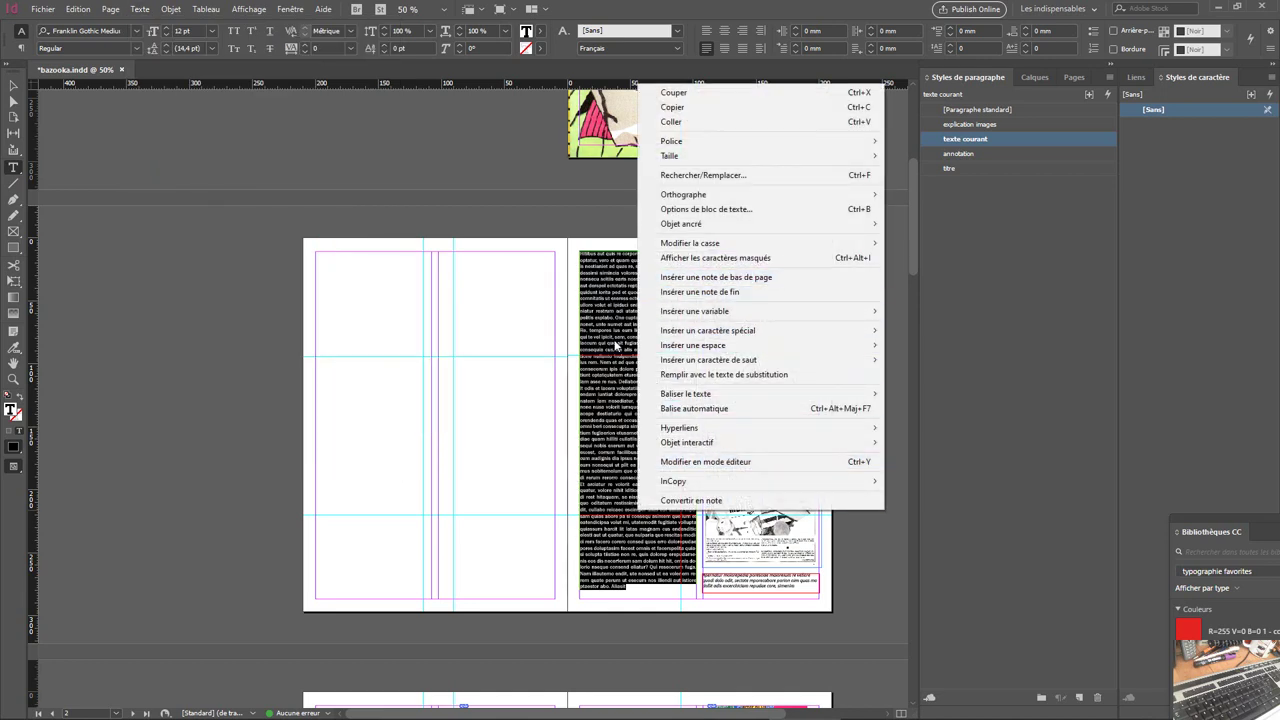
left_click(619, 452)
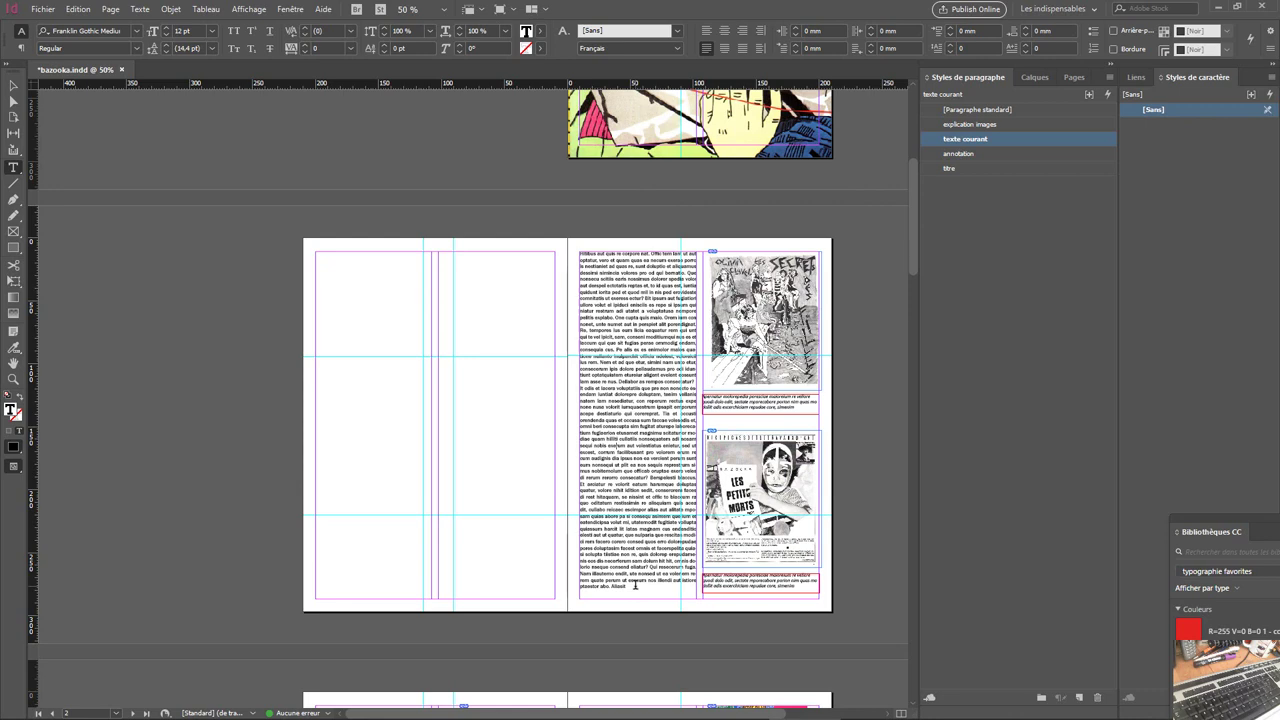
left_click_drag(912, 204, 913, 283)
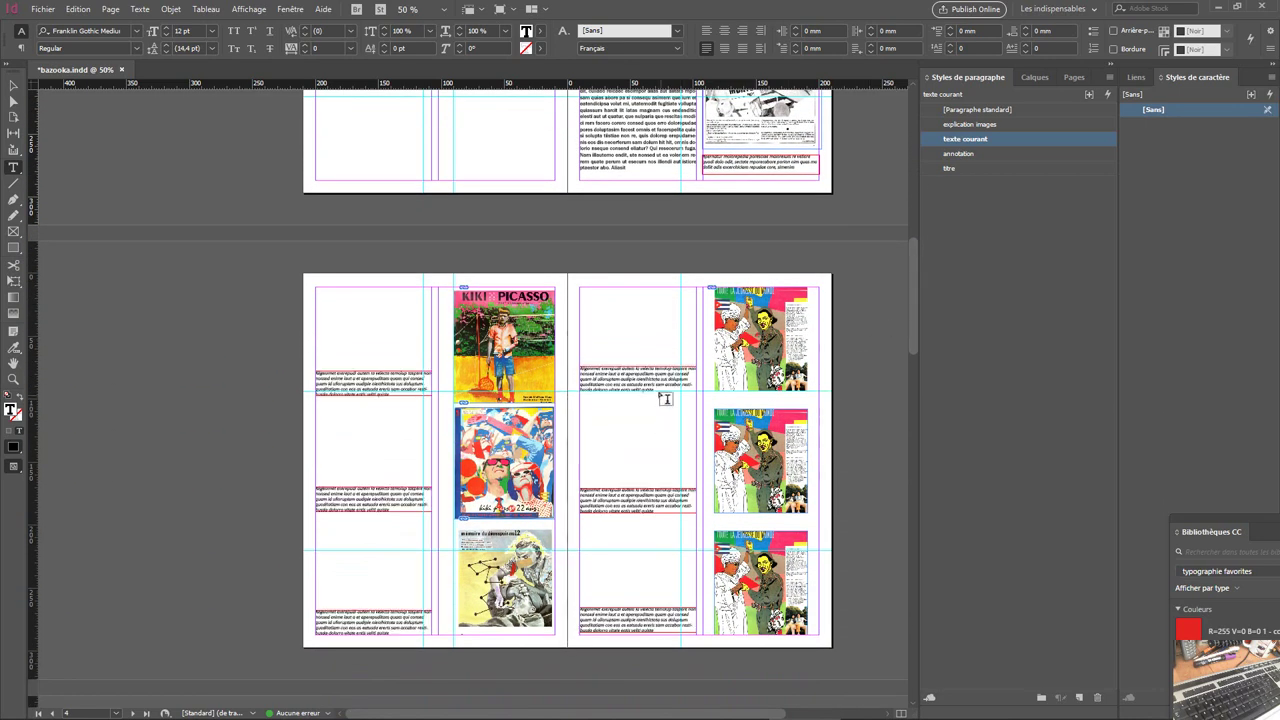
left_click_drag(662, 392, 873, 326)
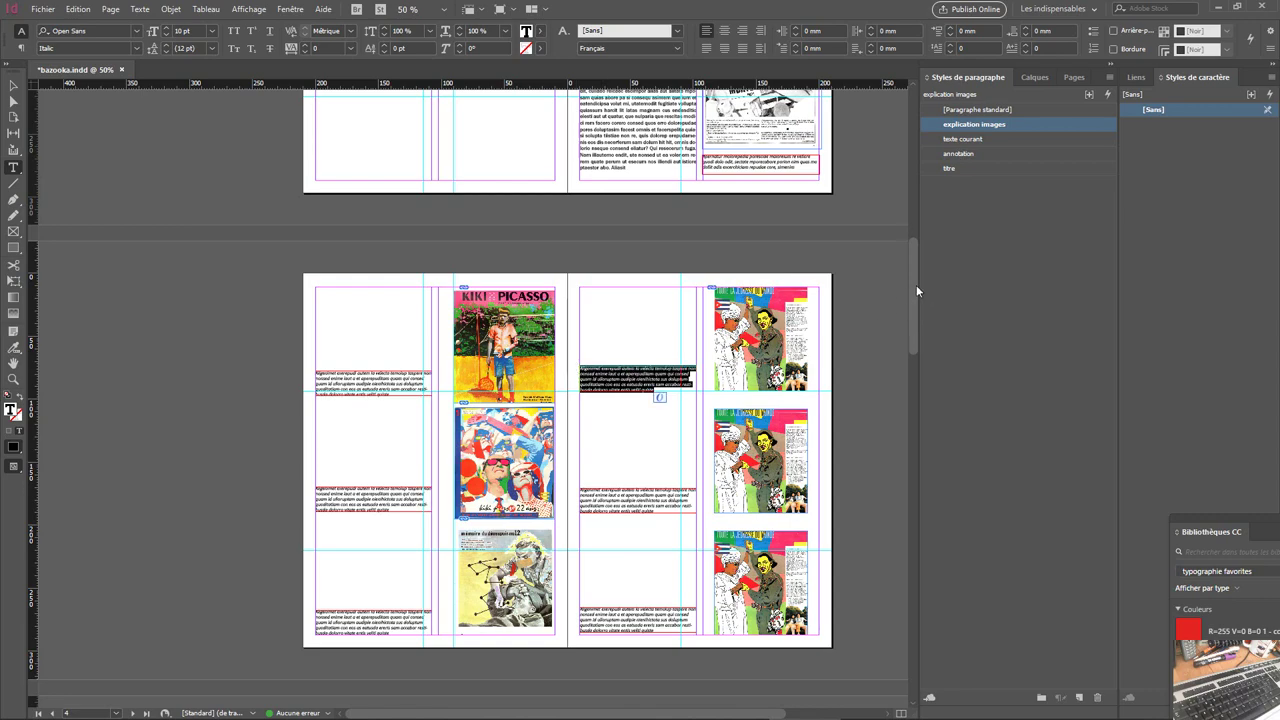
- Apply the texte courant paragraph style to all the text in both columns of page 9
left_click_drag(916, 285, 906, 474)
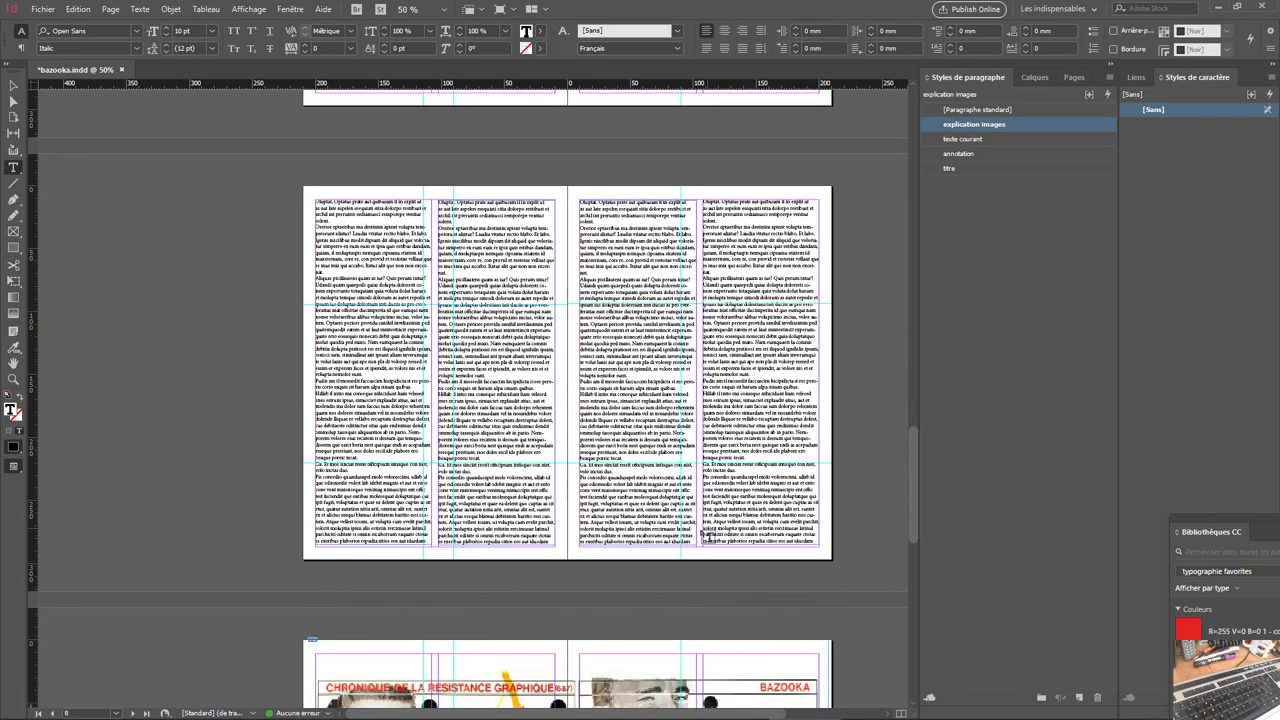
left_click_drag(813, 540, 703, 199)
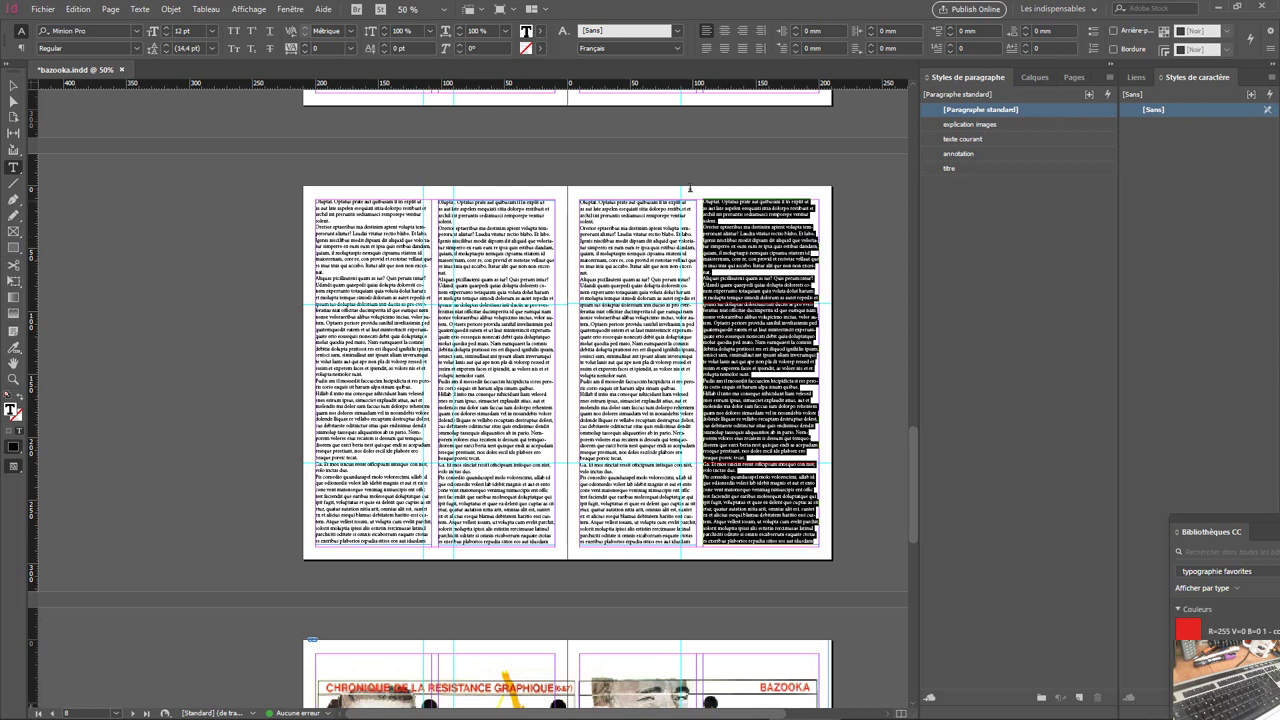
left_click(966, 139)
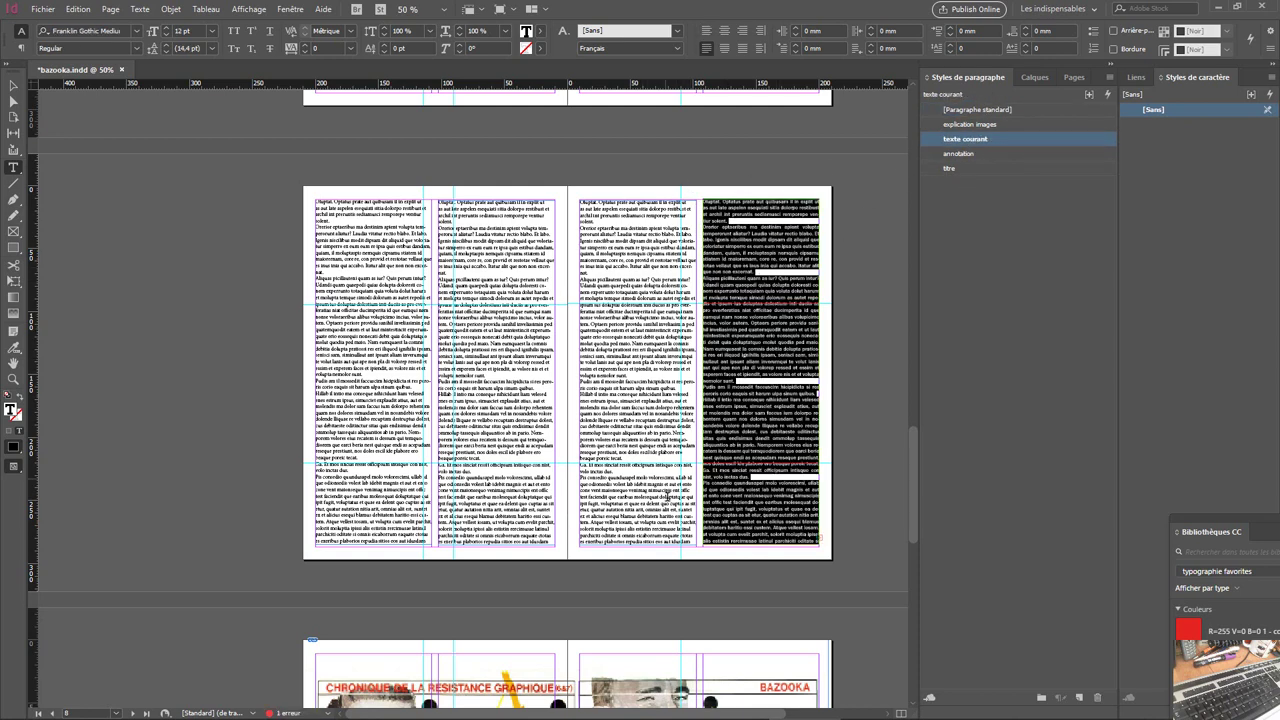
left_click(668, 500)
key("ctrl+a")
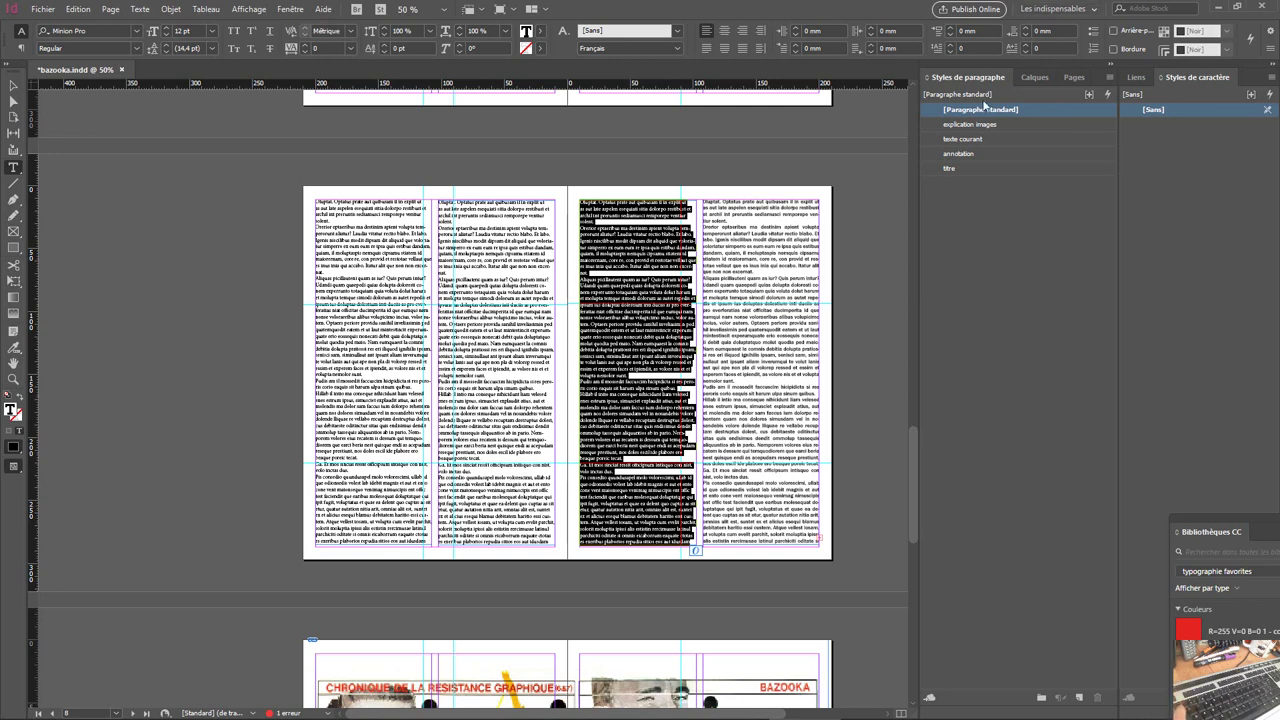
left_click(966, 139)
- Apply the texte courant paragraph style to all the text in both columns of page 8
left_click(471, 294)
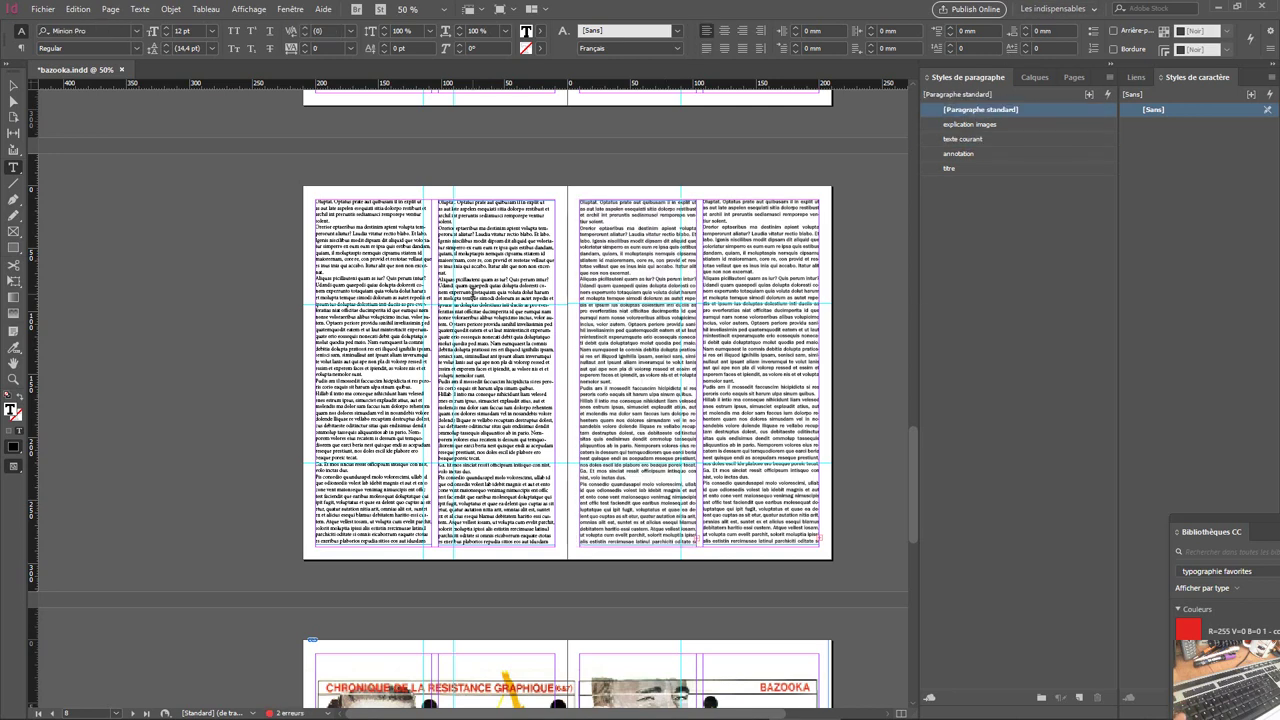
key("ctrl+a")
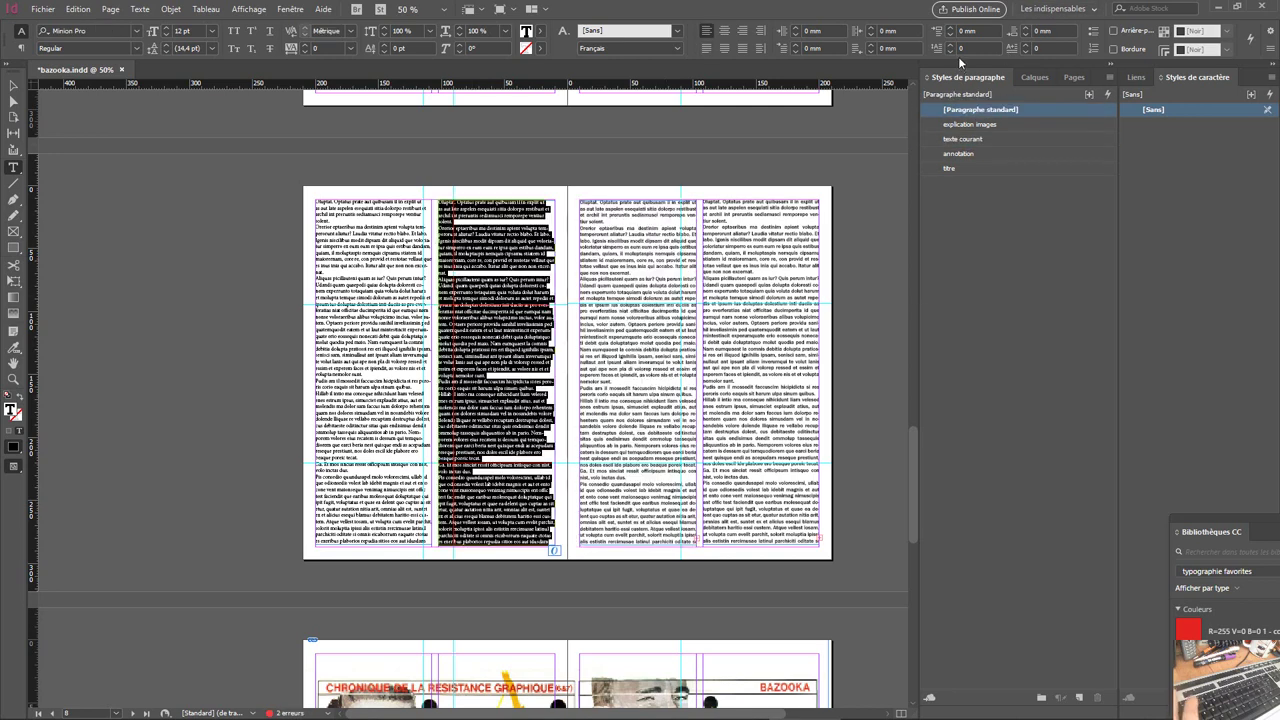
left_click(964, 139)
left_click(338, 262)
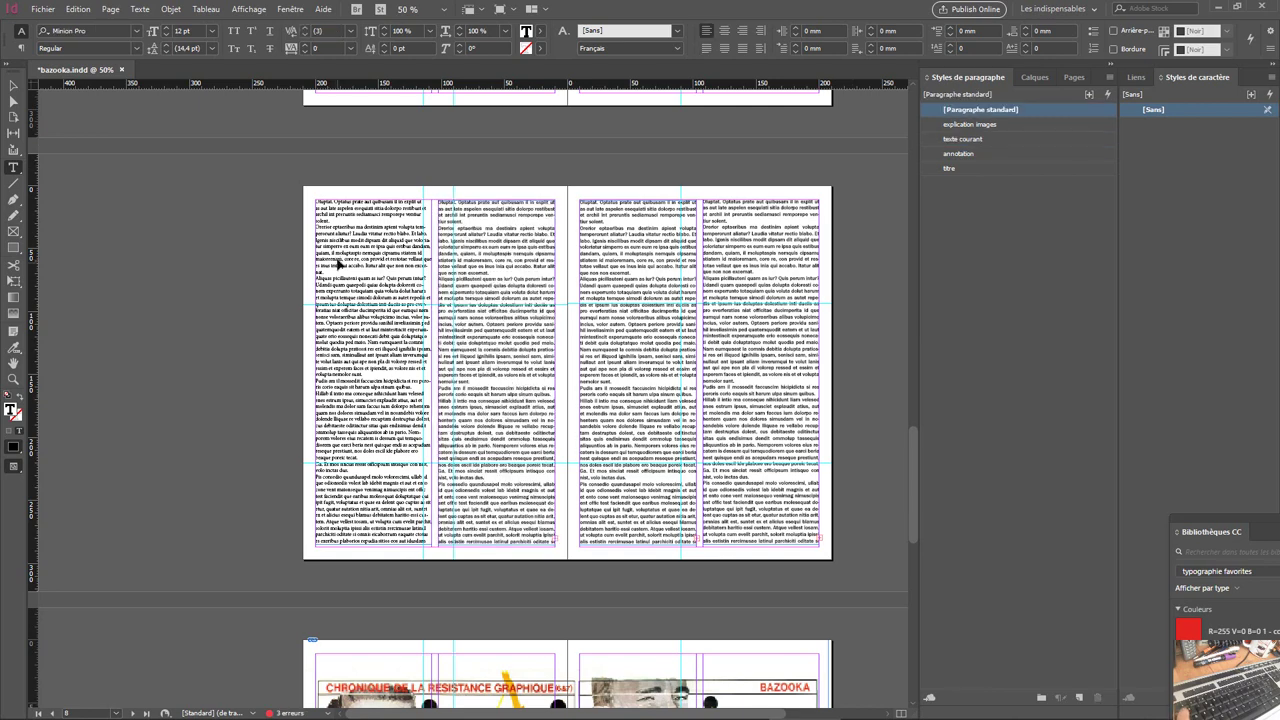
key("ctrl+a")
left_click(964, 139)
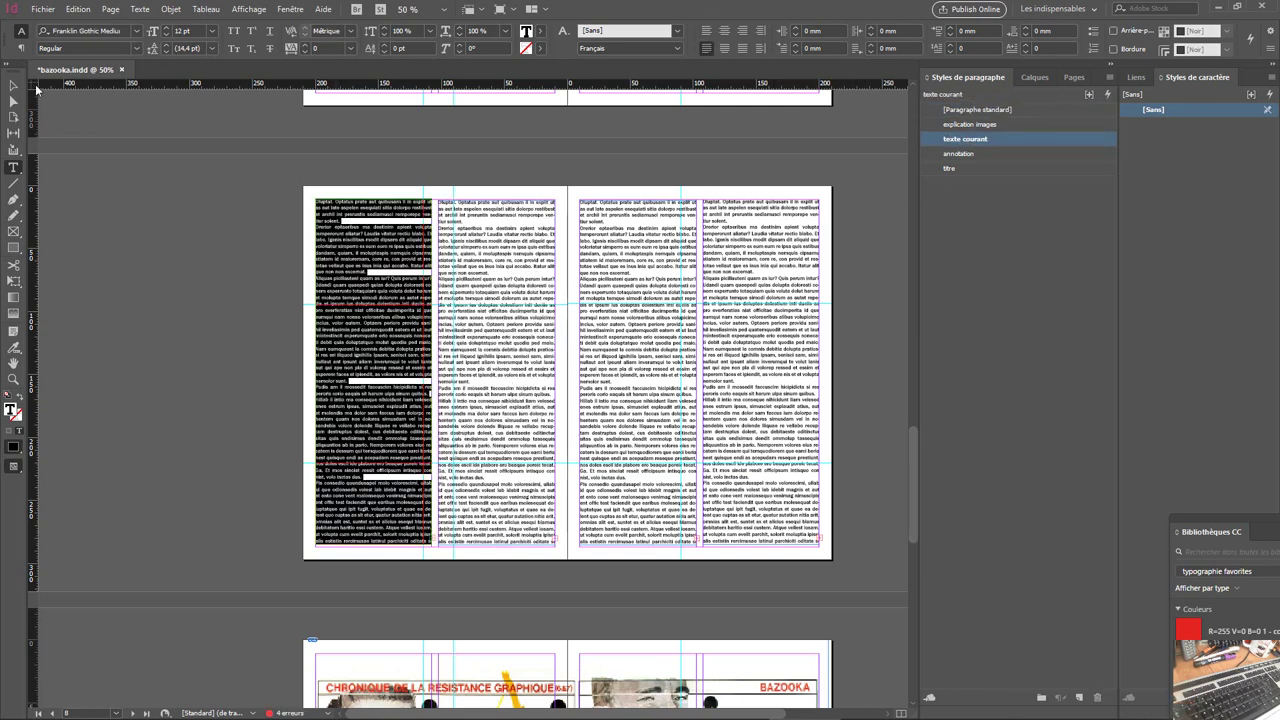
key("Escape")
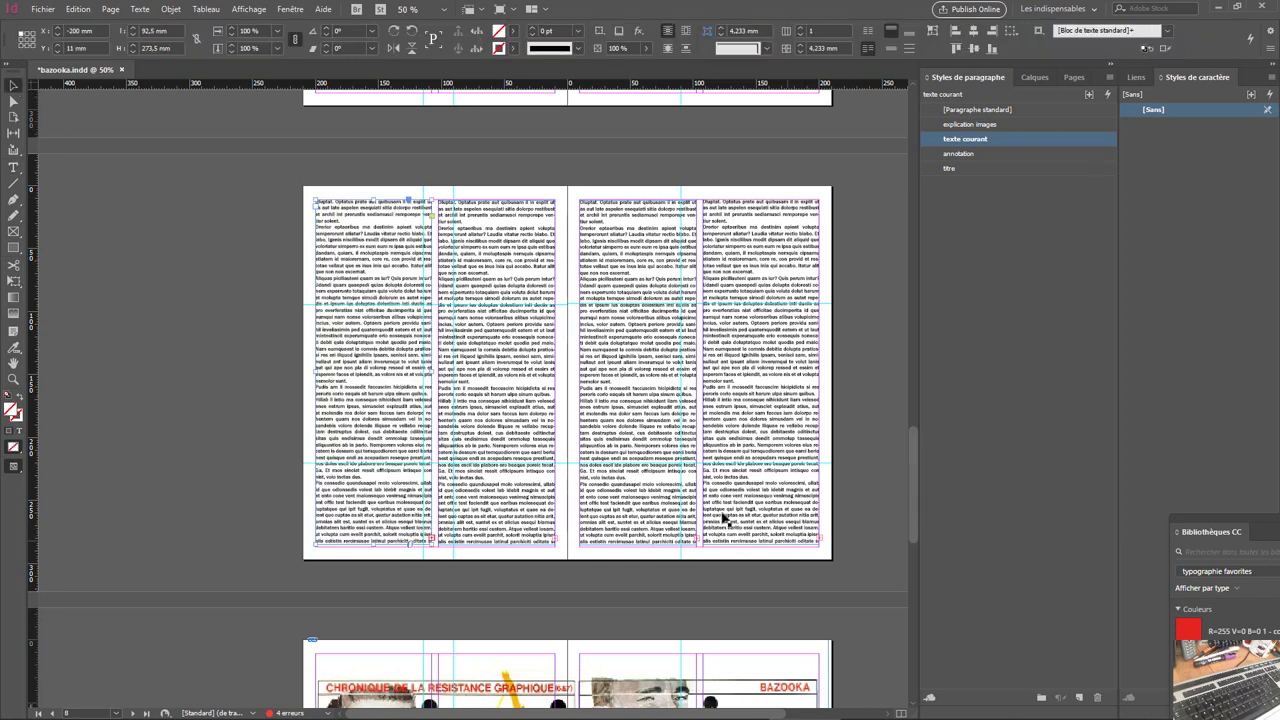
- Delete the text frame in page 8's second column and inspect the end of the first column
left_click(511, 297)
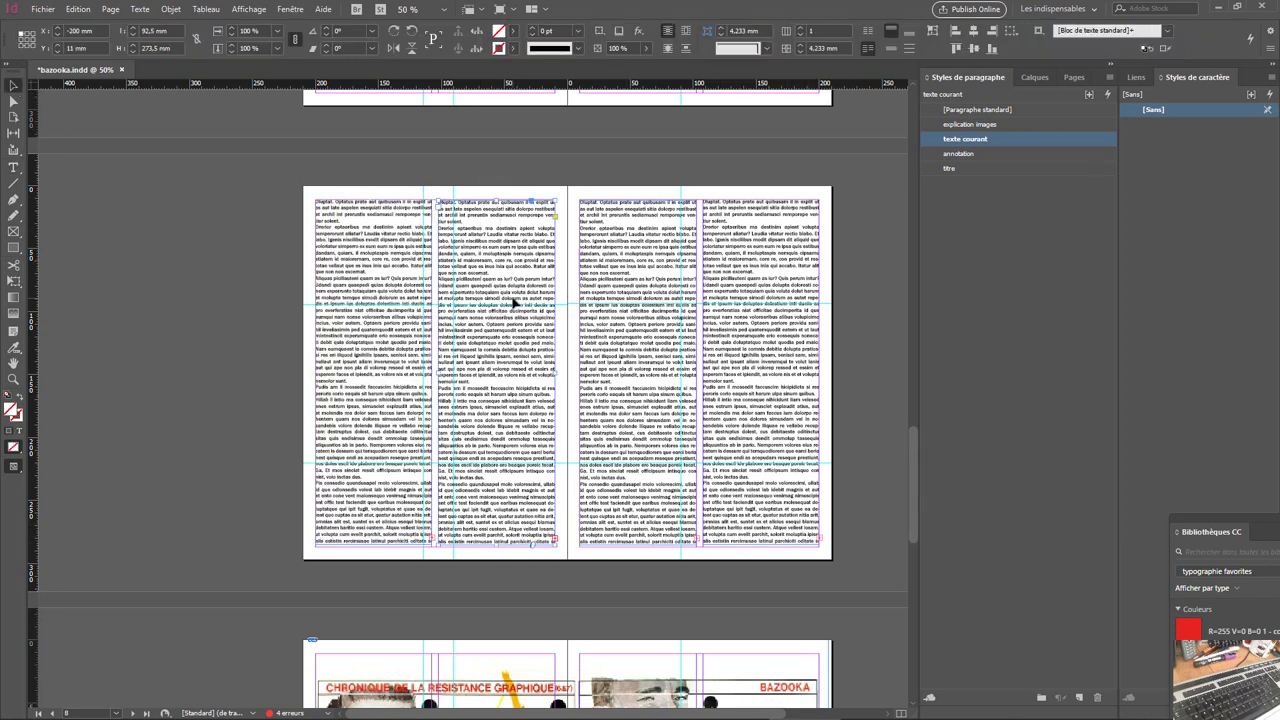
key("Delete")
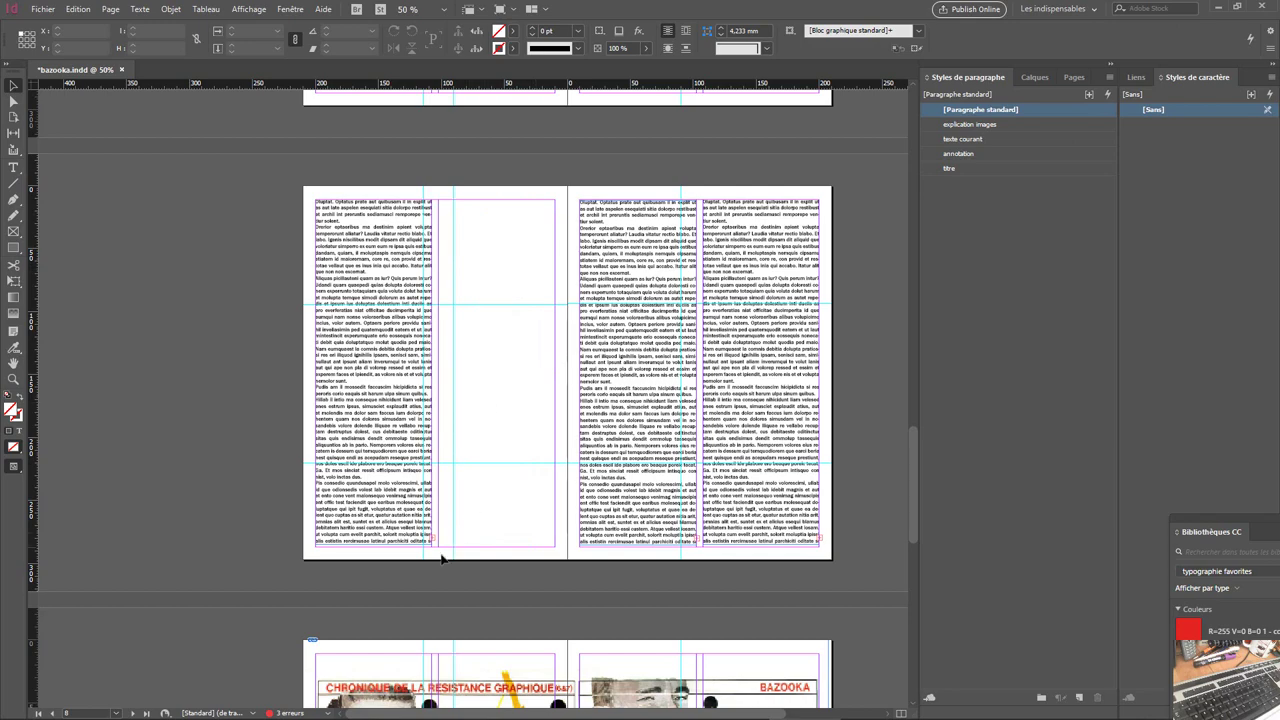
key("ctrl+equal")
key("ctrl+equal")
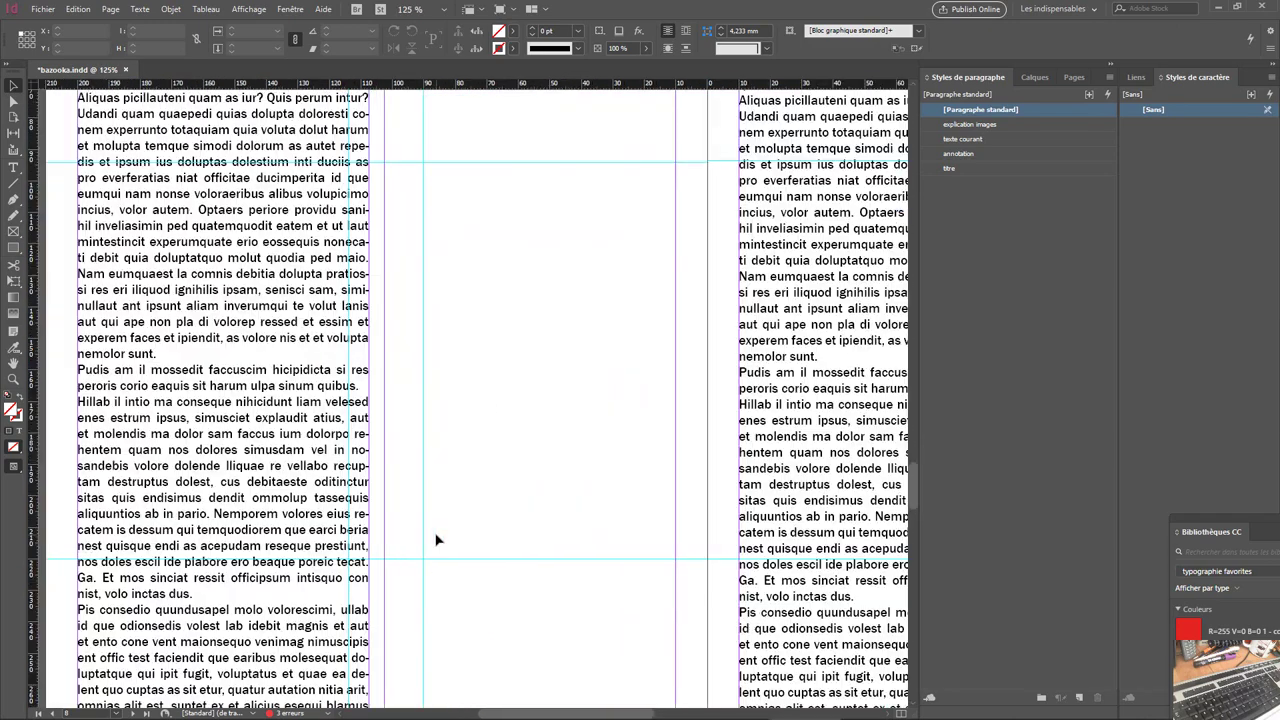
left_click_drag(468, 492, 508, 370)
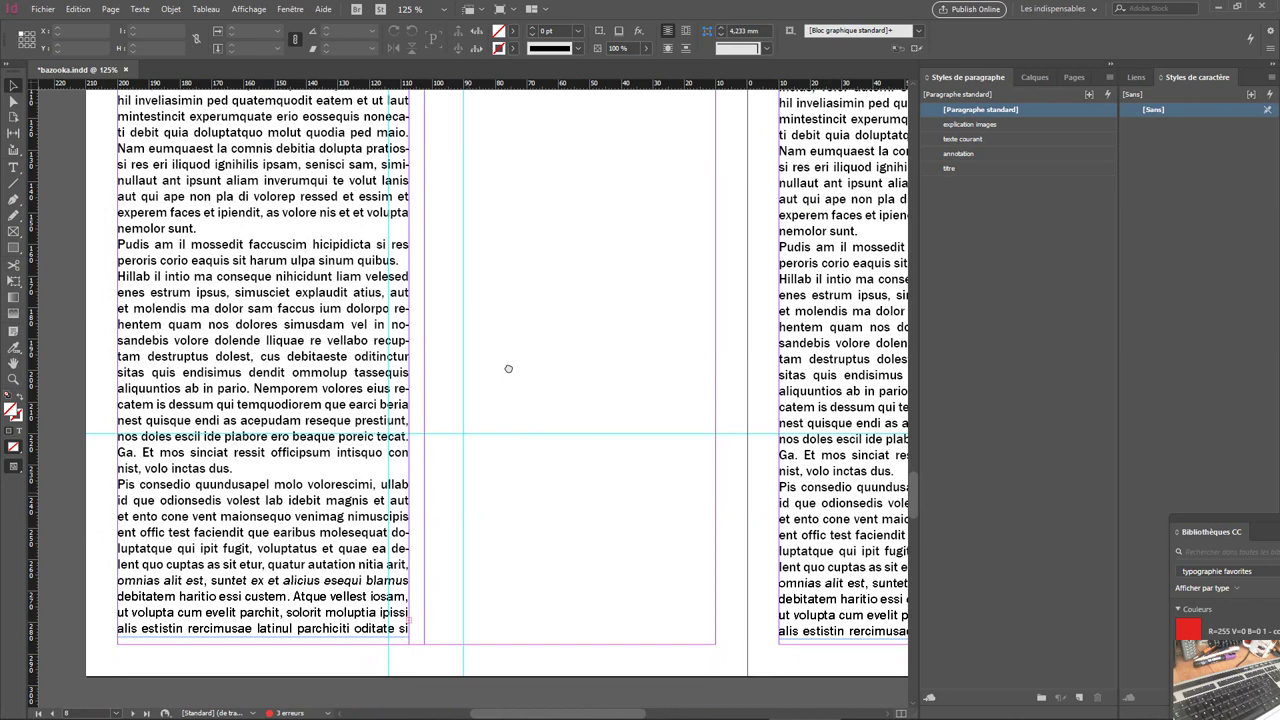
- Thread page 8's overset first-column text into a new frame about 137 mm high in the second column, widened to 92.5 mm
left_click_drag(508, 369, 516, 279)
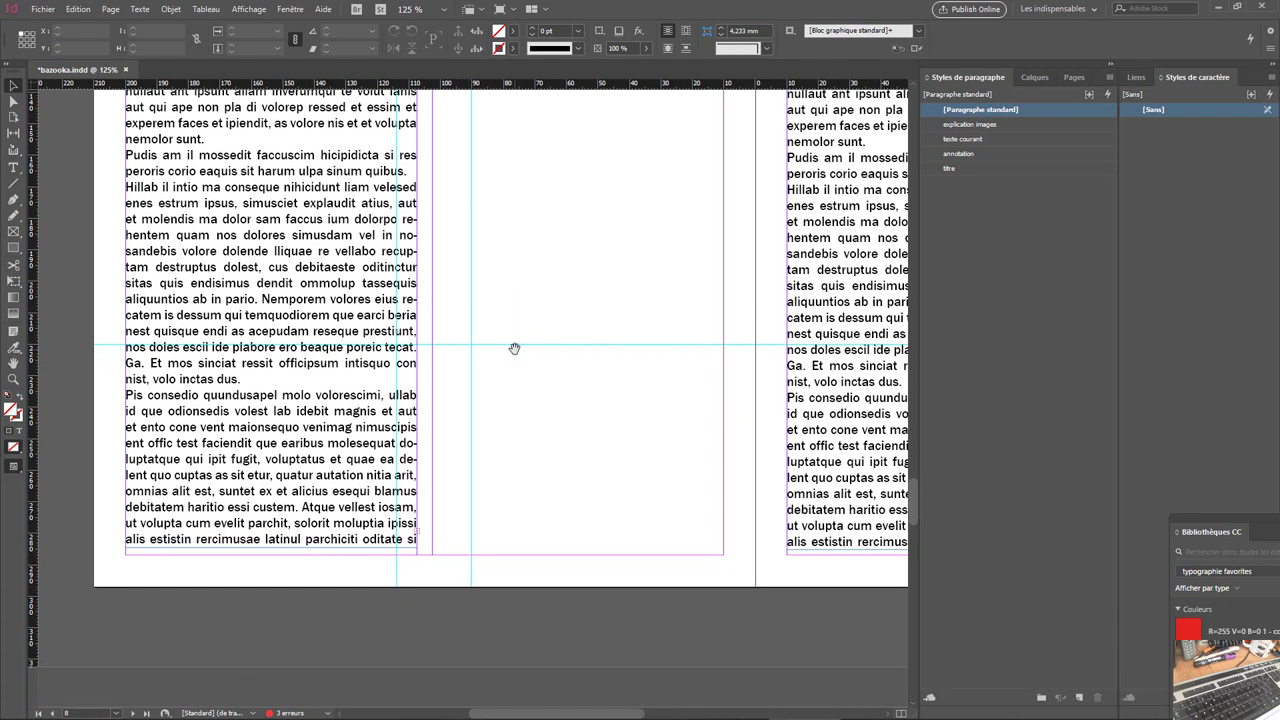
left_click(418, 538)
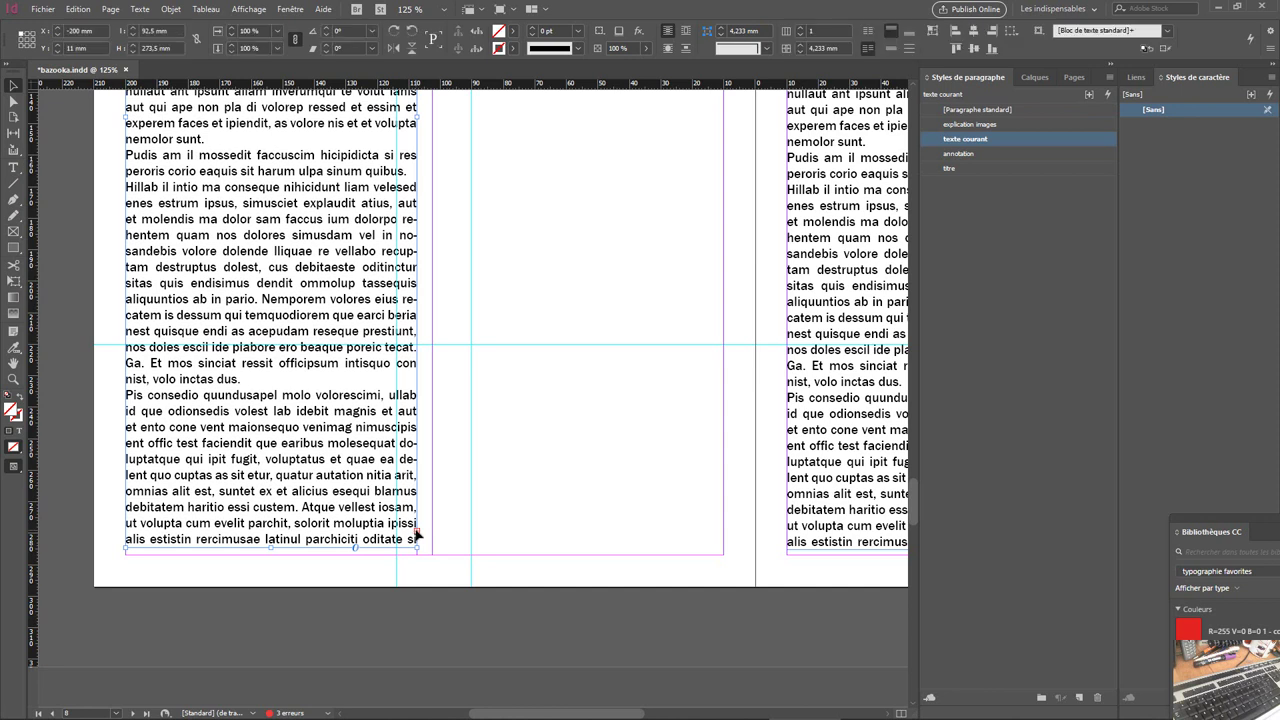
left_click(416, 537)
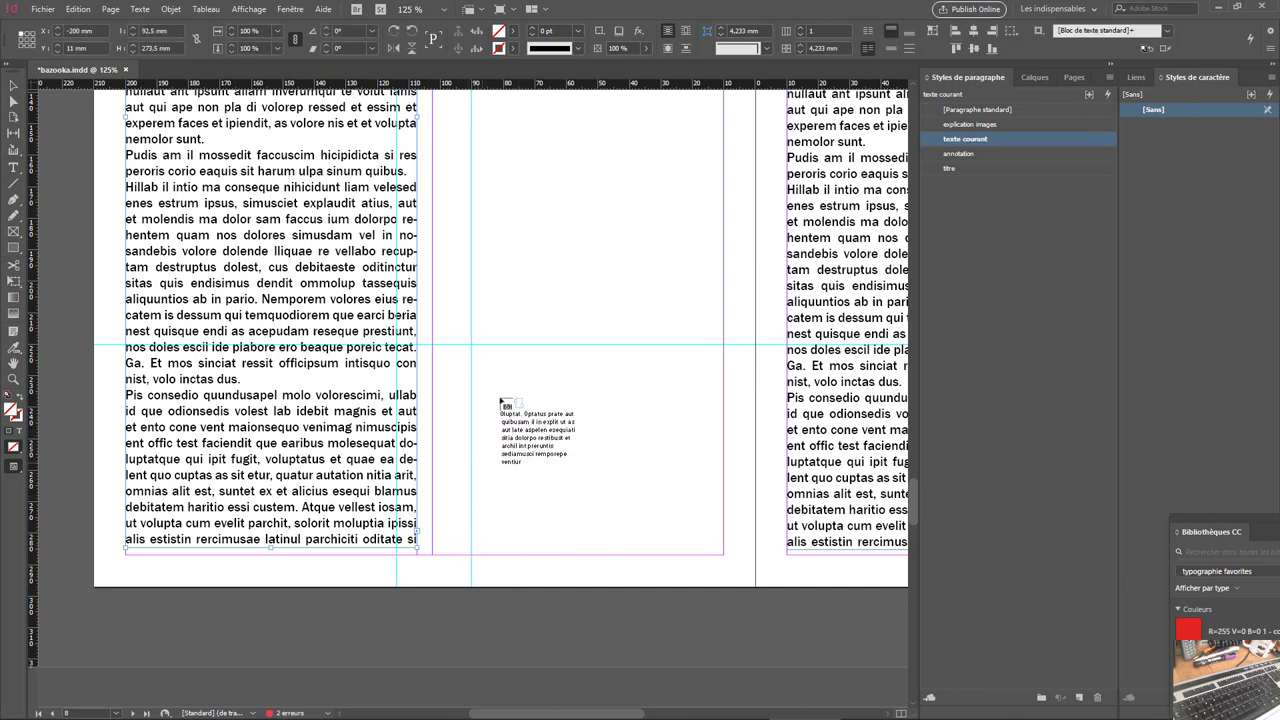
left_click_drag(471, 123, 723, 553)
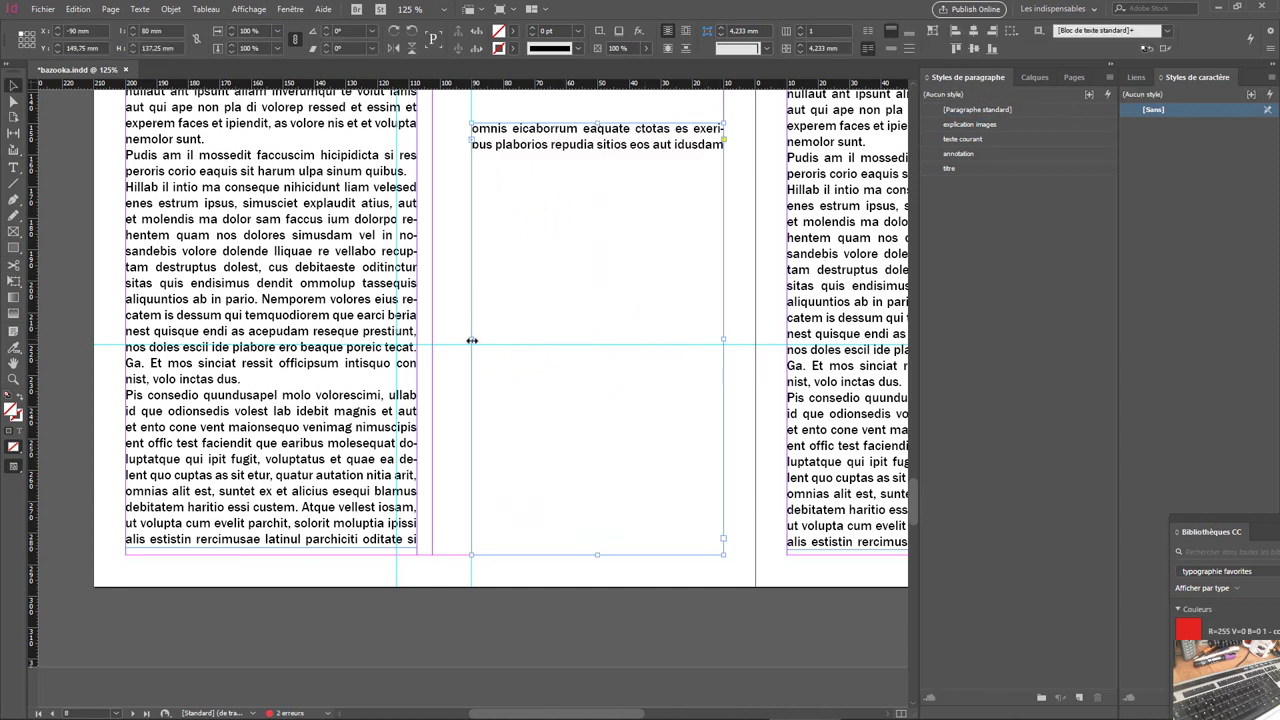
left_click_drag(471, 341, 432, 331)
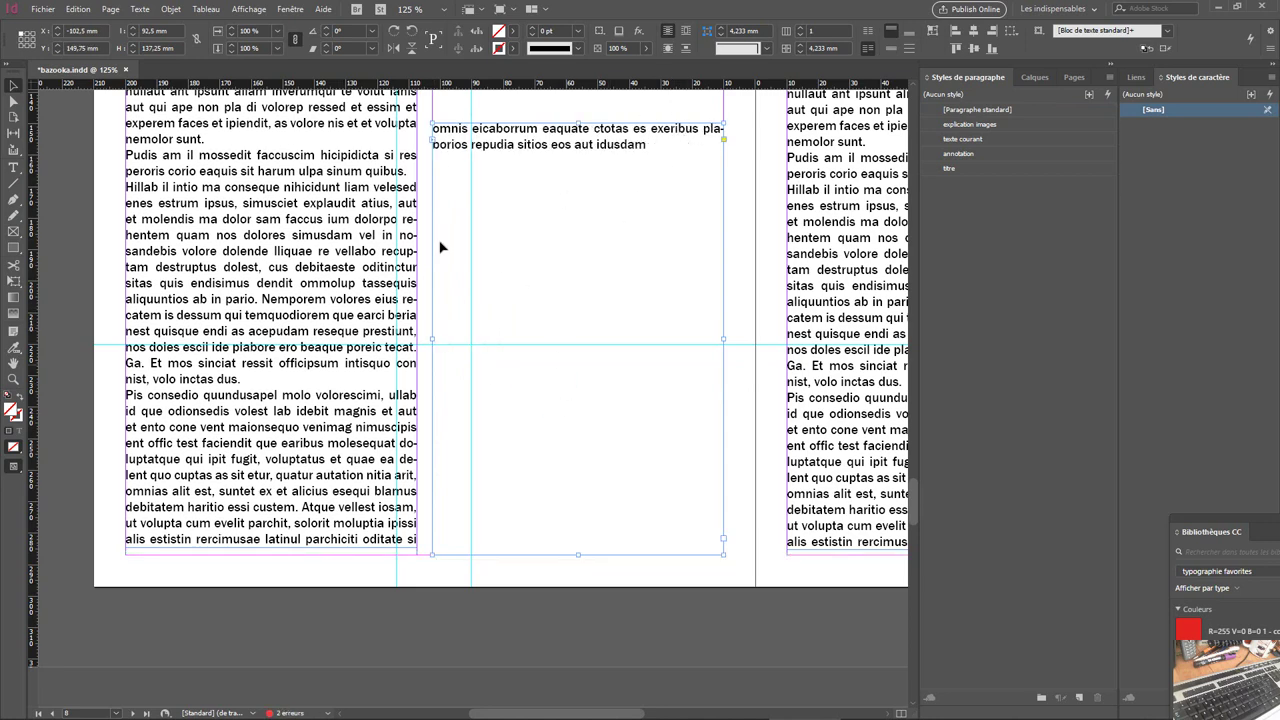
- Remove the paragraph breaks before "Pis consedio", "Pudis am" and "Hillab il" in page 8's first column
triple_click(128, 400)
left_click(127, 398)
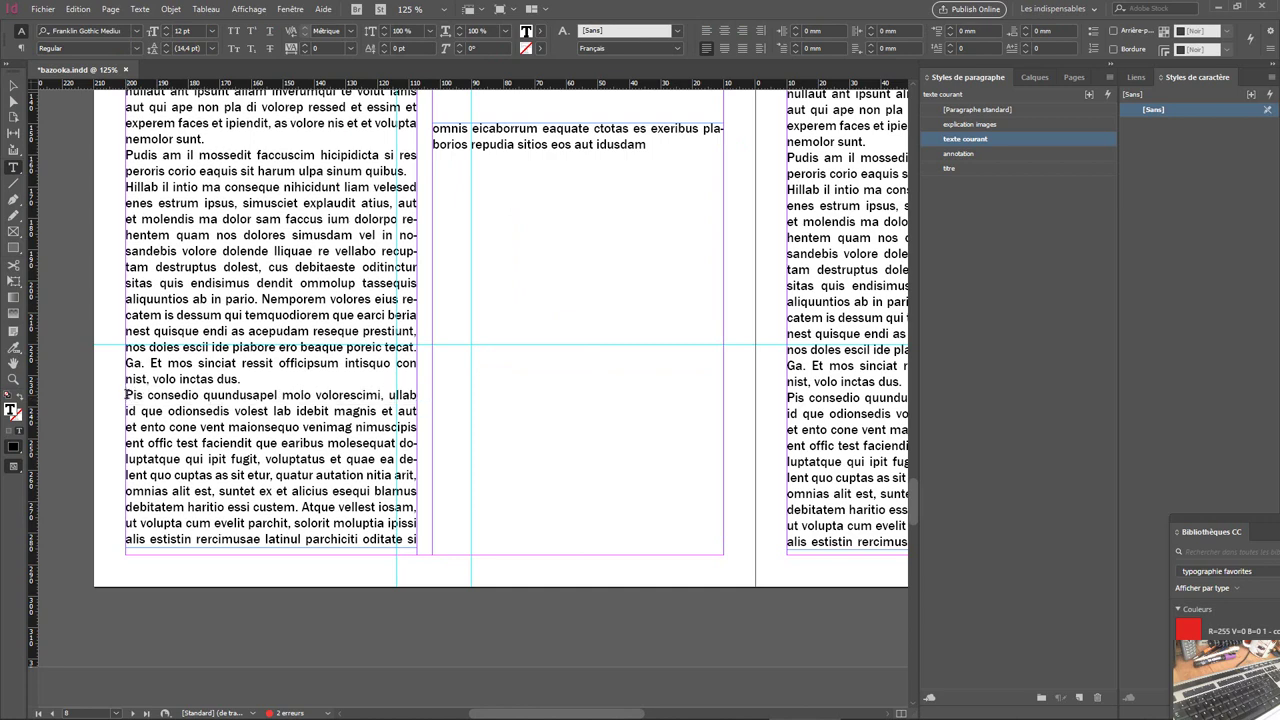
key("BackSpace")
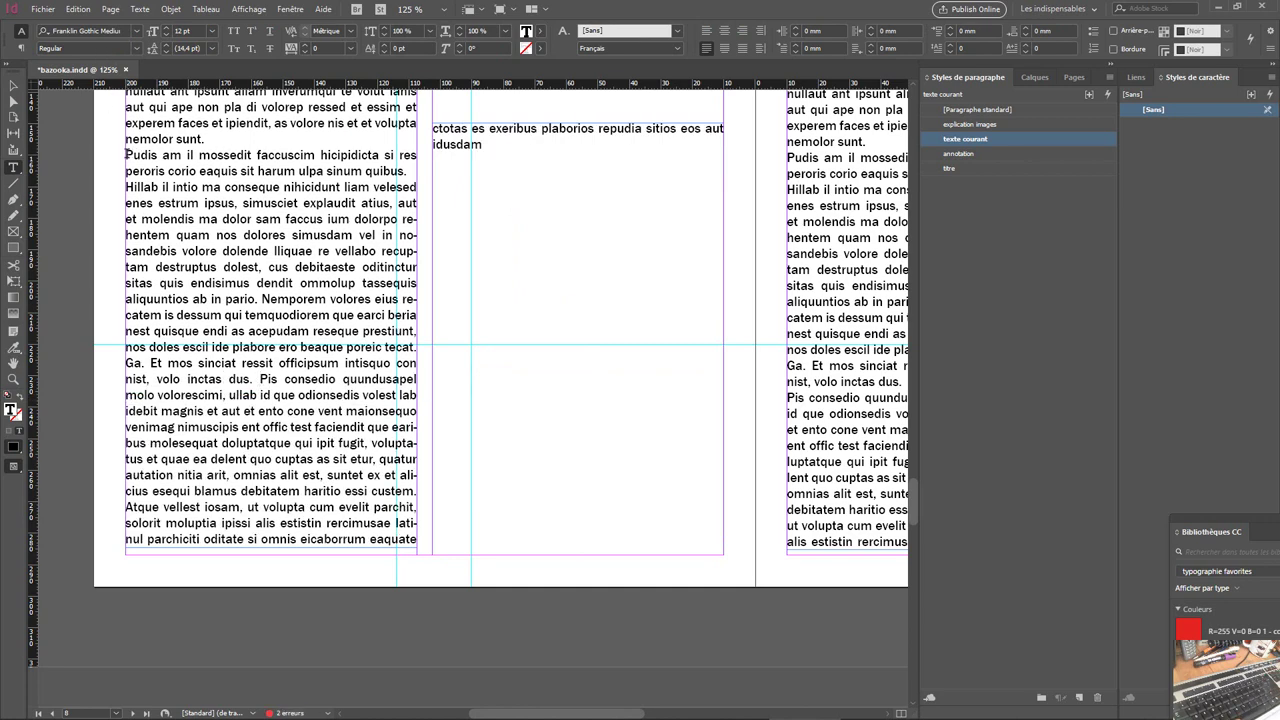
left_click(127, 155)
key("BackSpace")
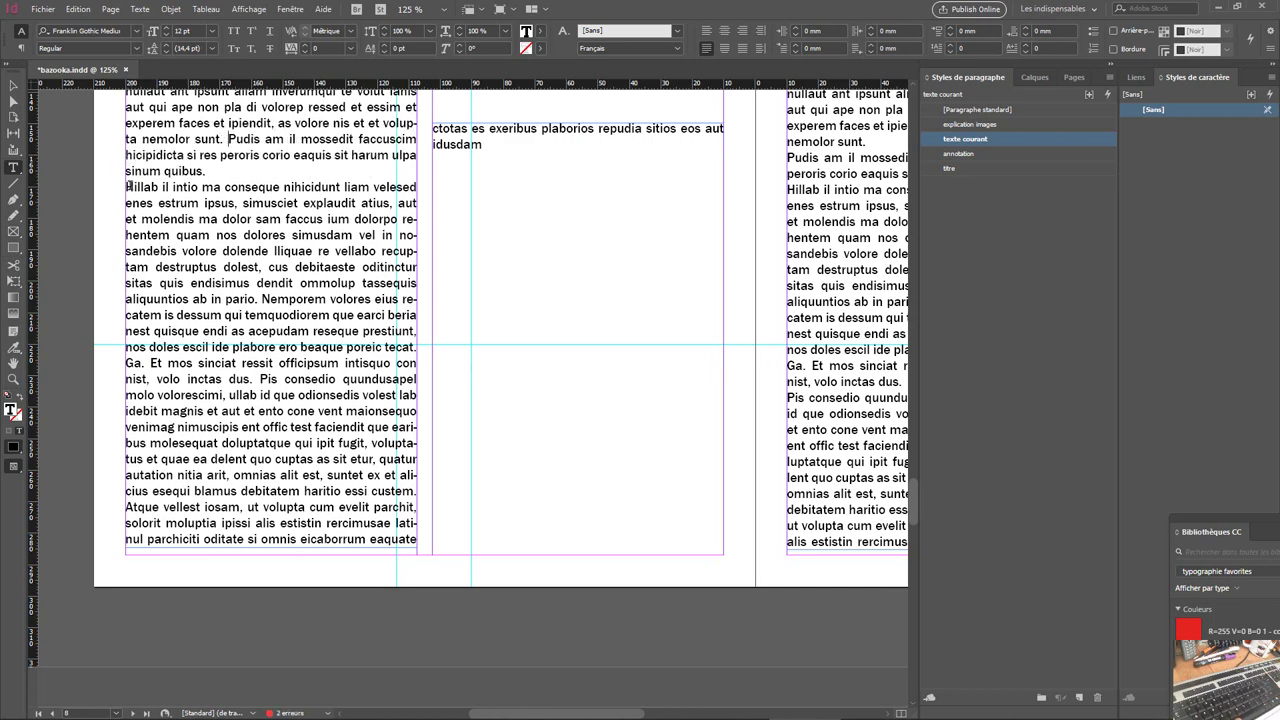
left_click(127, 186)
key("BackSpace")
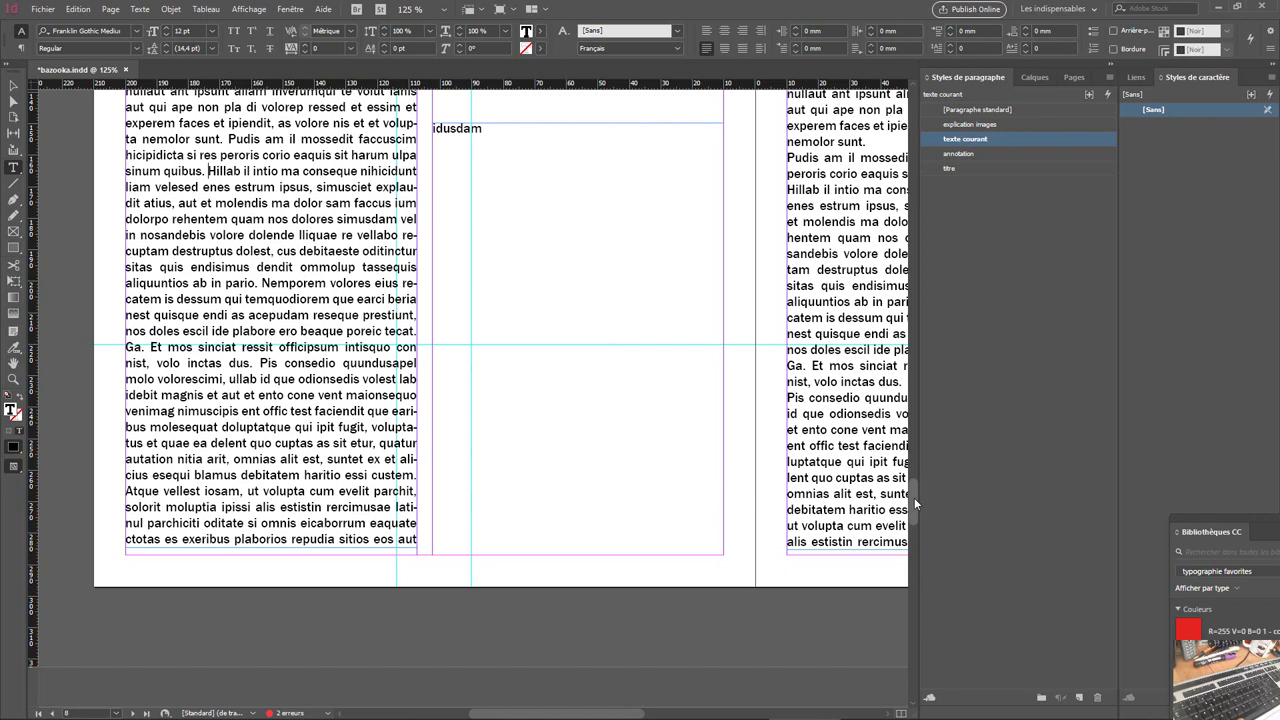
- Remove the paragraph breaks before "Aliquas", "Udandi" and "Orerior" in the upper part of page 8's first column
left_click_drag(914, 497, 911, 452)
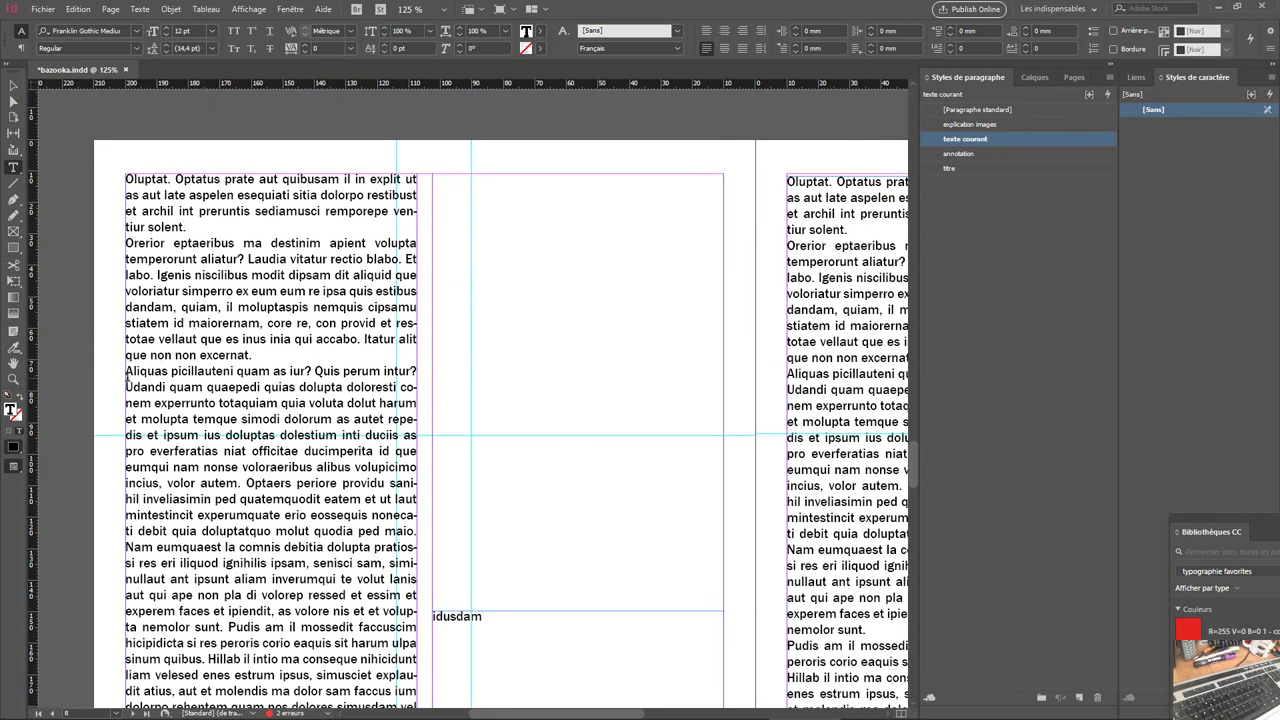
left_click(121, 371)
key("BackSpace")
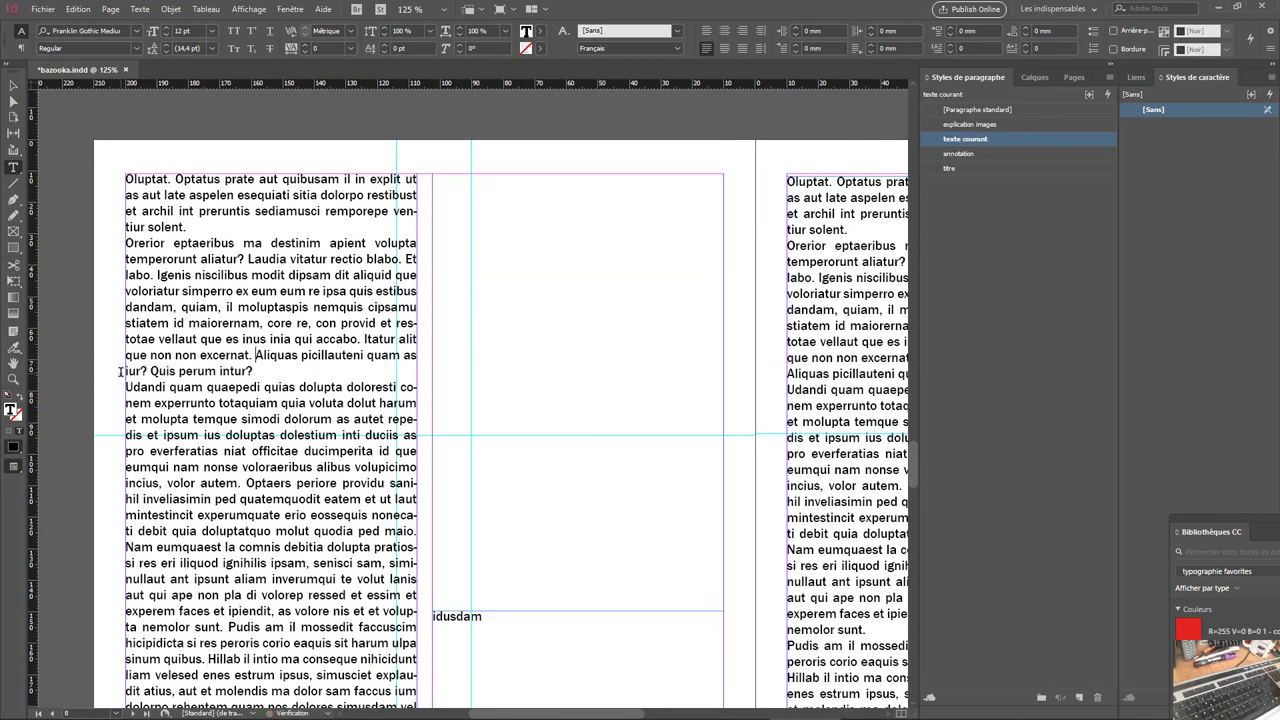
left_click(125, 386)
key("BackSpace")
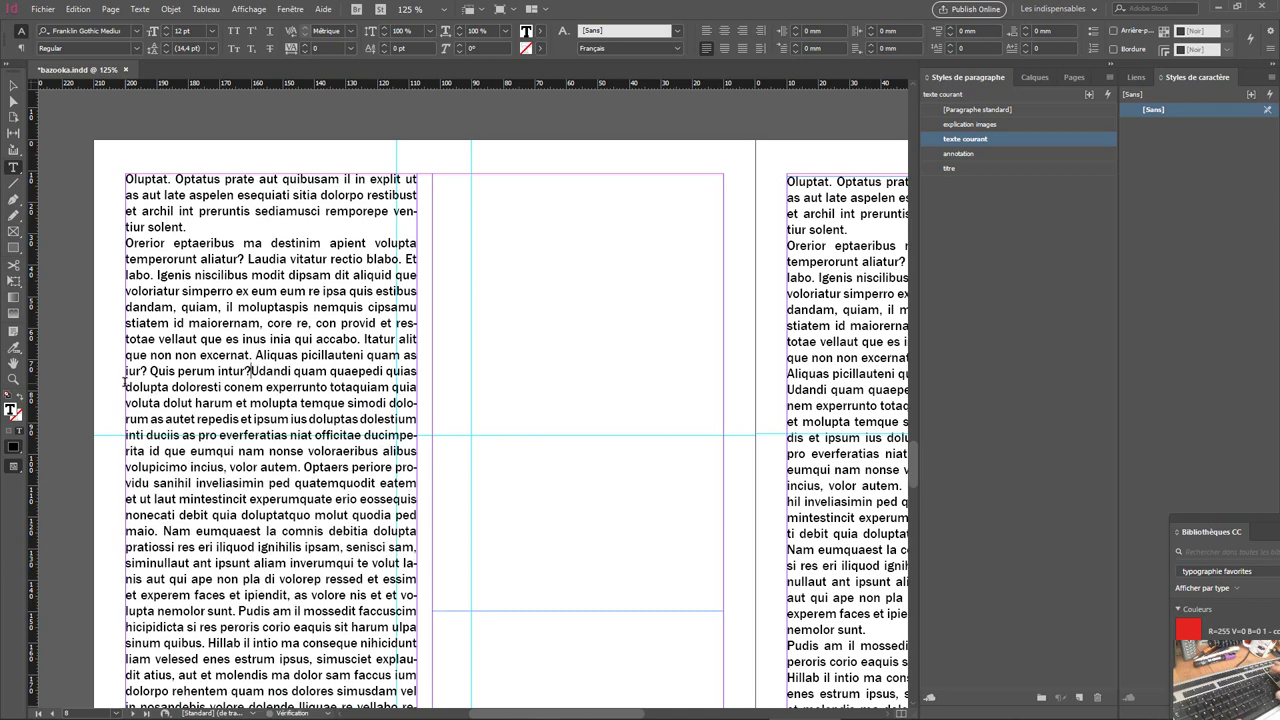
left_click(125, 242)
key("BackSpace")
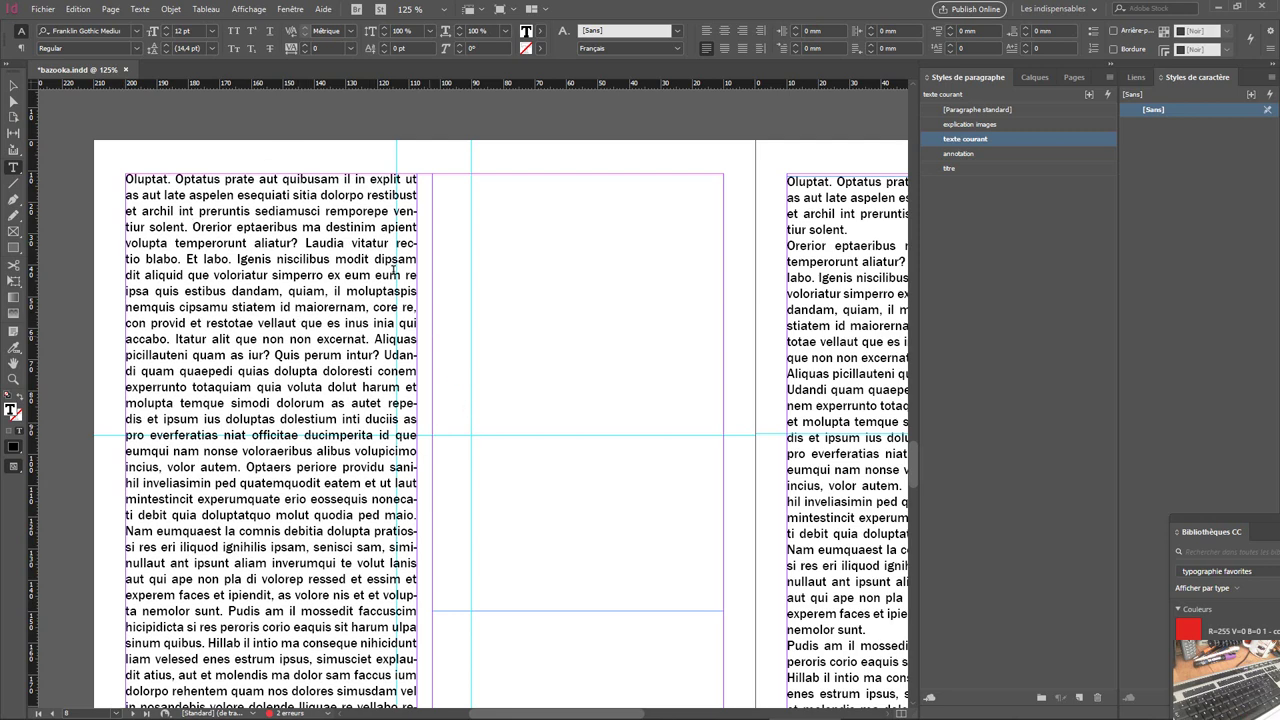
- Push the hyphenated word "rectio" whole onto its next line and force a line break before "re," in page 8's first column
left_click(397, 242)
key("ctrl+shift+minus")
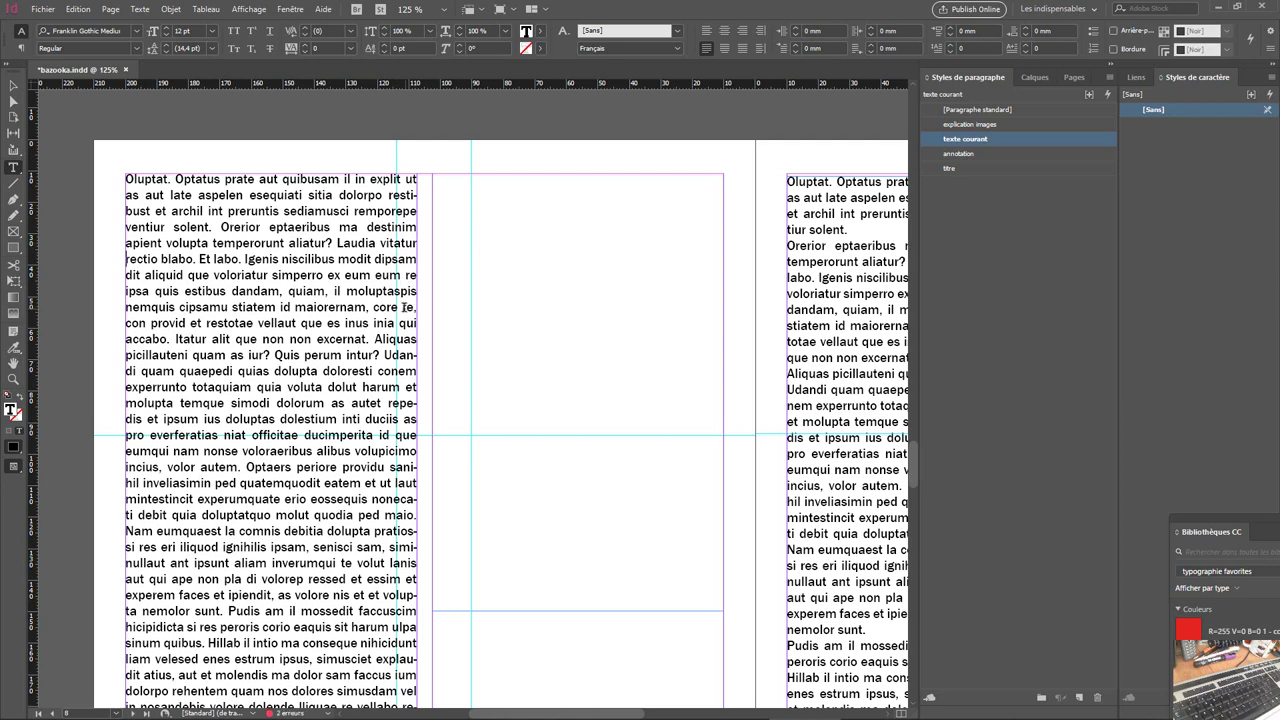
left_click(402, 307)
key("shift+Return")
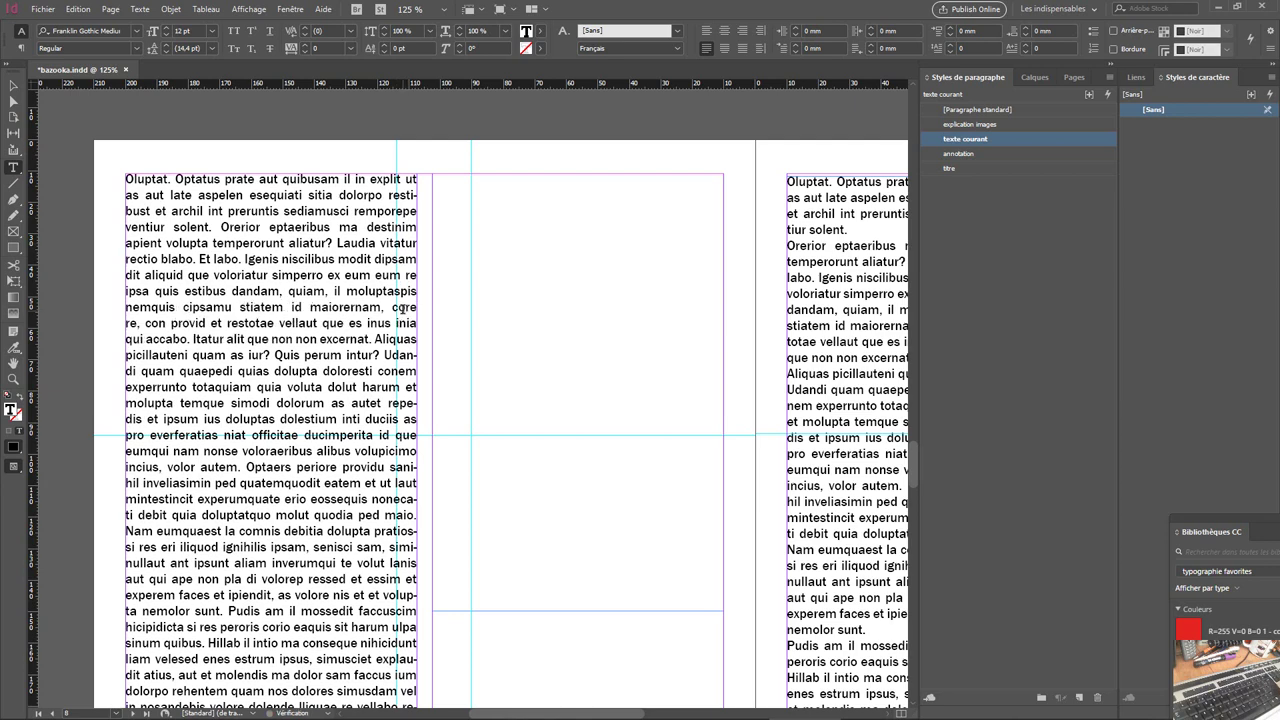